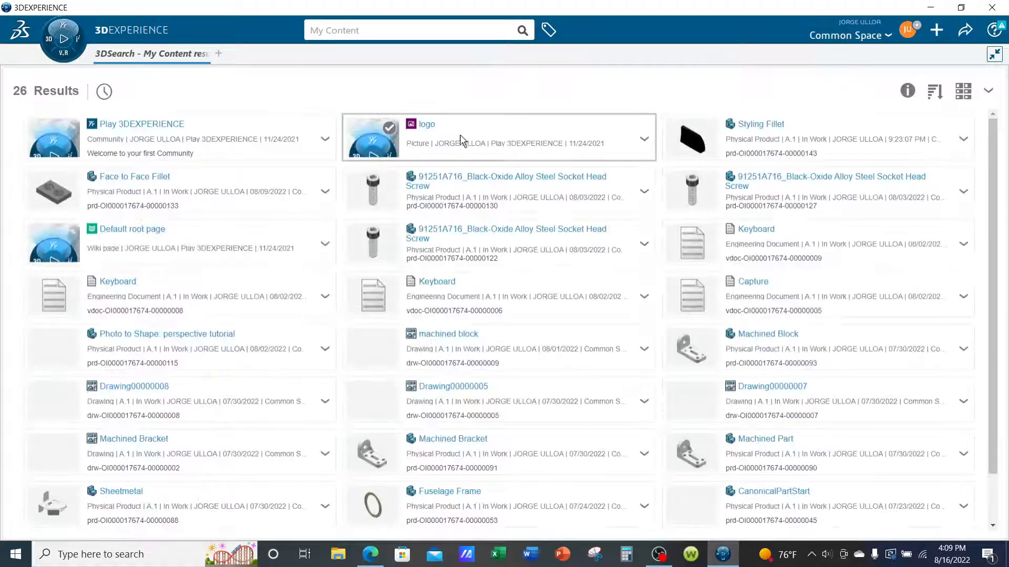
Open the Styling Fillet physical product from the content search results.
click(966, 141)
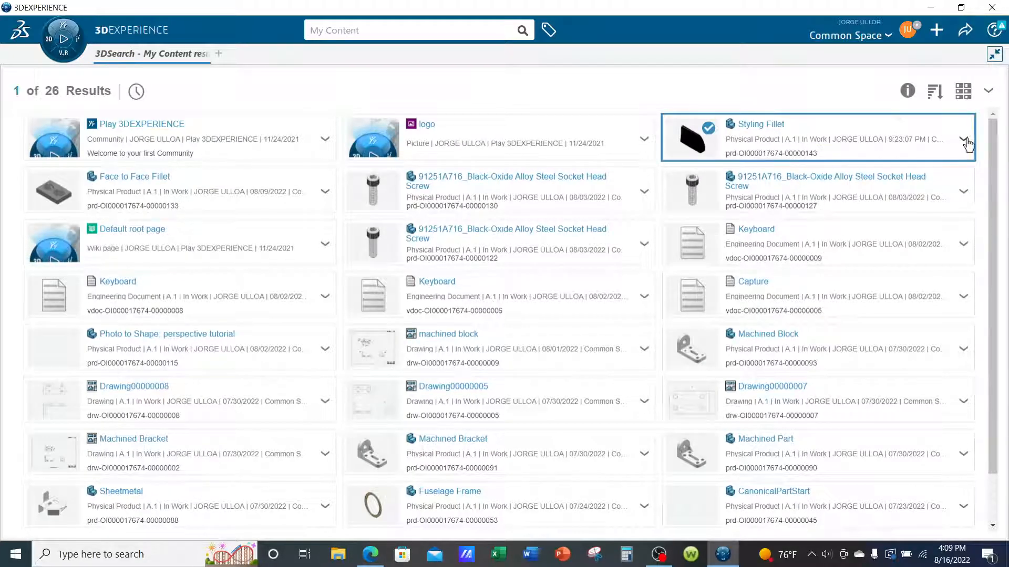
click(965, 141)
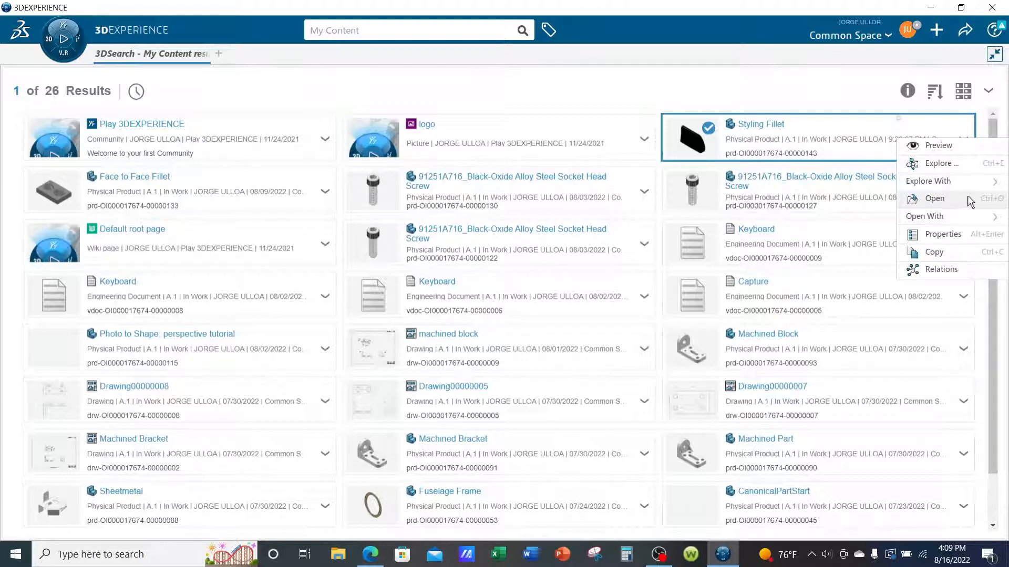
click(936, 199)
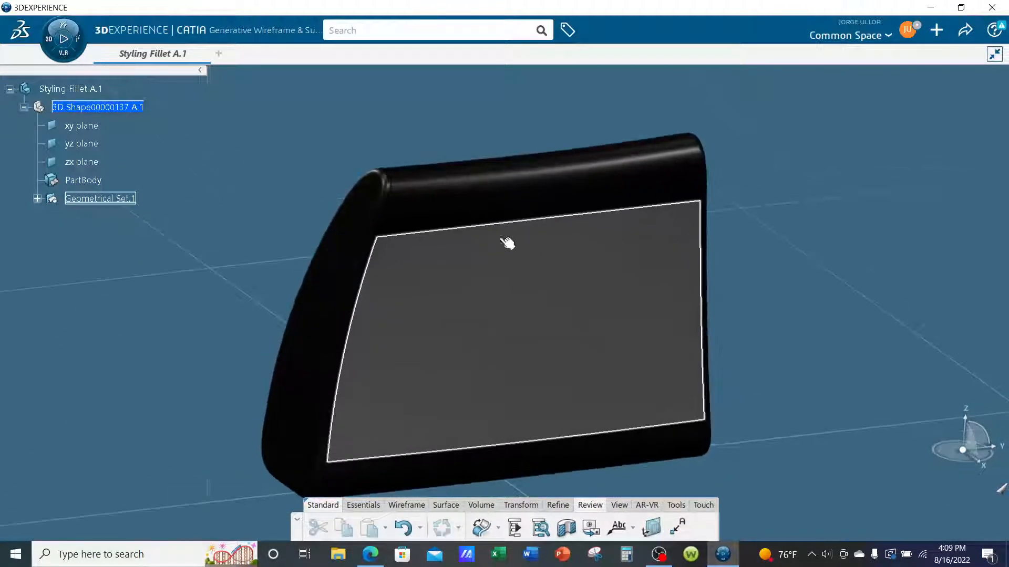
Set the fill color of Geometrical Set.1 to tan in its graphic properties.
right_click(119, 202)
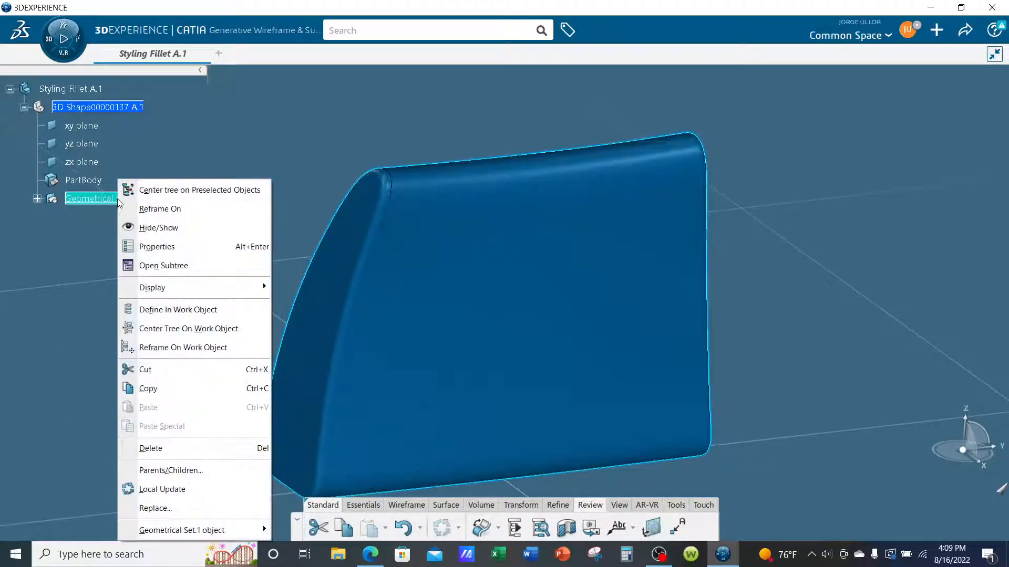
click(153, 246)
click(729, 135)
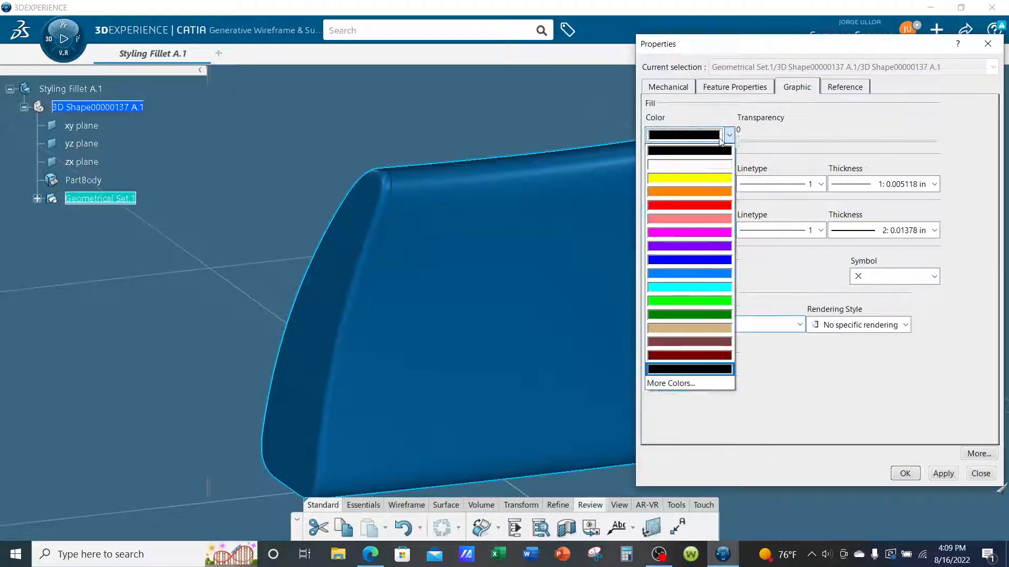
click(698, 328)
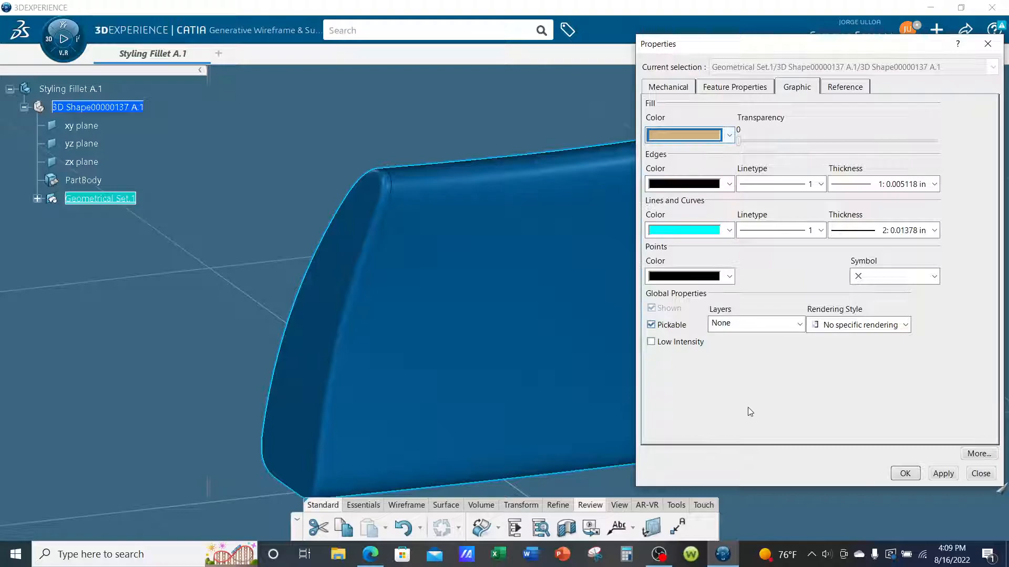
click(905, 473)
Examine the rounded edges around the end face and along the top of the tan body.
middle_drag(855, 388, 846, 314)
middle_drag(221, 194, 219, 195)
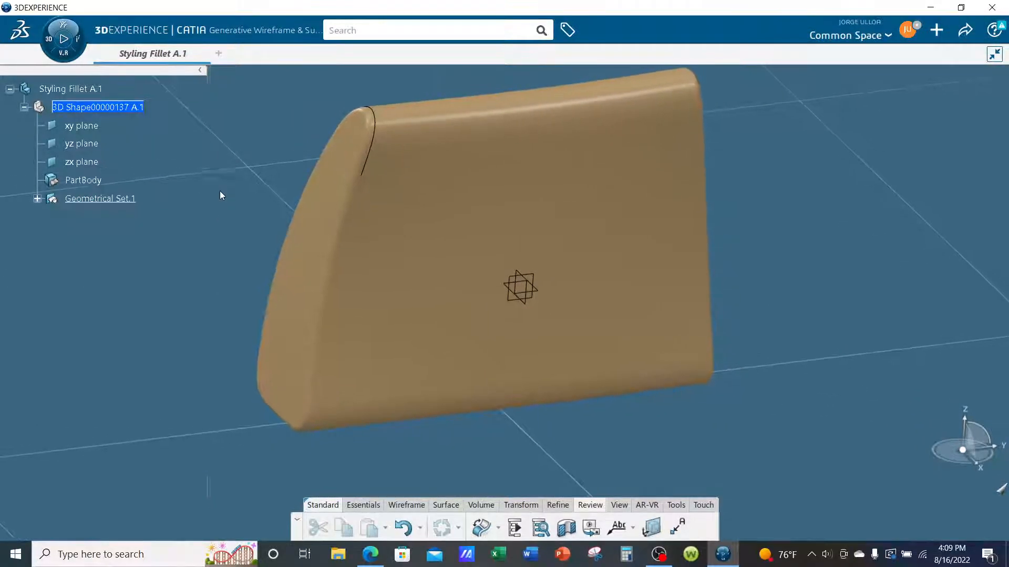
middle_drag(266, 160, 273, 186)
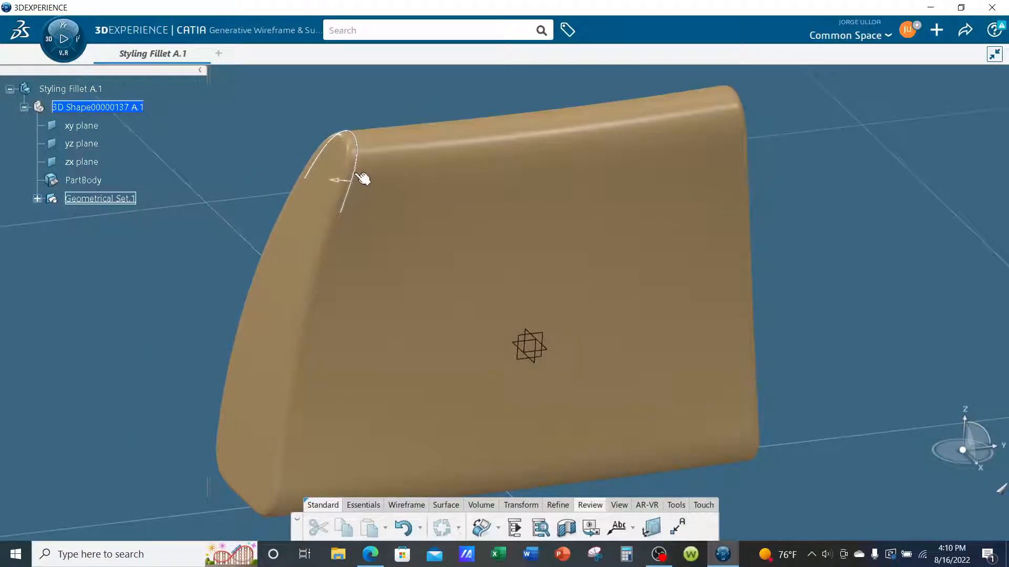
middle_drag(248, 146, 258, 177)
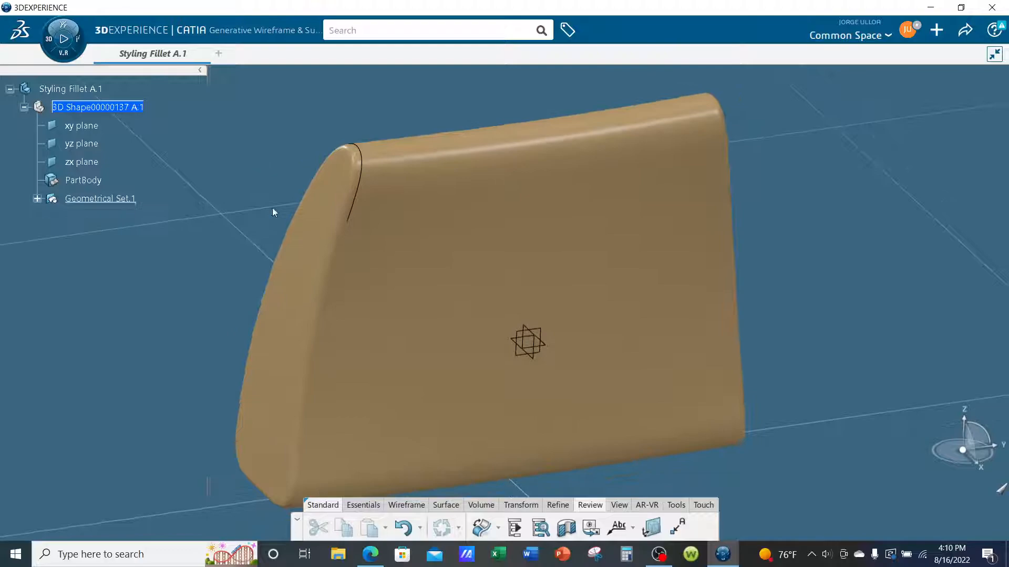
middle_drag(741, 320, 746, 308)
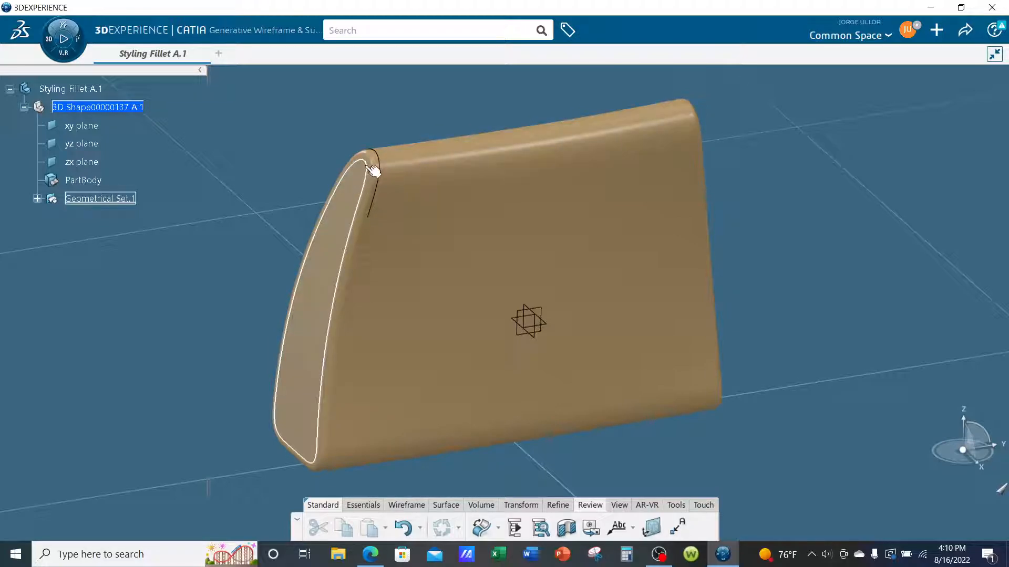
scroll(388, 161, up, 6)
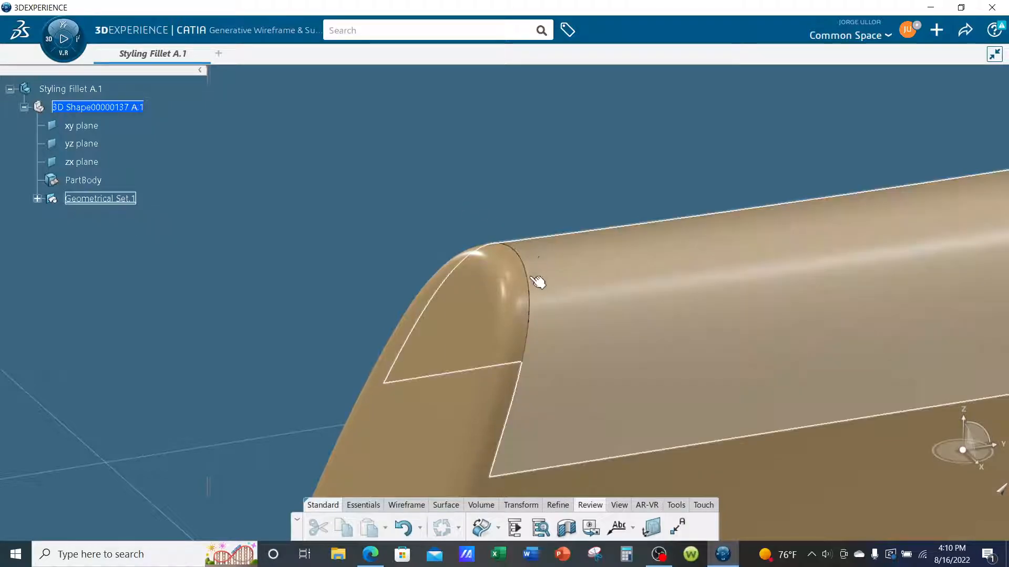
ctrl+middle_drag(288, 225, 269, 234)
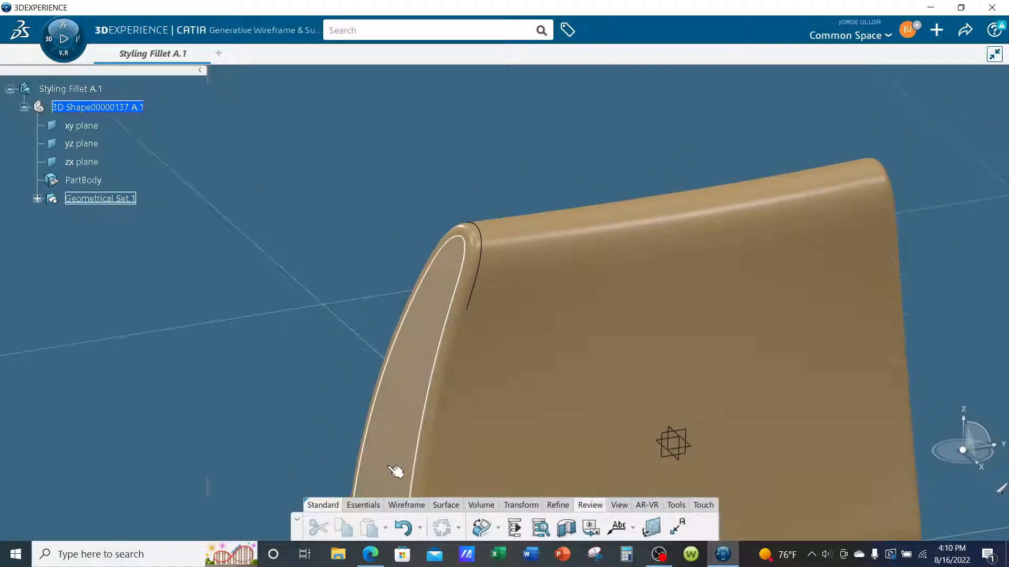
middle_drag(338, 419, 331, 362)
Preview the body shaded with sharp and smooth edges and return to shading with sharp edges.
click(618, 505)
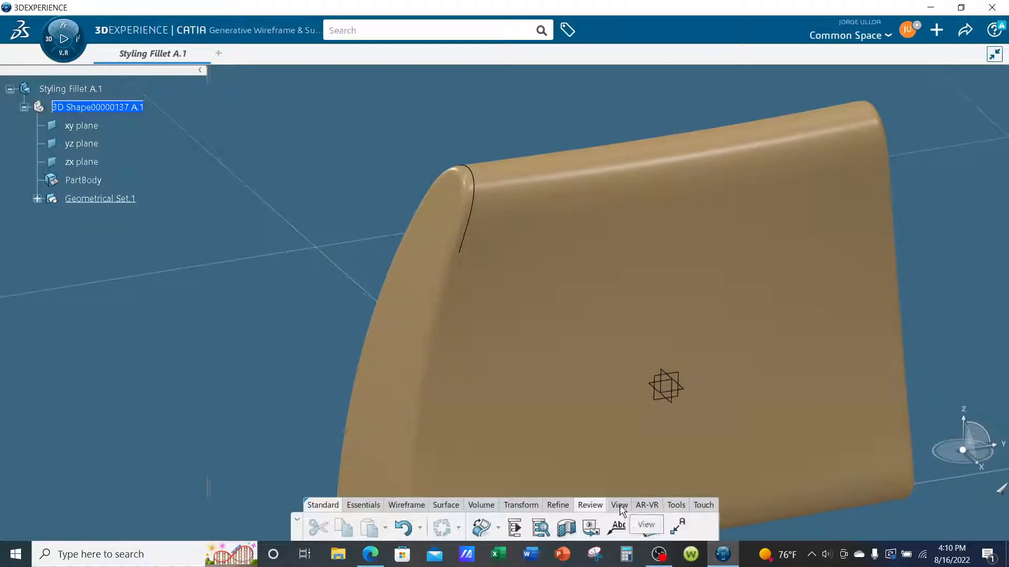
click(642, 527)
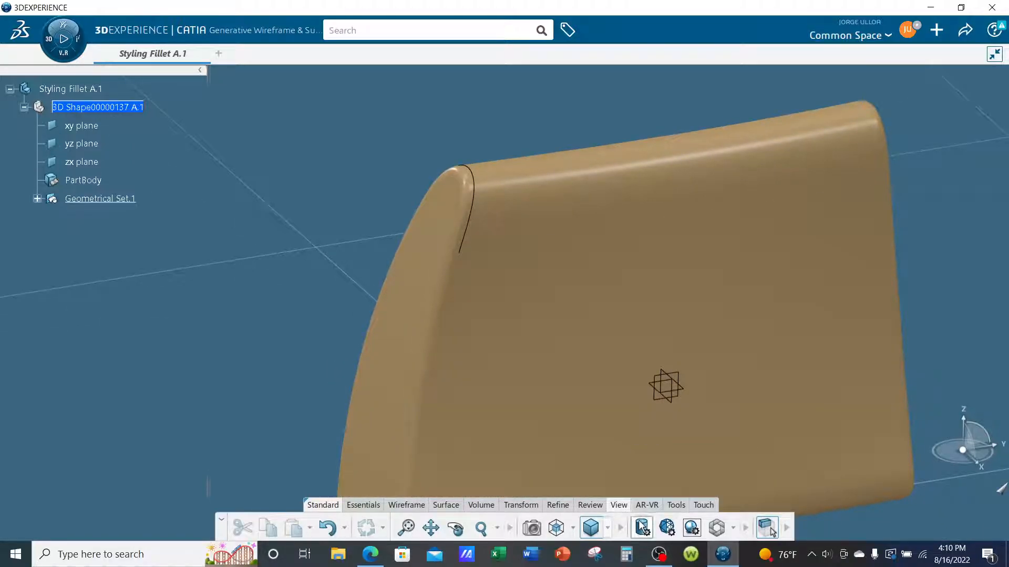
click(632, 103)
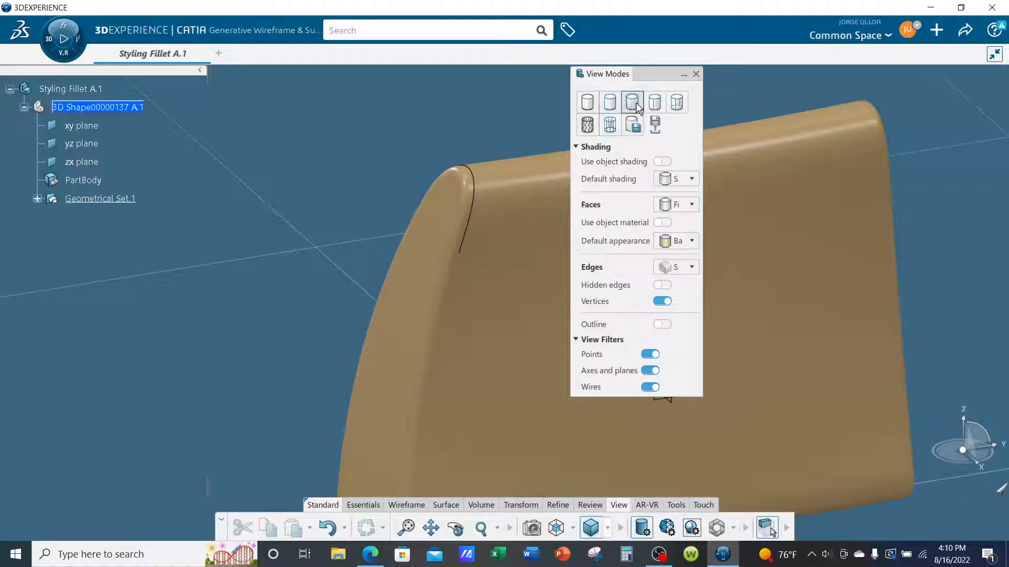
click(655, 103)
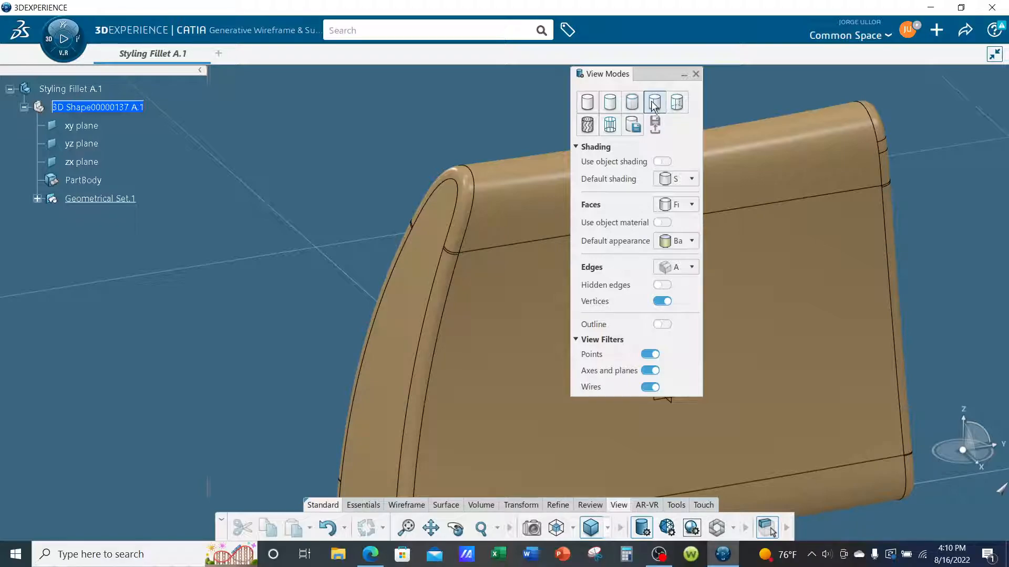
click(615, 103)
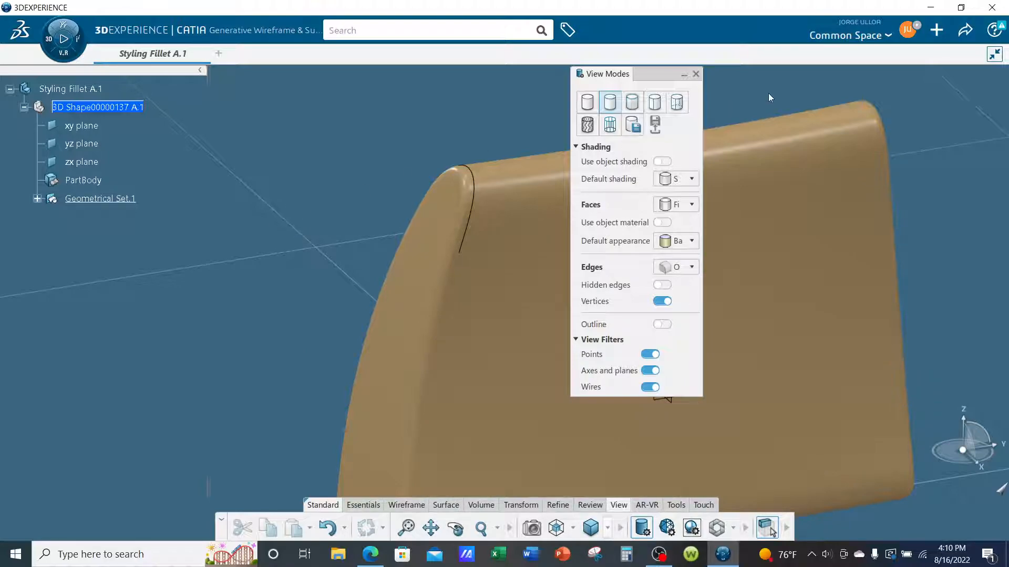
click(697, 77)
Start a Connect Checker analysis with the filleted surface as the source and inspect its G0 continuity.
mouse_move(331, 207)
middle_down()
mouse_move(329, 156)
mouse_move(327, 238)
mouse_move(326, 196)
middle_up()
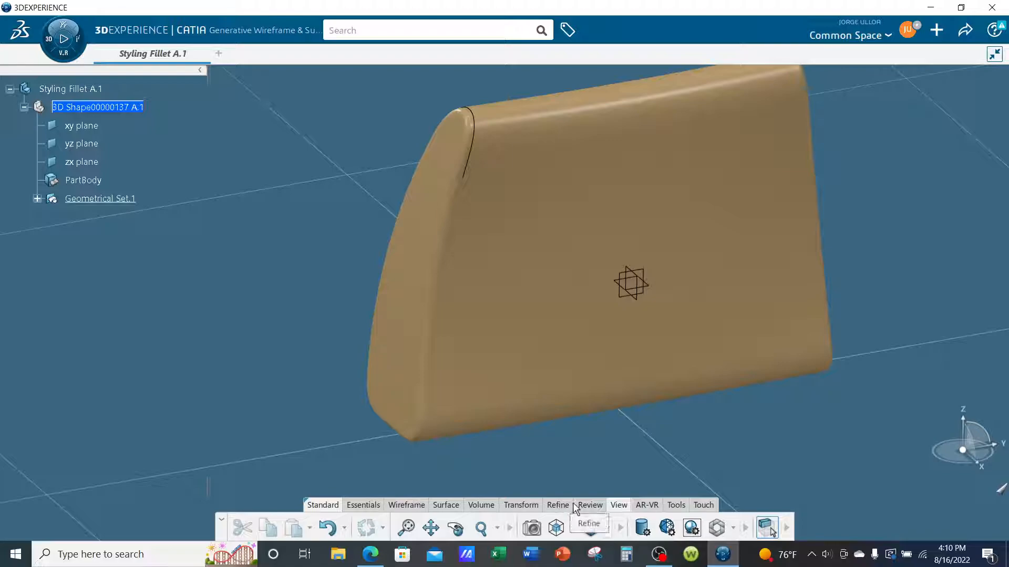
click(589, 505)
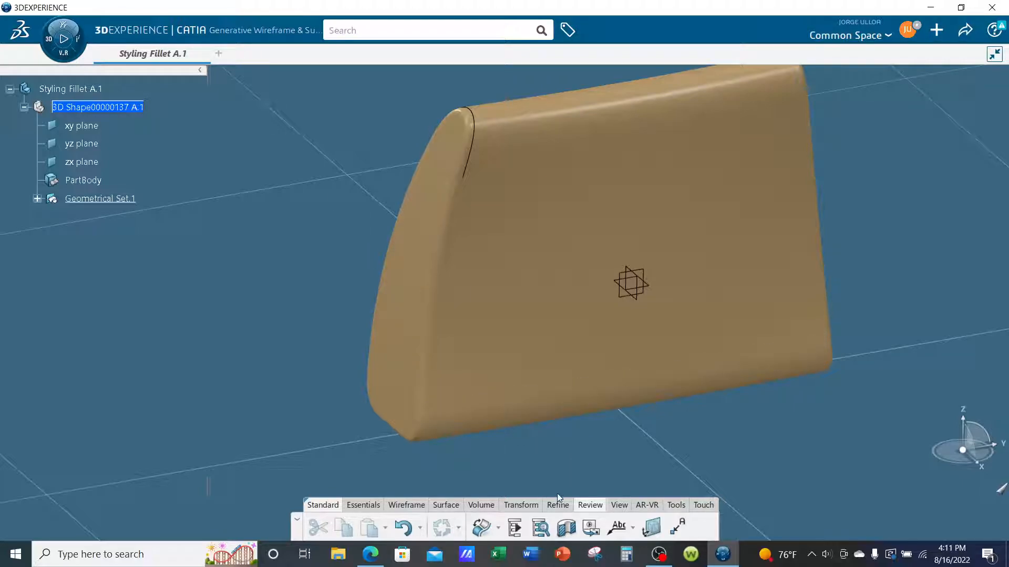
click(481, 528)
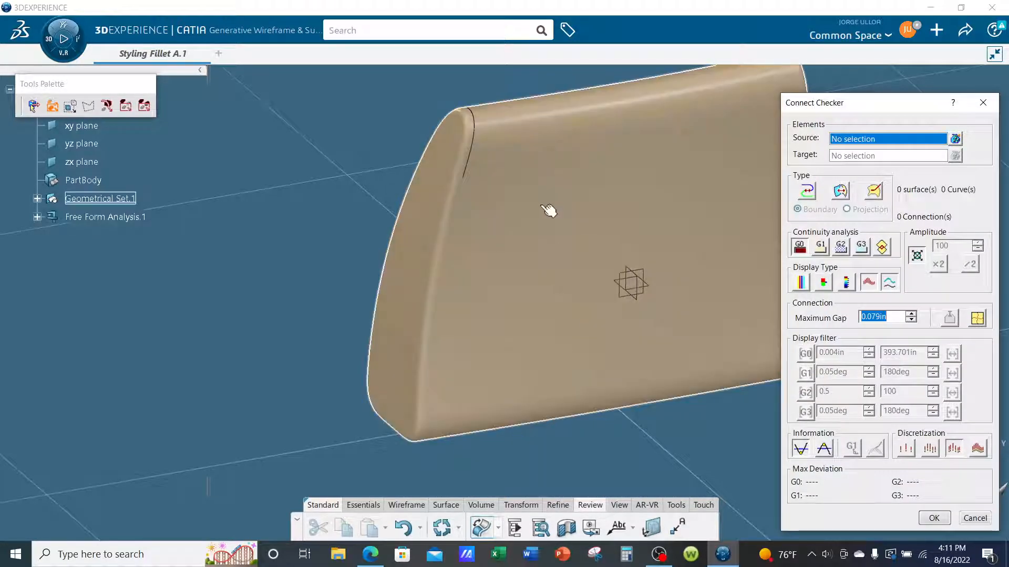
click(548, 212)
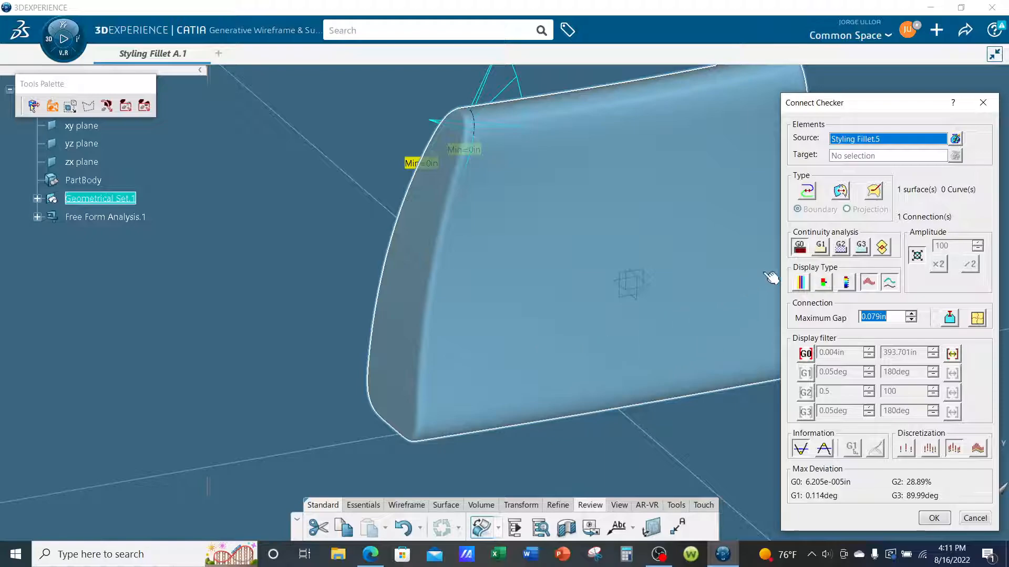
middle_drag(500, 144, 466, 178)
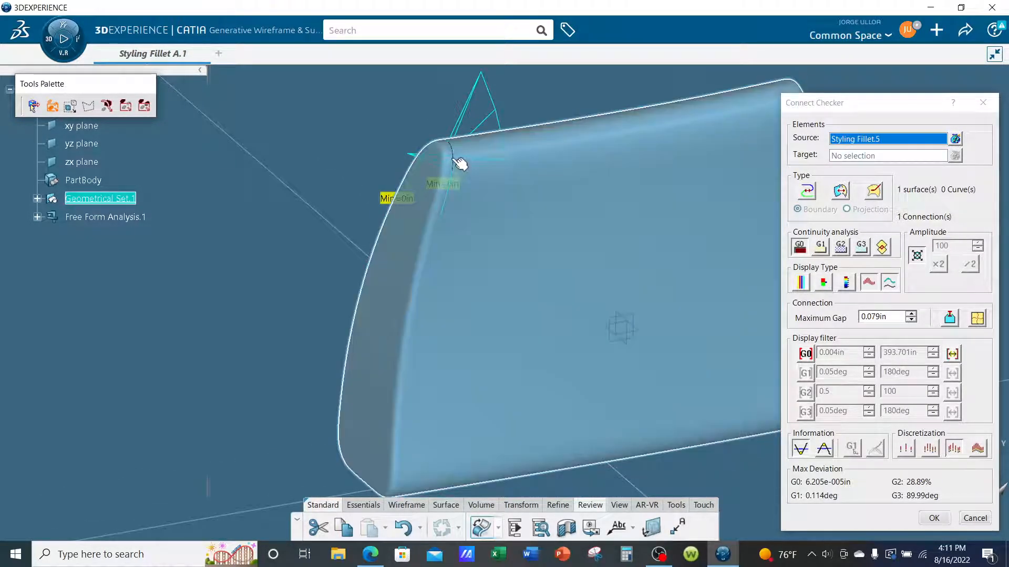
Inspect the G3, G2 and G1 continuity deviations at the corner fillet and close the Connect Checker without keeping the analysis.
click(862, 247)
scroll(557, 274, up, 3)
middle_drag(584, 292, 590, 254)
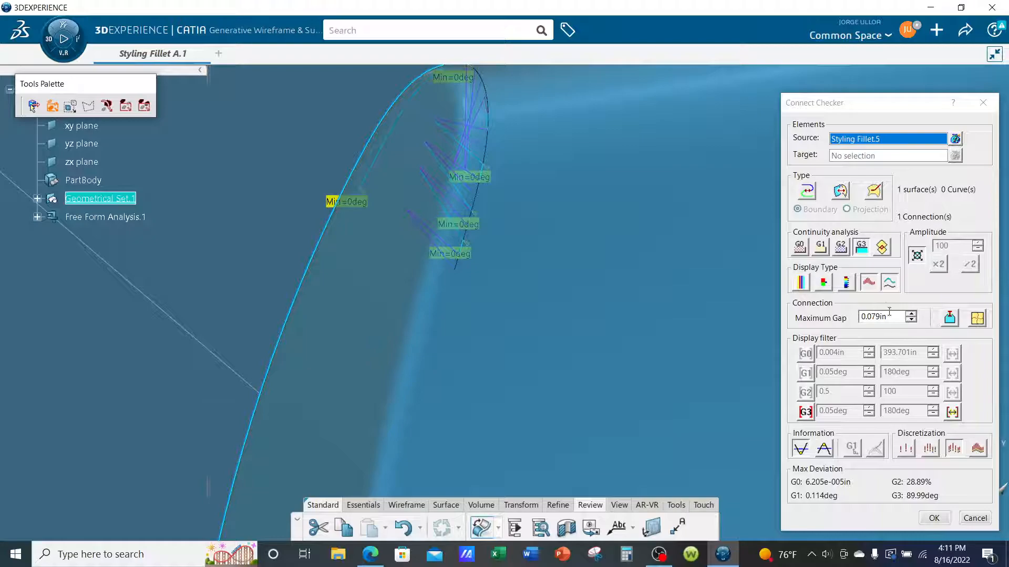
click(841, 247)
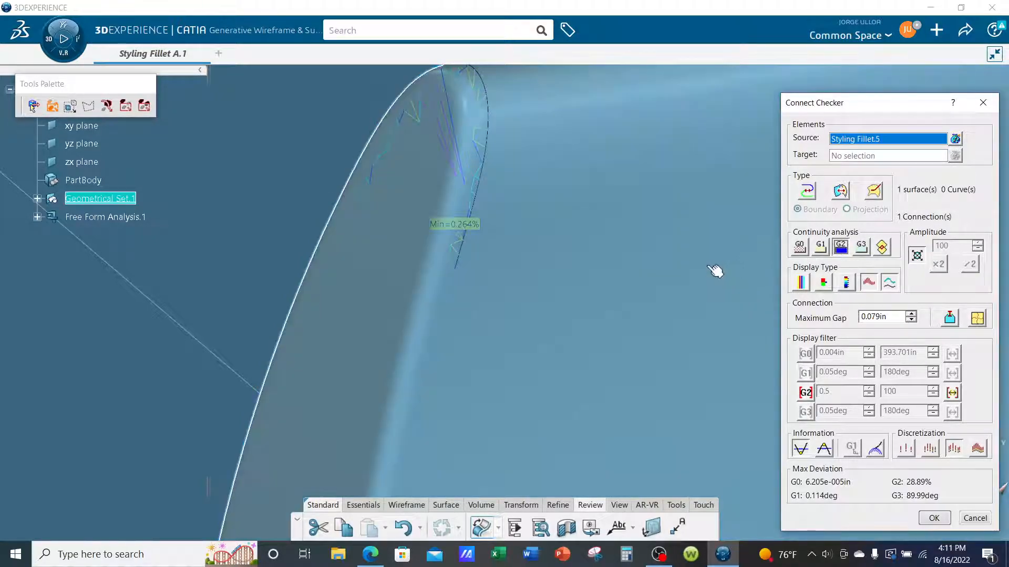
middle_drag(715, 271, 704, 299)
click(821, 252)
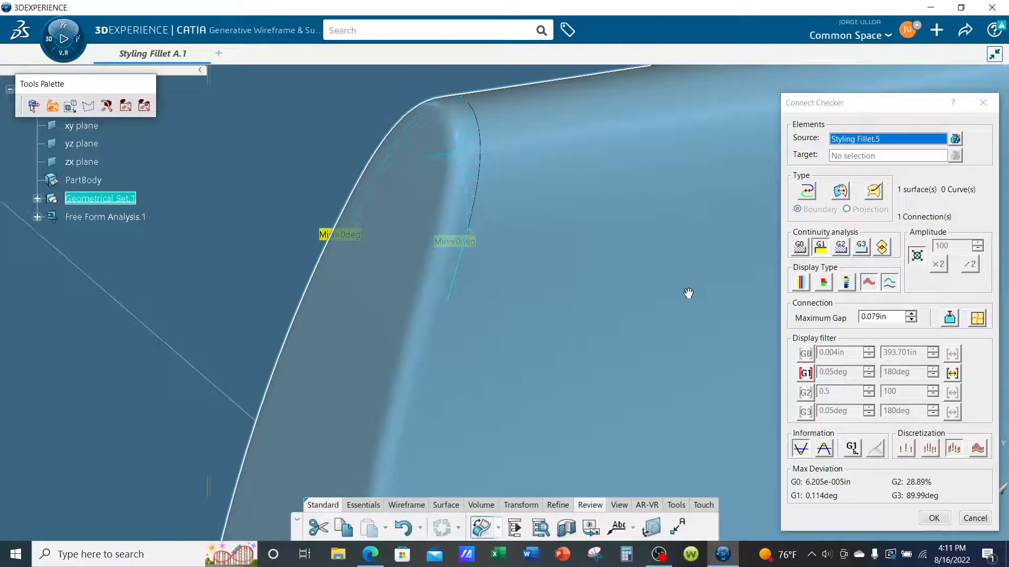
middle_drag(689, 294, 637, 329)
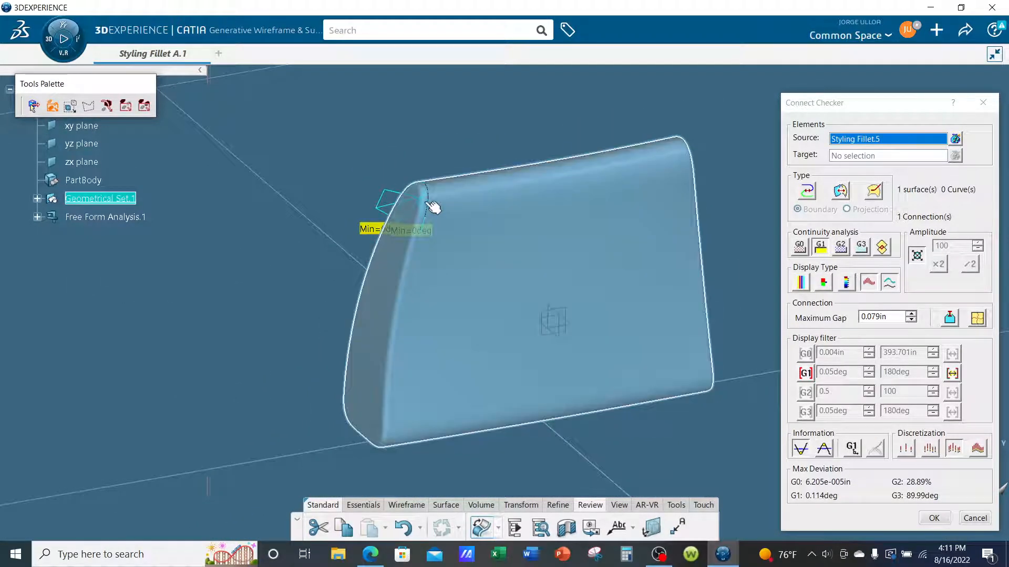
click(983, 103)
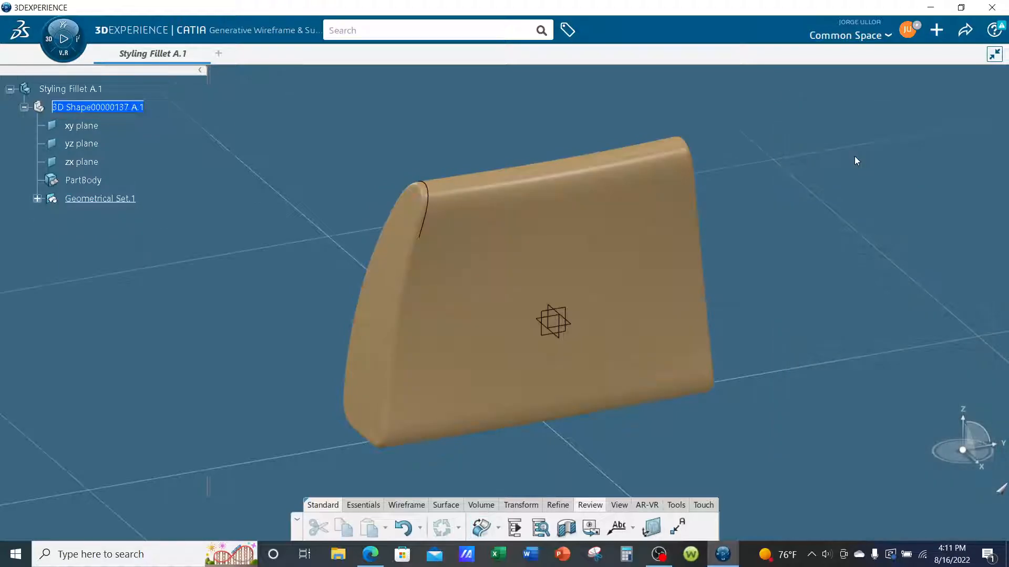
Set the view mode to shading with sharp and smooth edges.
ctrl+middle_drag(857, 223, 888, 195)
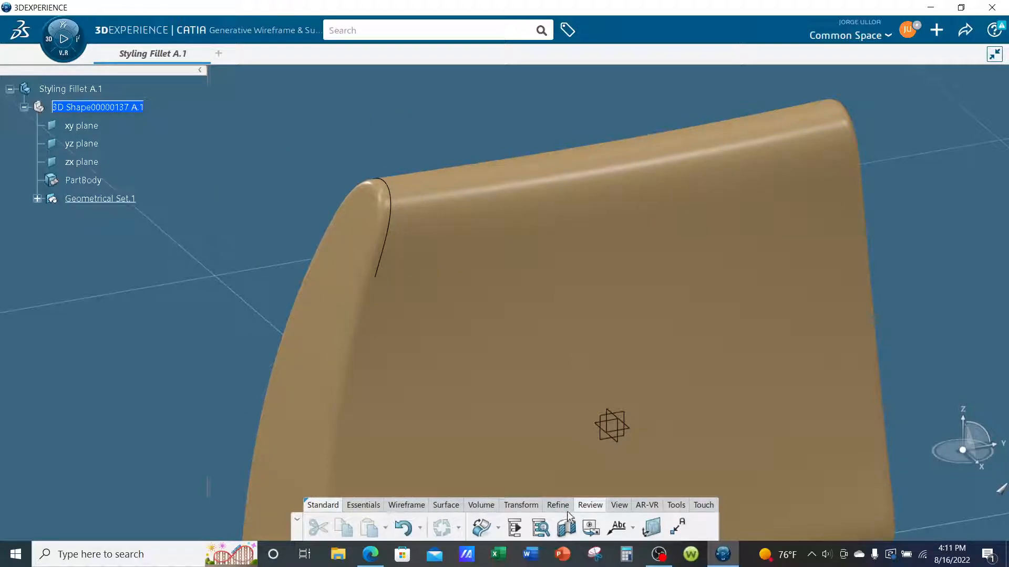
click(620, 505)
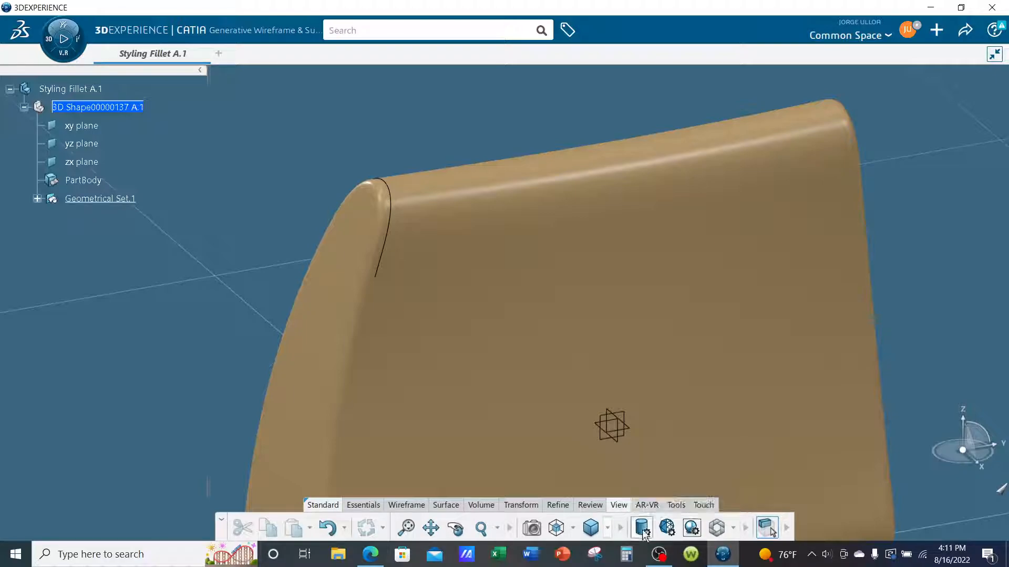
click(642, 527)
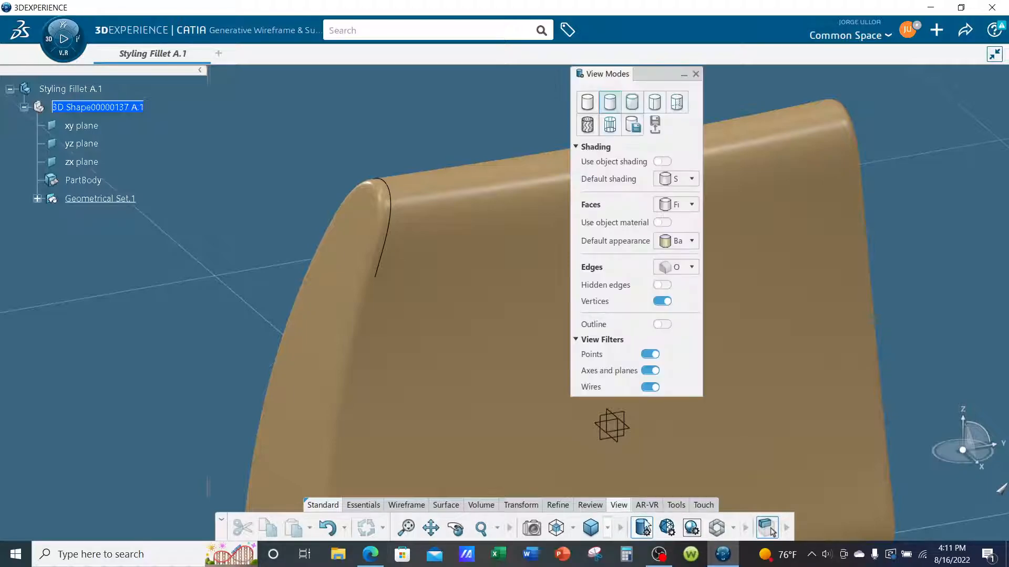
click(653, 107)
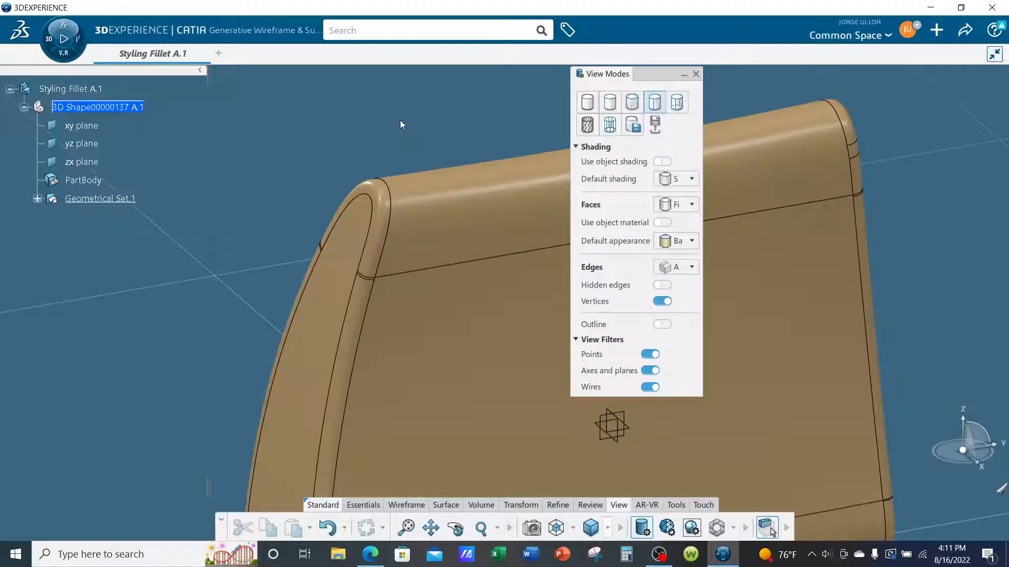
click(697, 74)
Examine the fillet face wrapping around the upper end of the body's end face.
middle_drag(486, 270, 462, 306)
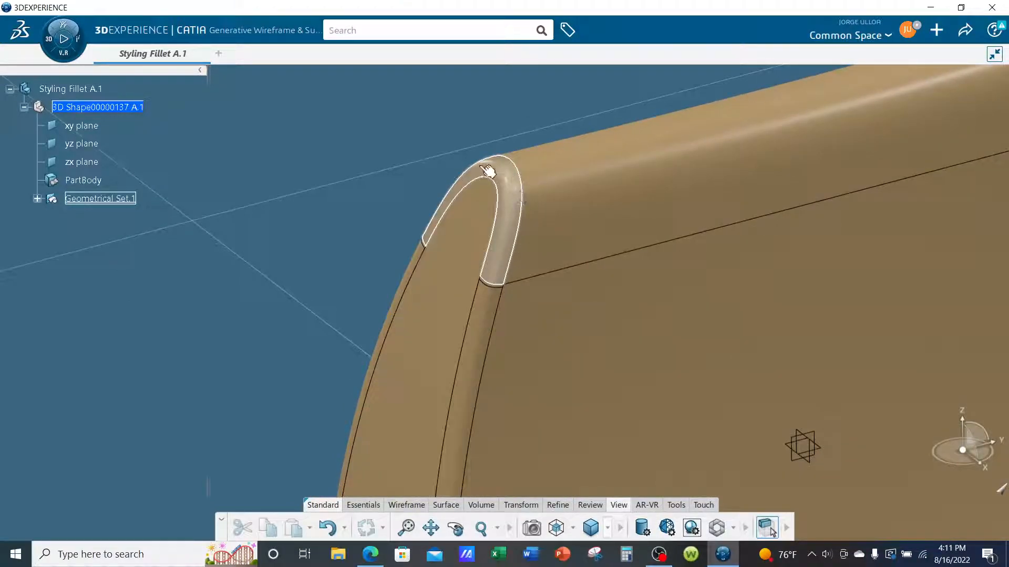
middle_drag(446, 210, 463, 295)
middle_drag(730, 303, 642, 282)
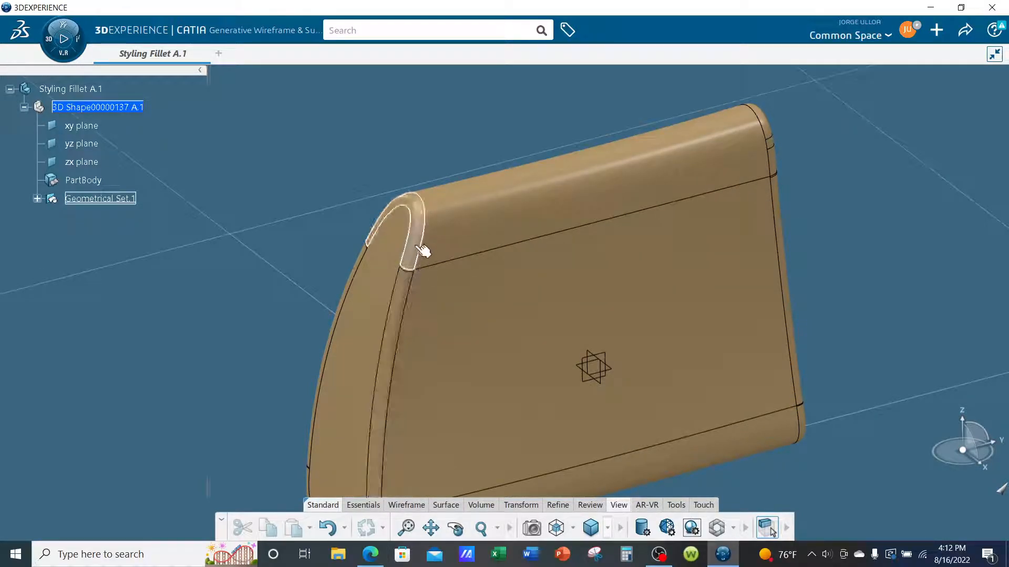
scroll(415, 255, up, 5)
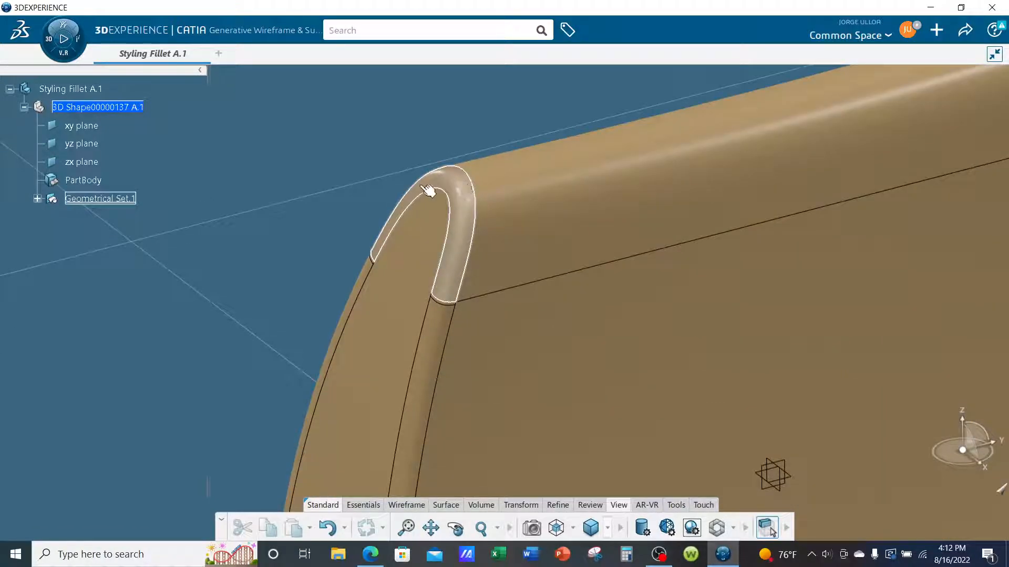
mouse_move(298, 213)
middle_down()
mouse_move(300, 228)
mouse_move(309, 219)
middle_up()
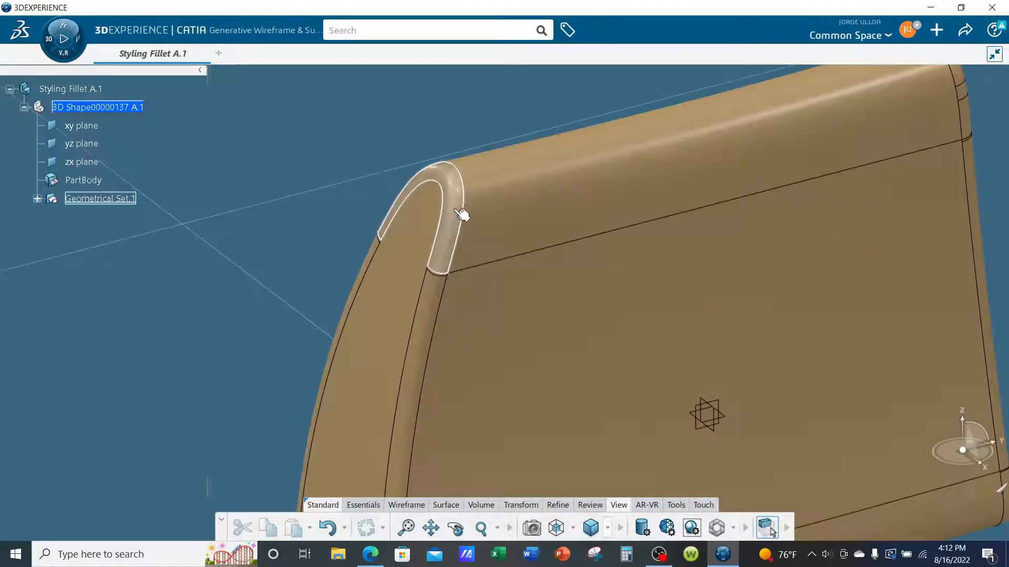
Start a Join with the filleted surface Styling Fillet.5 as the element to join.
middle_drag(332, 230, 283, 197)
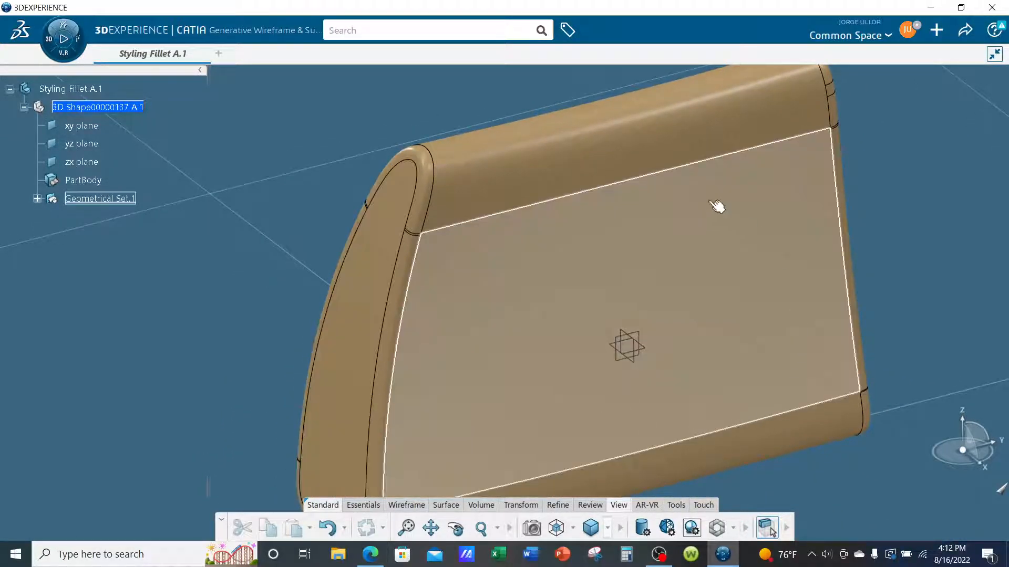
middle_drag(207, 331, 220, 296)
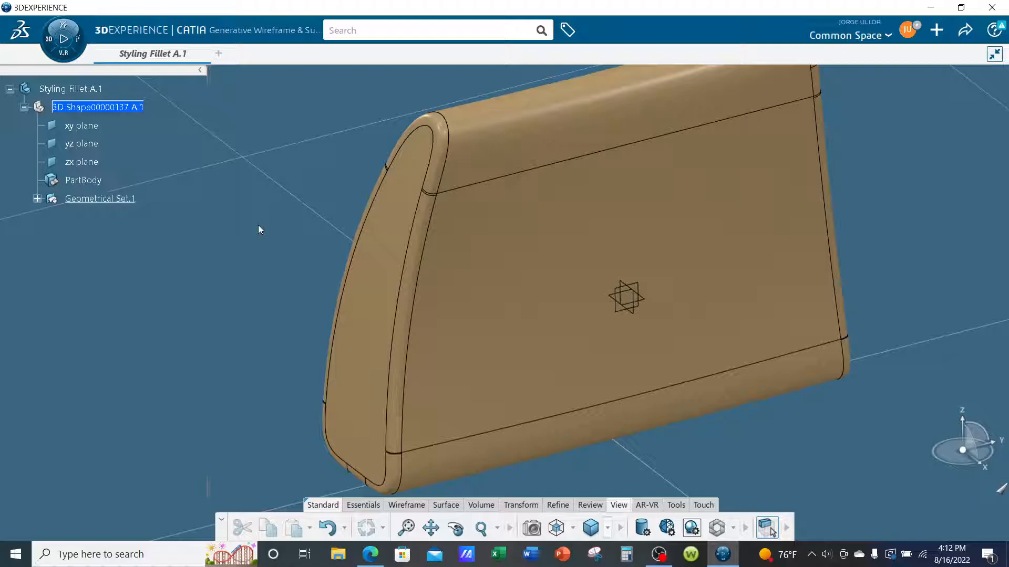
click(361, 505)
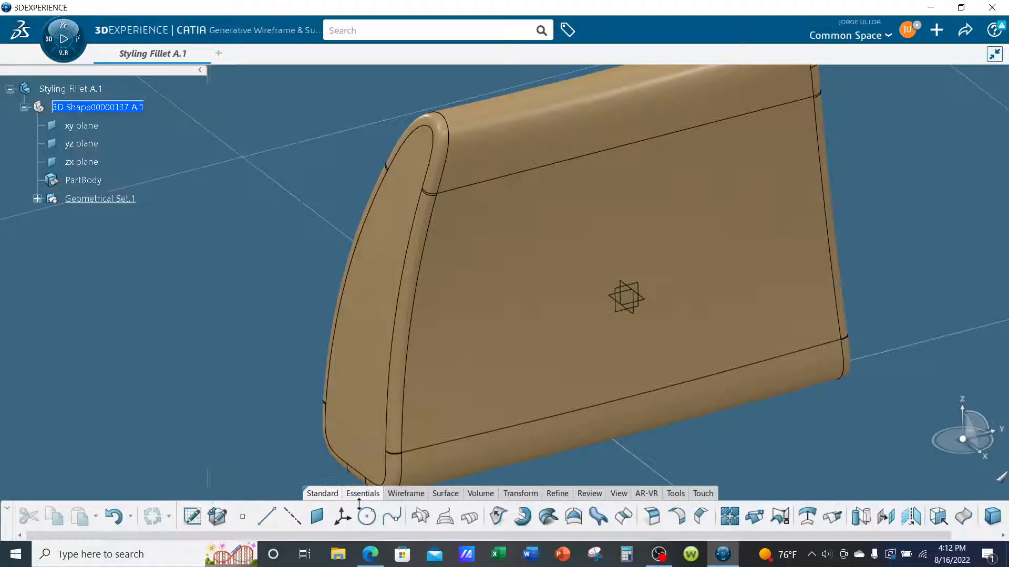
click(730, 517)
middle_drag(653, 421, 478, 408)
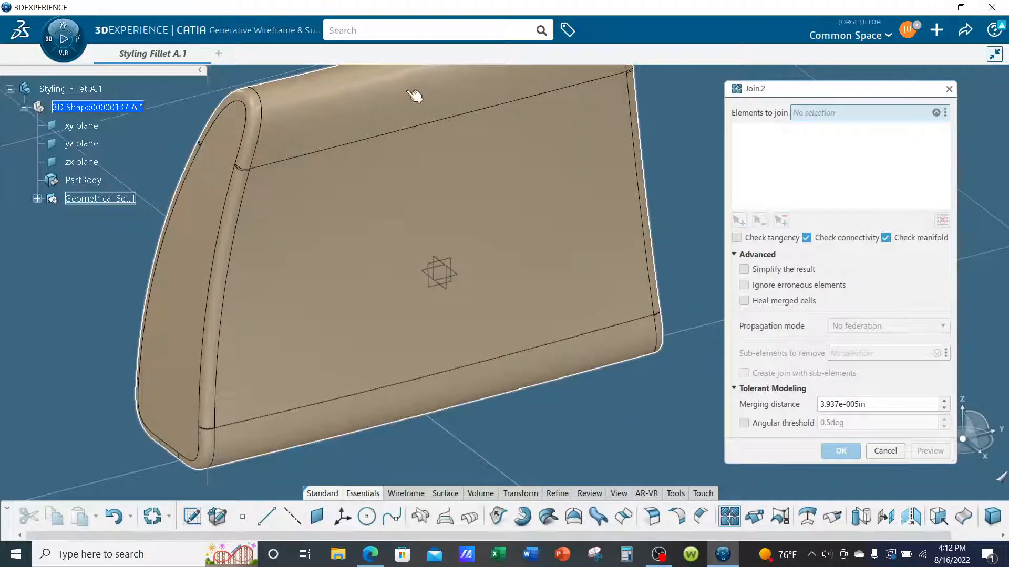
click(362, 187)
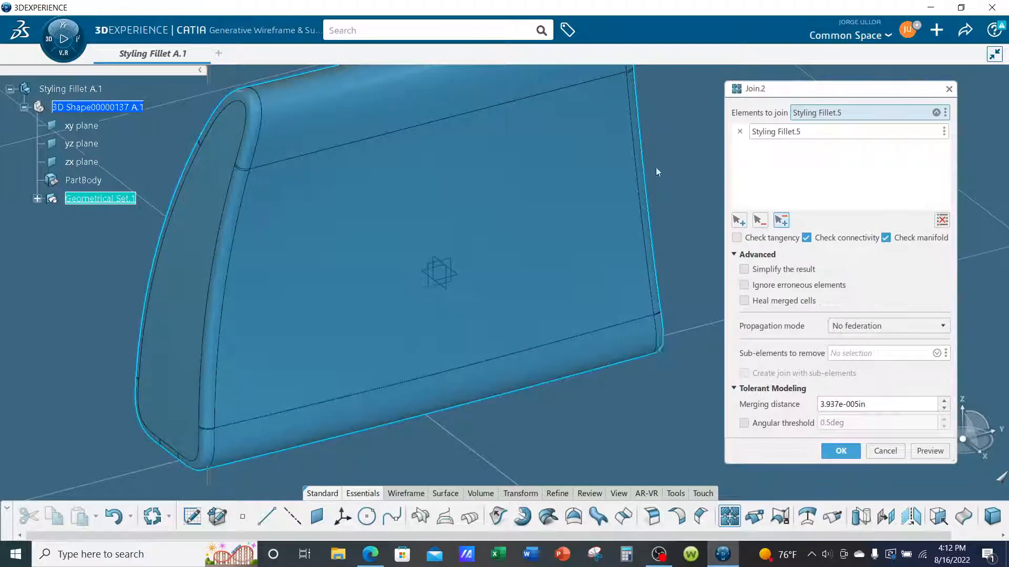
middle_drag(450, 415, 623, 444)
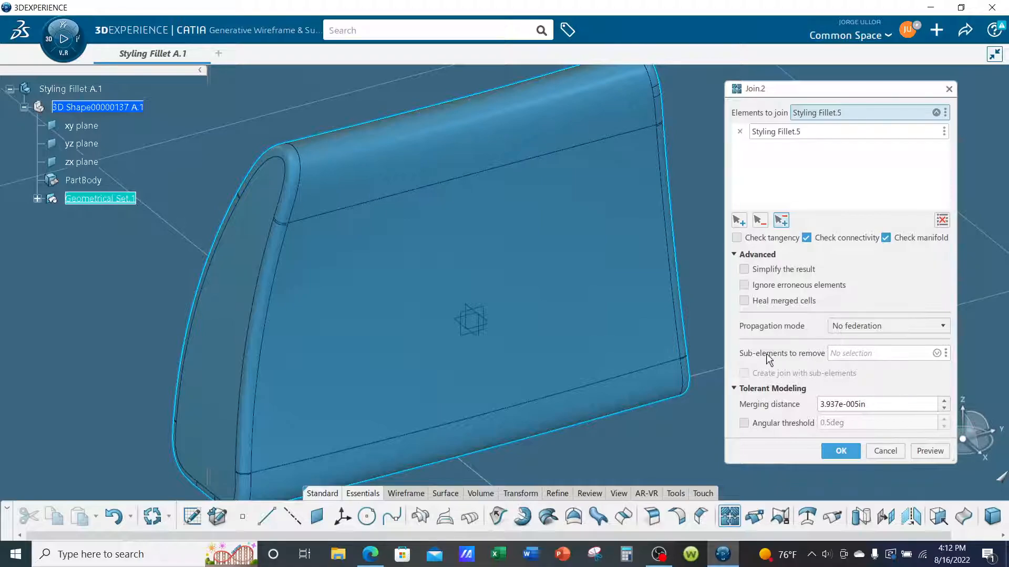
Set the fillet face around the upper end of the end face as the sub-element to remove and create the join.
click(851, 356)
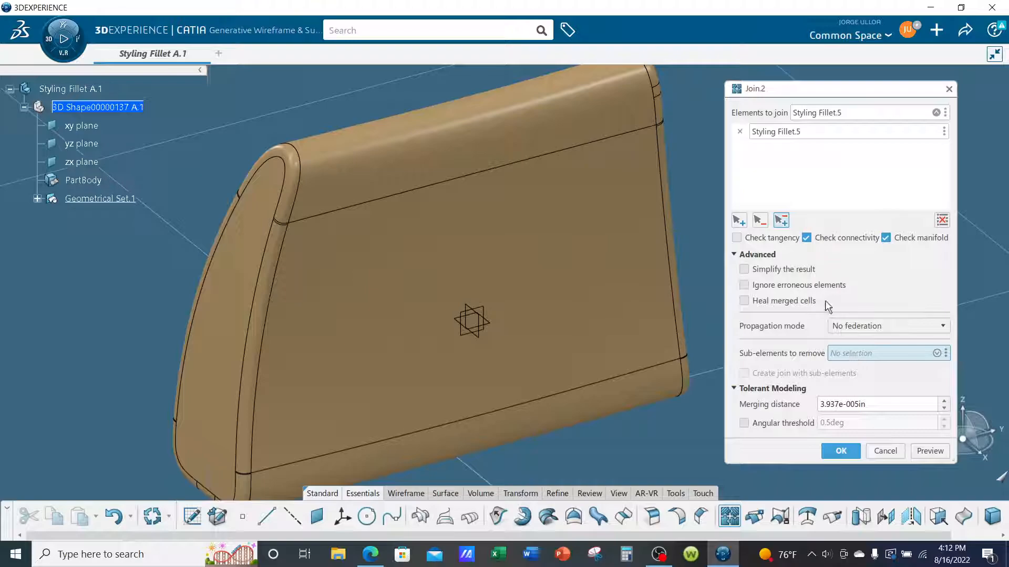
click(299, 165)
scroll(213, 159, up, 5)
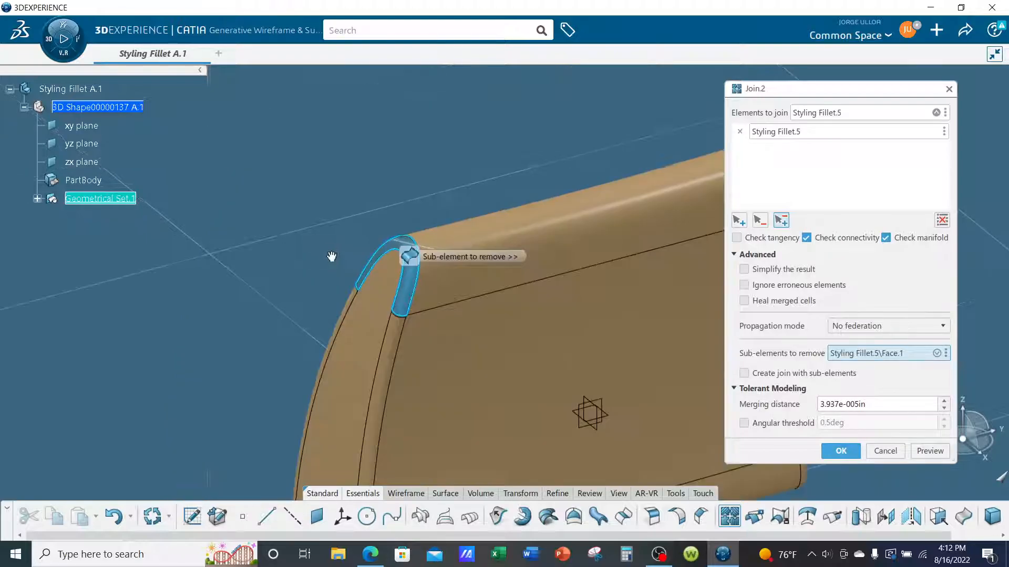
click(930, 448)
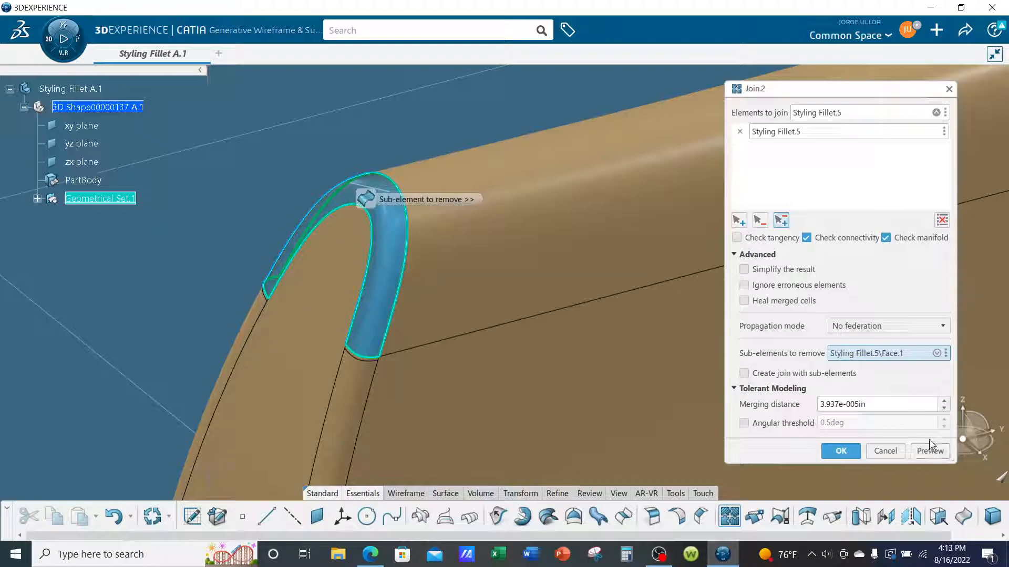
click(841, 449)
middle_drag(422, 151, 610, 241)
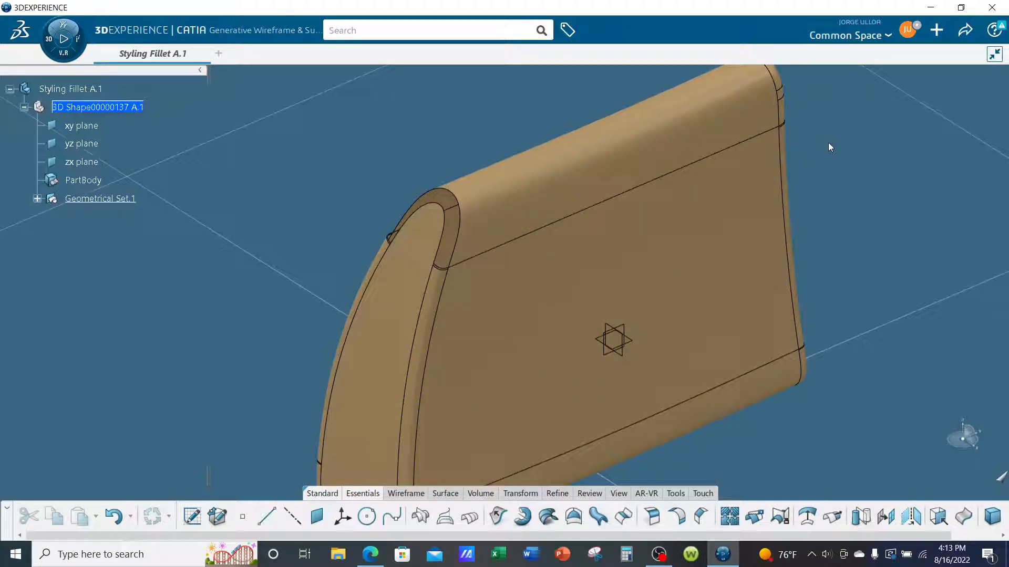
middle_drag(843, 203, 792, 257)
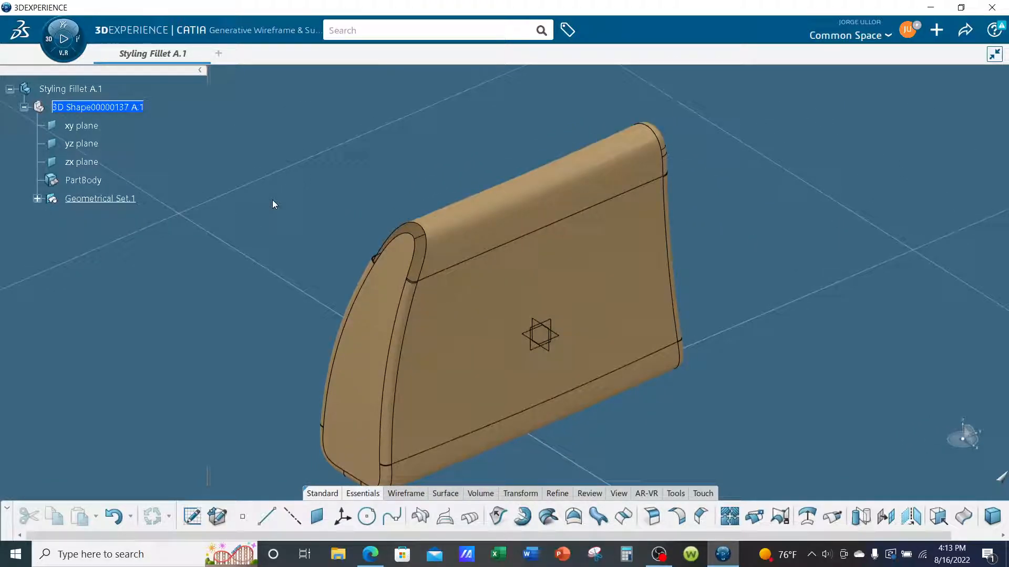
Switch to FreeStyle Shape Design and start a FreeStyle Fill with the Auto fill type.
click(61, 53)
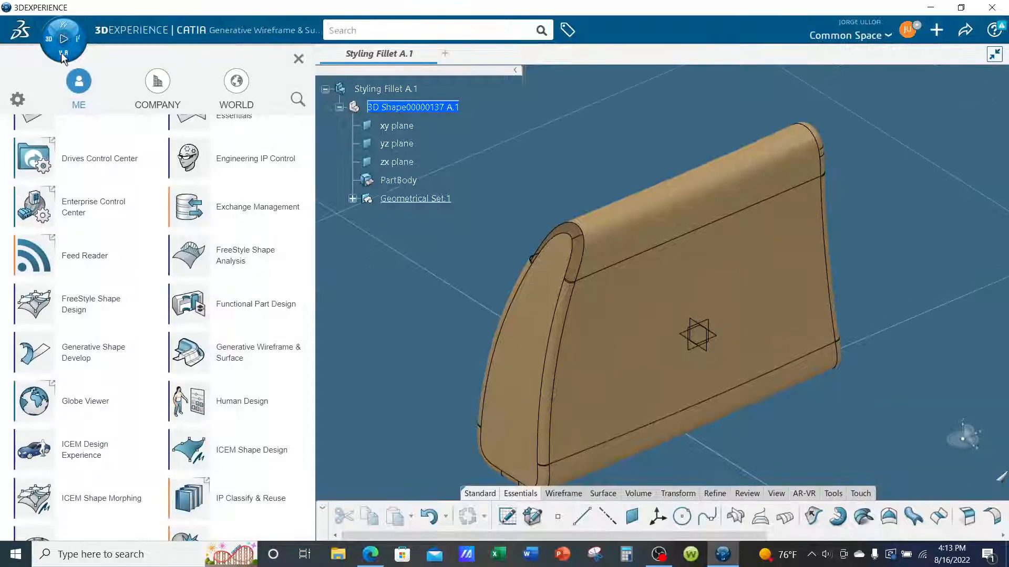
click(94, 314)
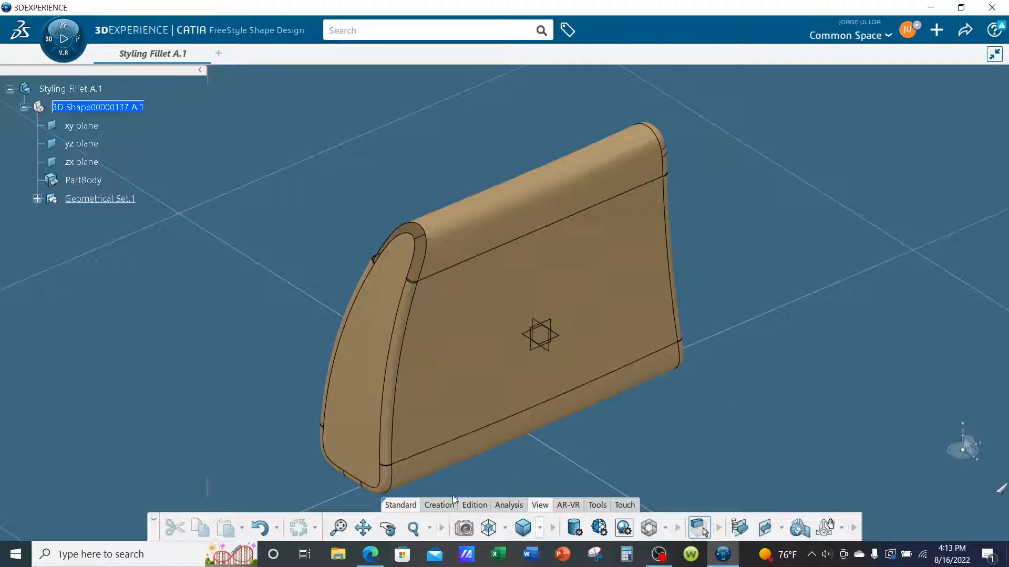
click(439, 505)
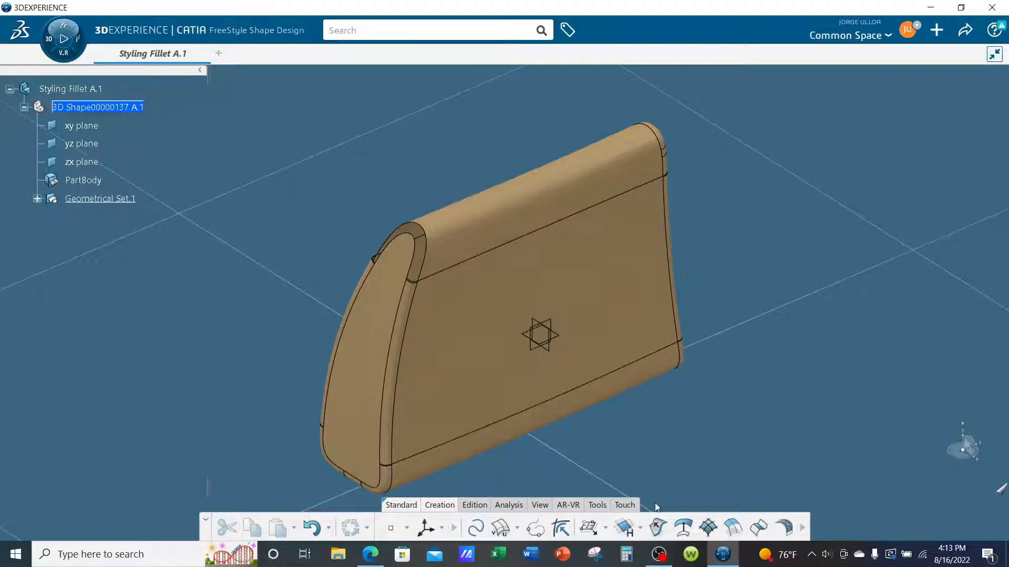
click(642, 527)
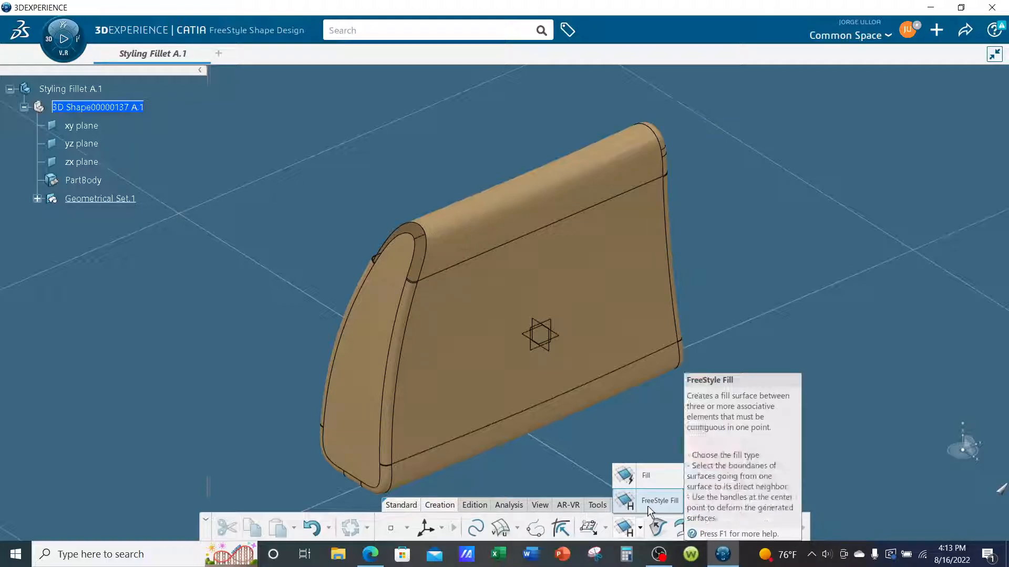
click(648, 506)
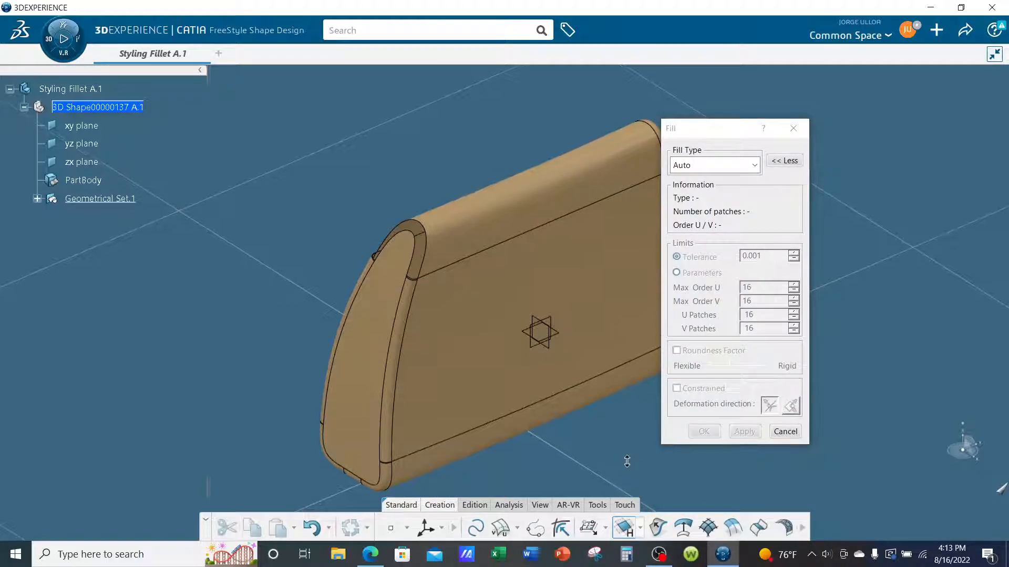
Create the FreeStyle Fill across the four edges of the removed fillet face, with tangent continuity on every edge.
scroll(505, 246, up, 5)
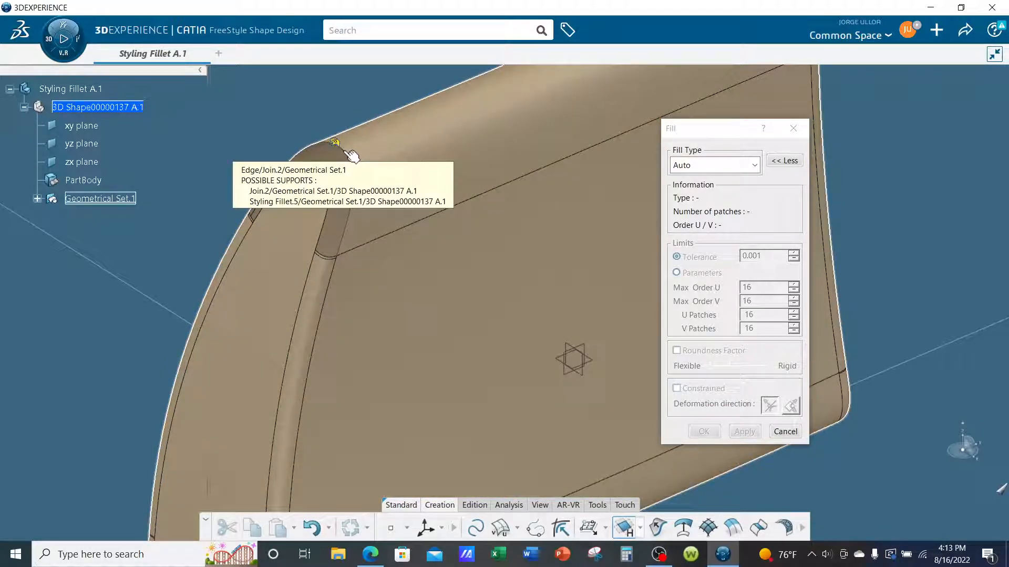
click(345, 152)
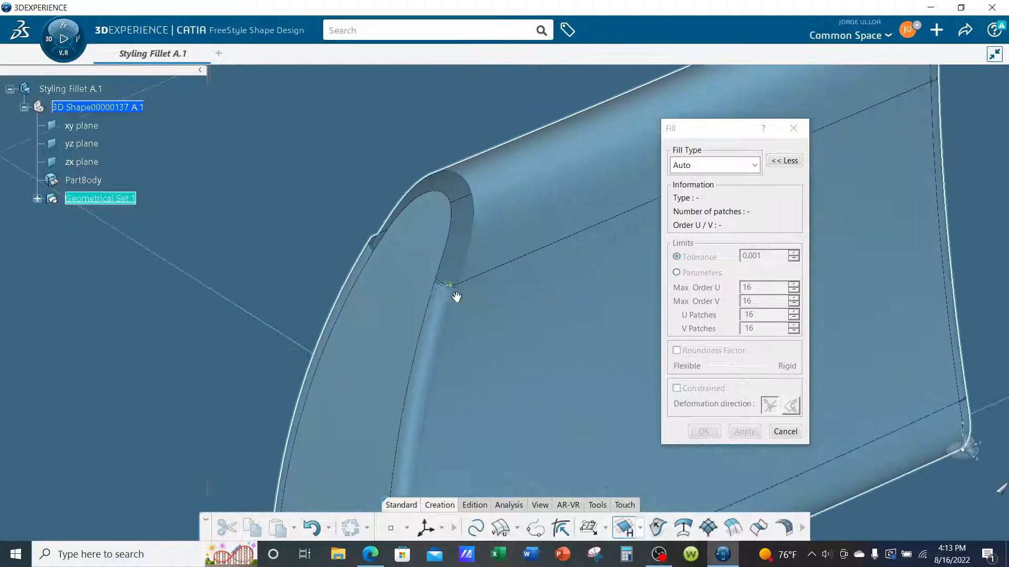
scroll(421, 257, up, 3)
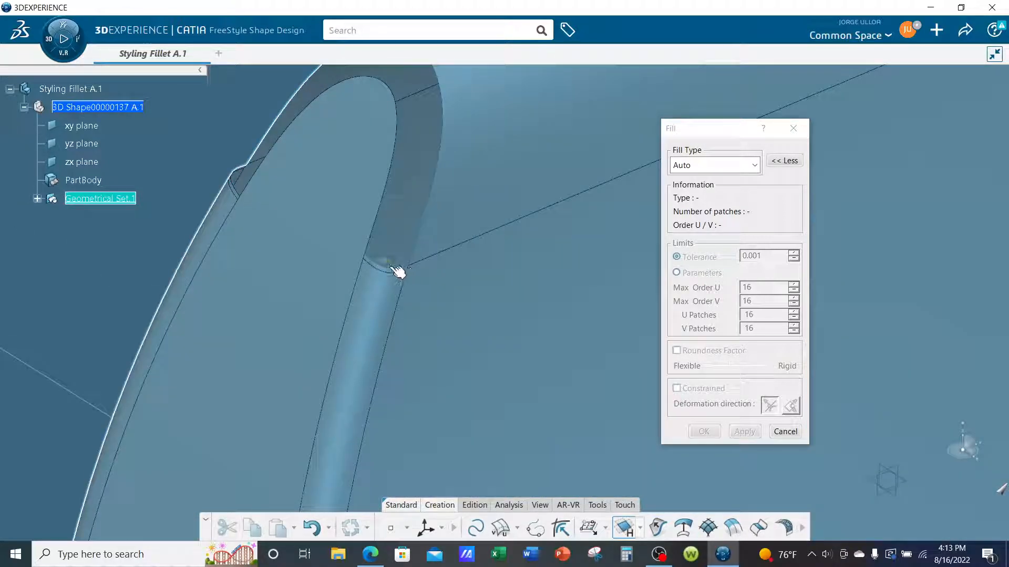
click(391, 268)
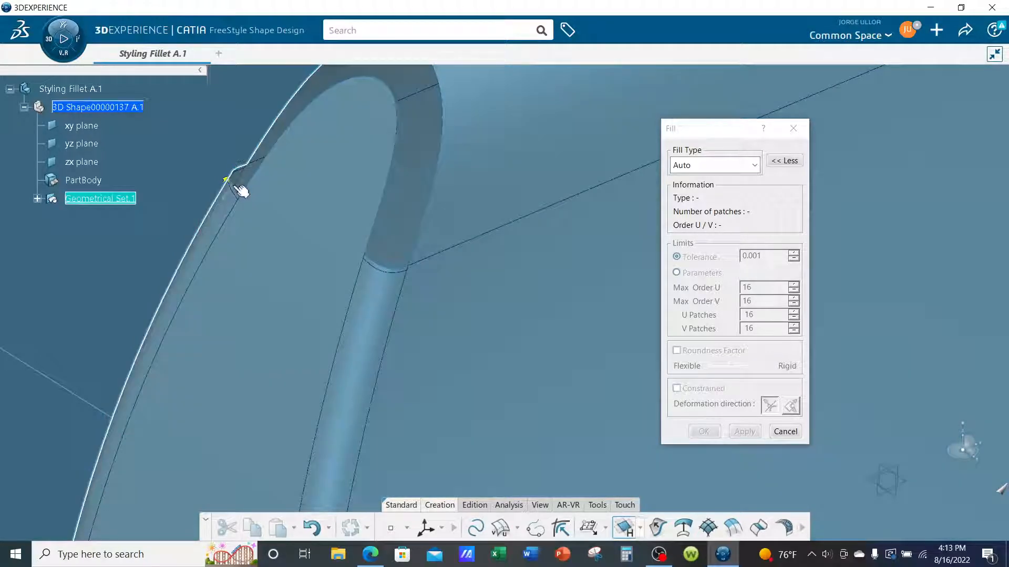
click(236, 188)
middle_drag(201, 255, 309, 320)
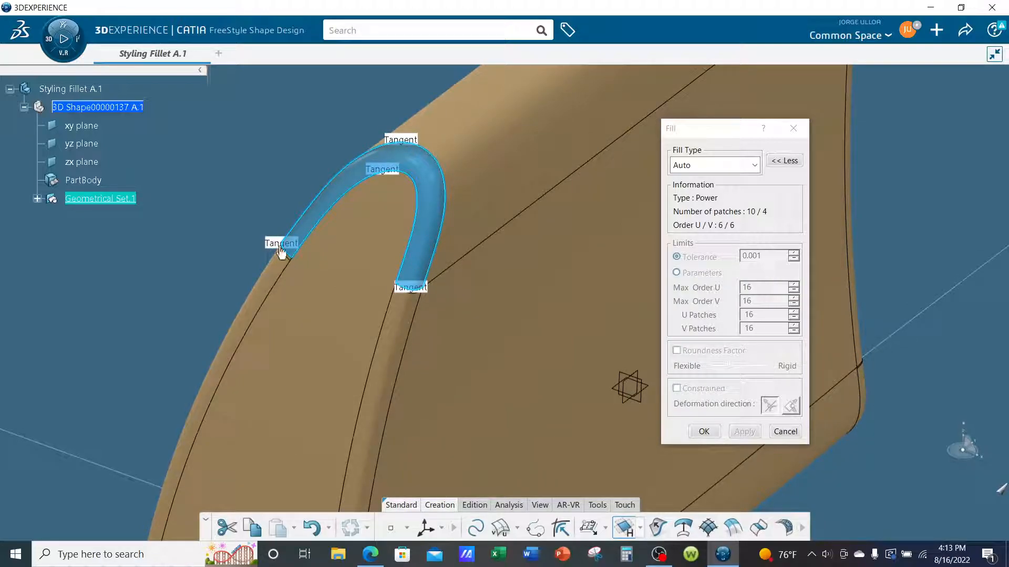
middle_drag(481, 335, 547, 359)
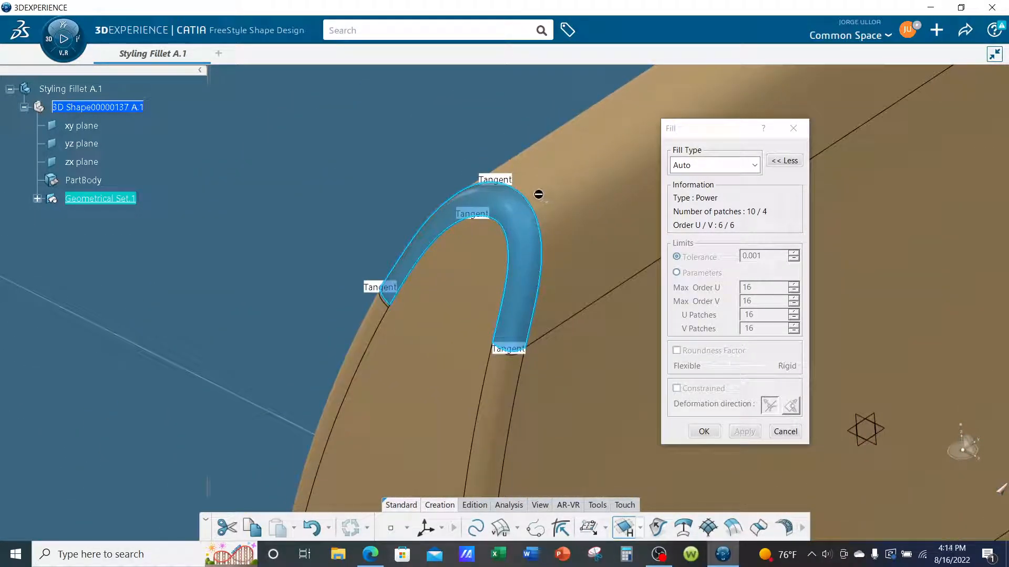
middle_drag(340, 257, 307, 269)
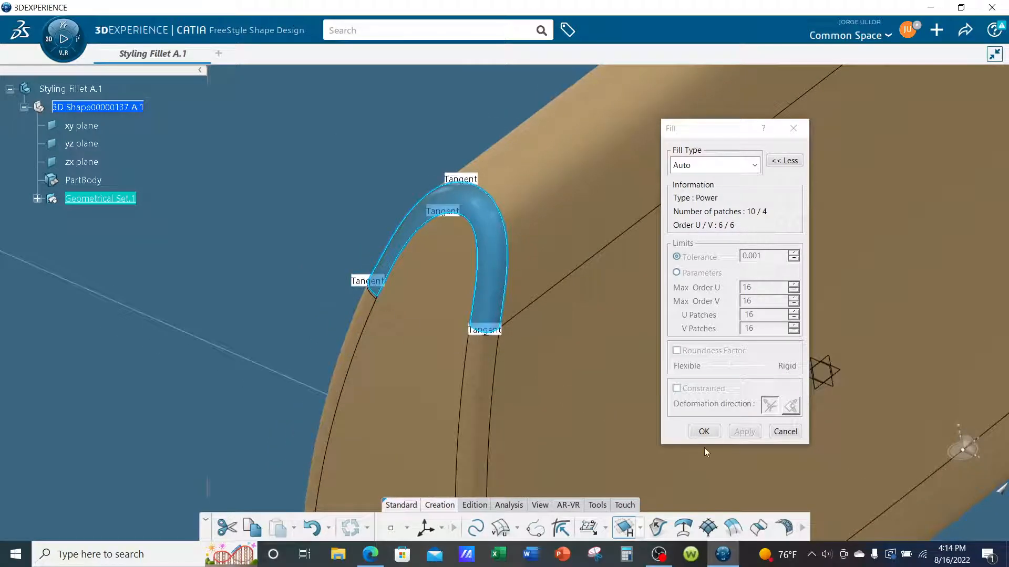
click(704, 431)
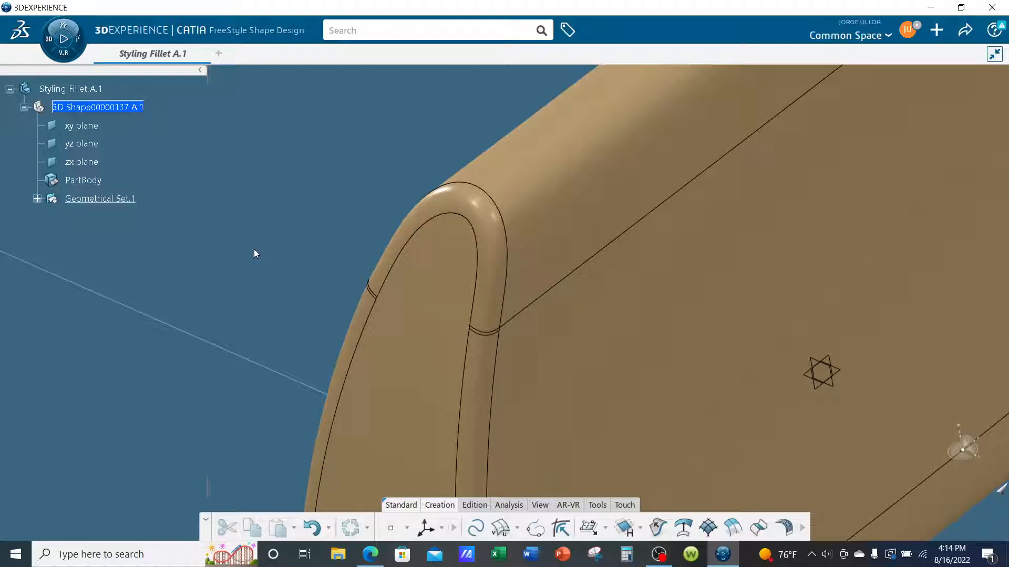
Hide the FreeStyle Fill surface at the upper corner to expose the opening.
right_click(489, 218)
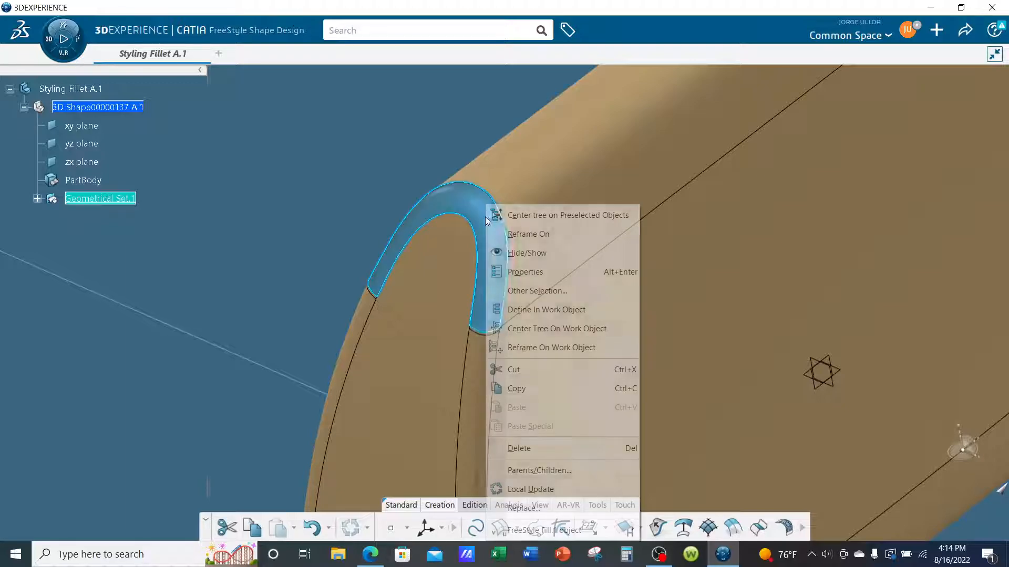
click(514, 253)
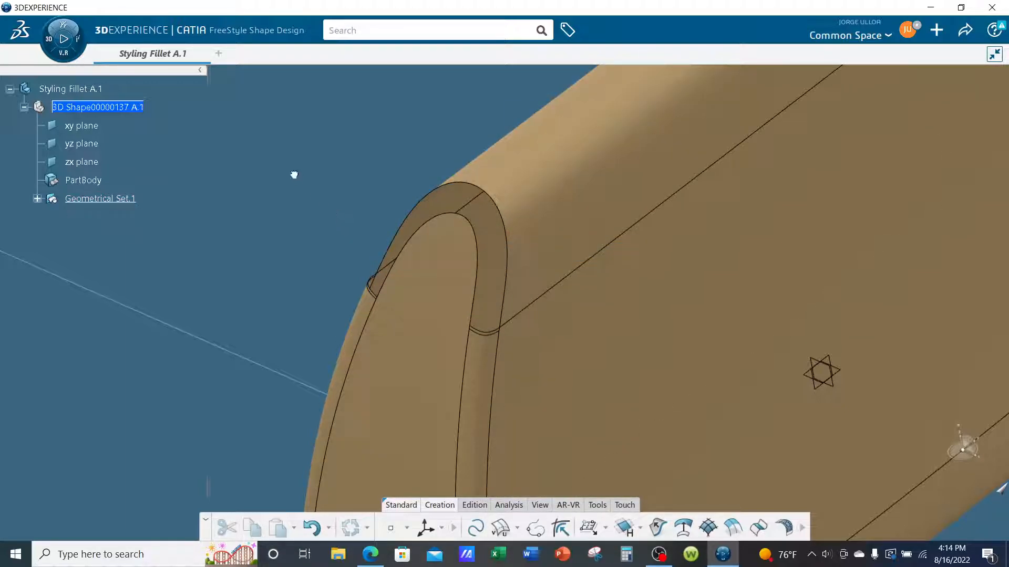
middle_drag(231, 265, 180, 260)
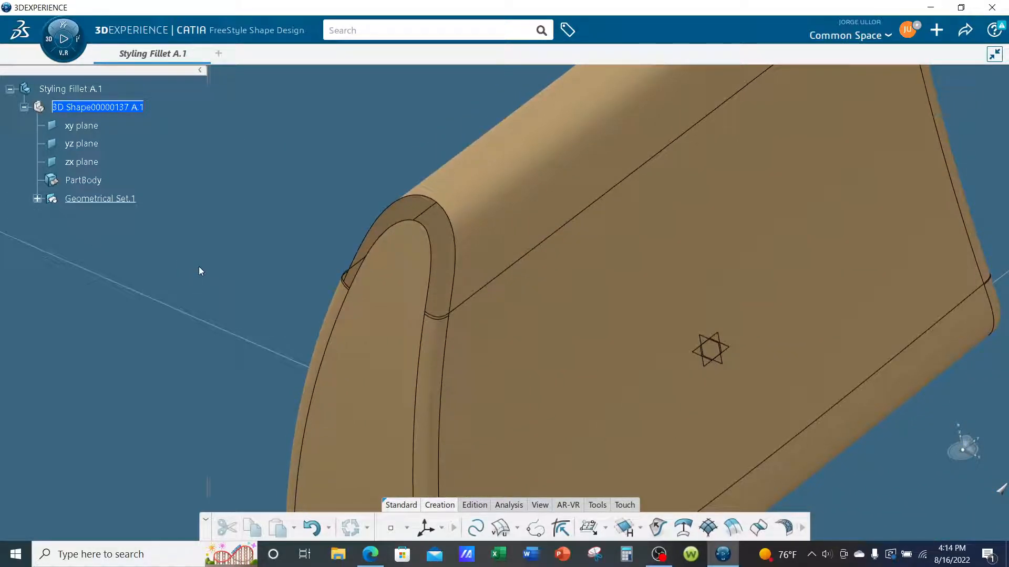
Switch to Generative Wireframe & Surface and start a Fill surface.
click(63, 55)
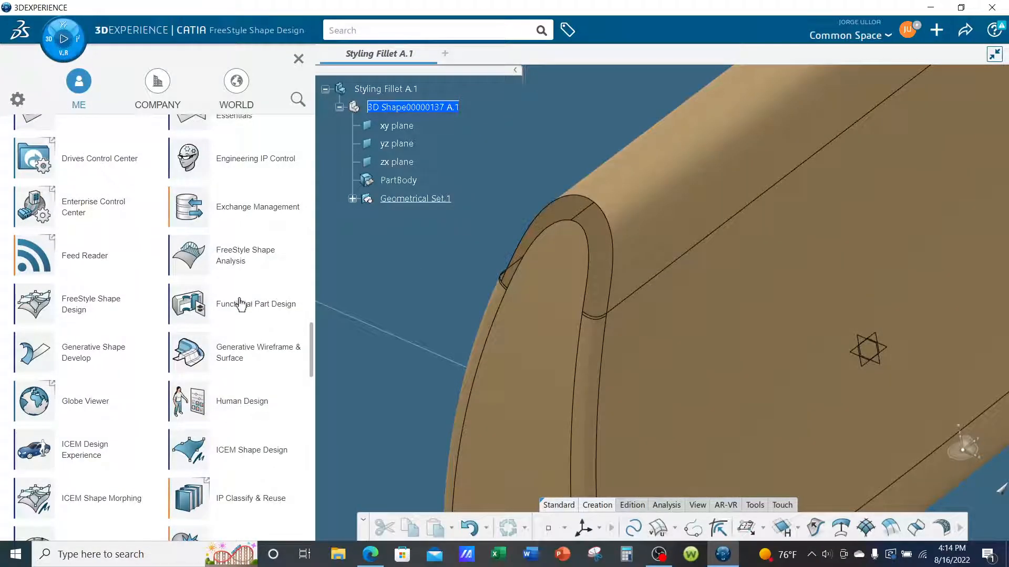
click(254, 353)
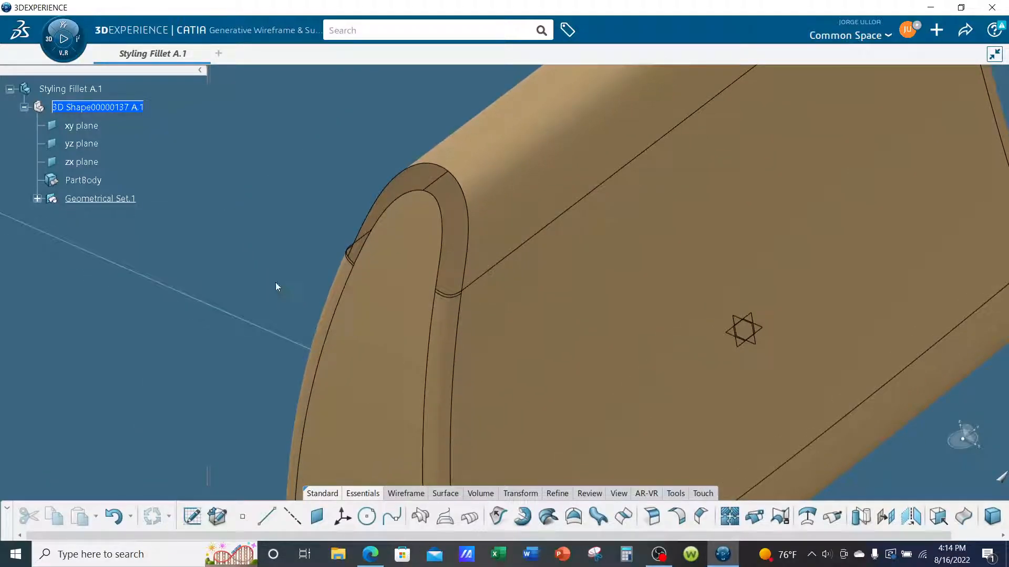
click(573, 517)
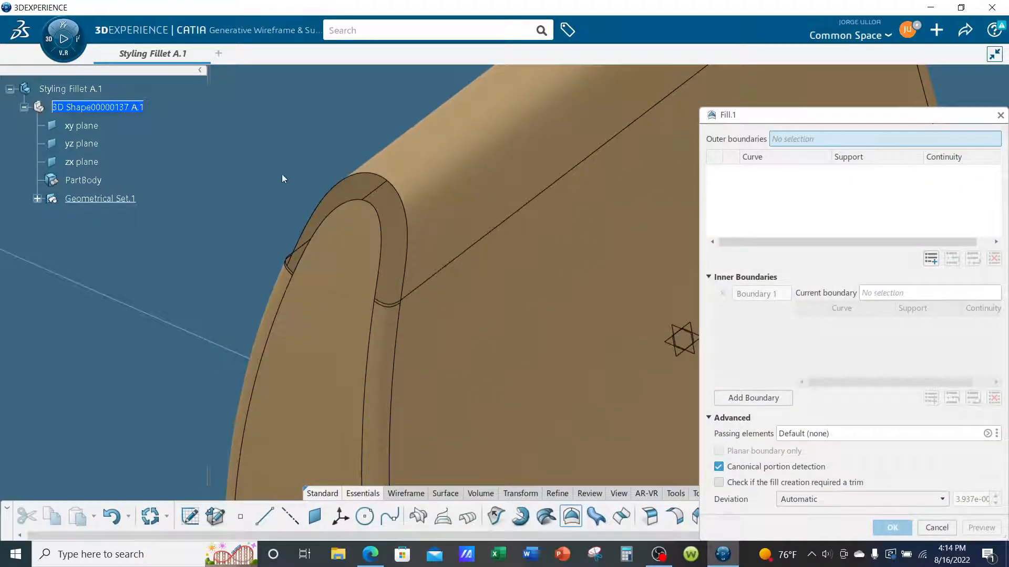
Select the four edges around the corner opening as the Fill's outer boundaries and preview the surface.
click(414, 236)
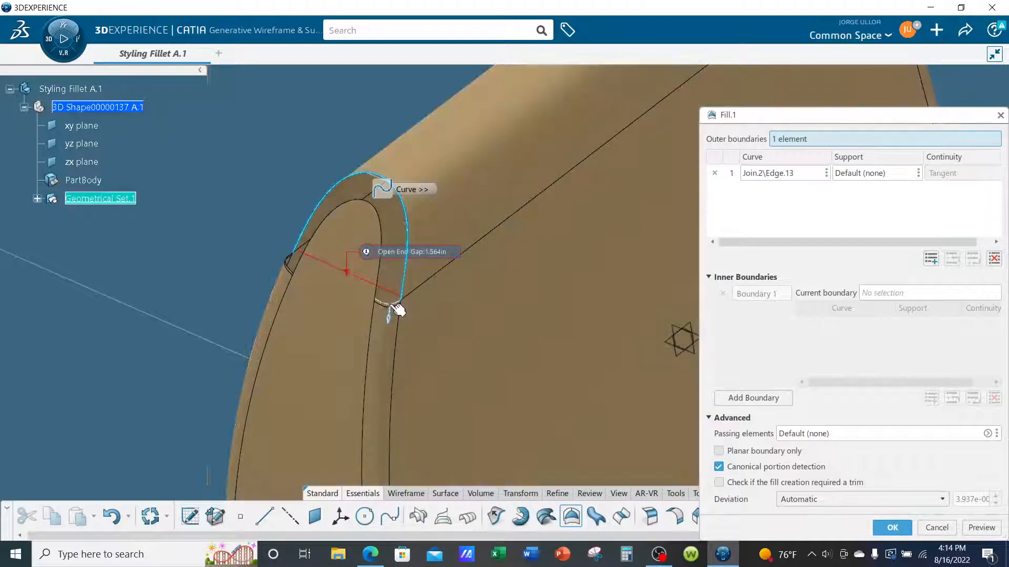
click(395, 306)
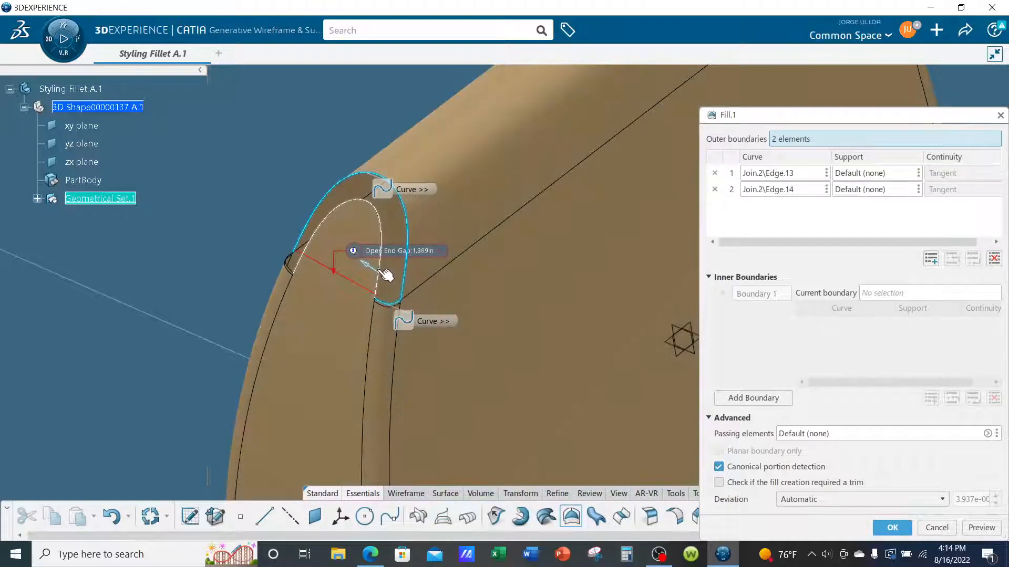
click(384, 275)
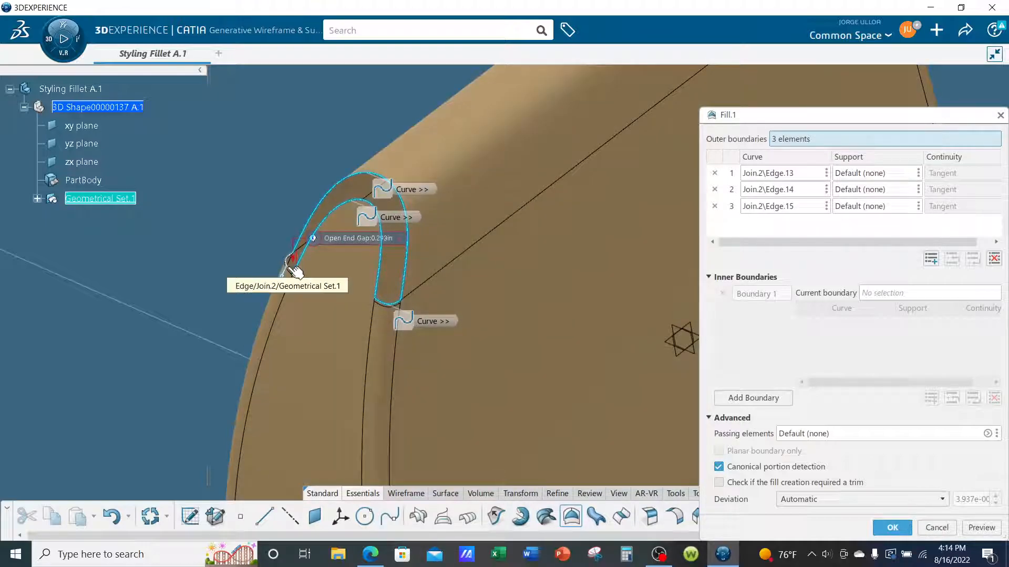
click(294, 269)
middle_drag(295, 271, 507, 305)
click(982, 527)
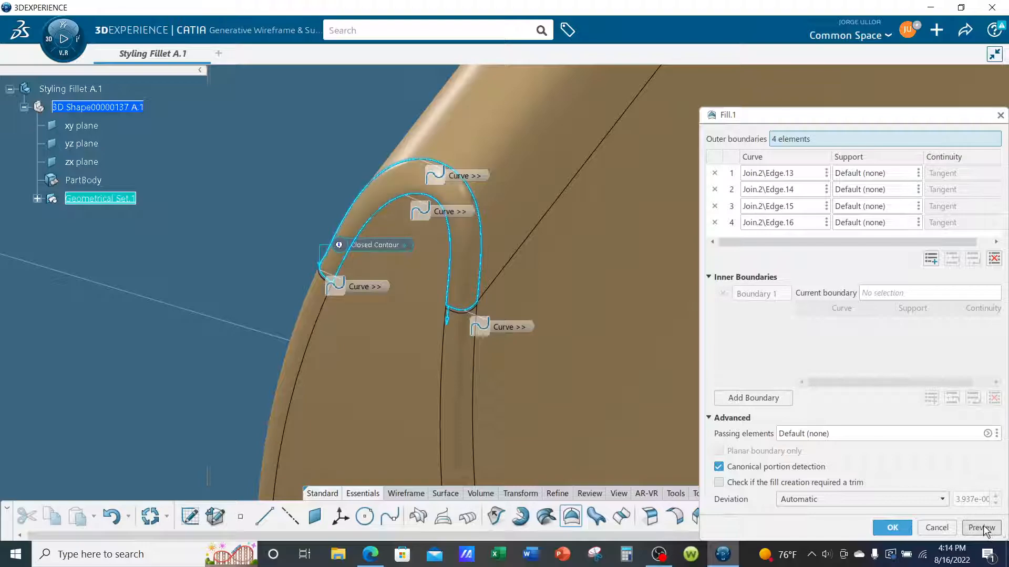
Assign Join.2 as the support surface for the first two Fill boundaries, Edge.13 and Edge.14.
middle_drag(498, 372, 536, 278)
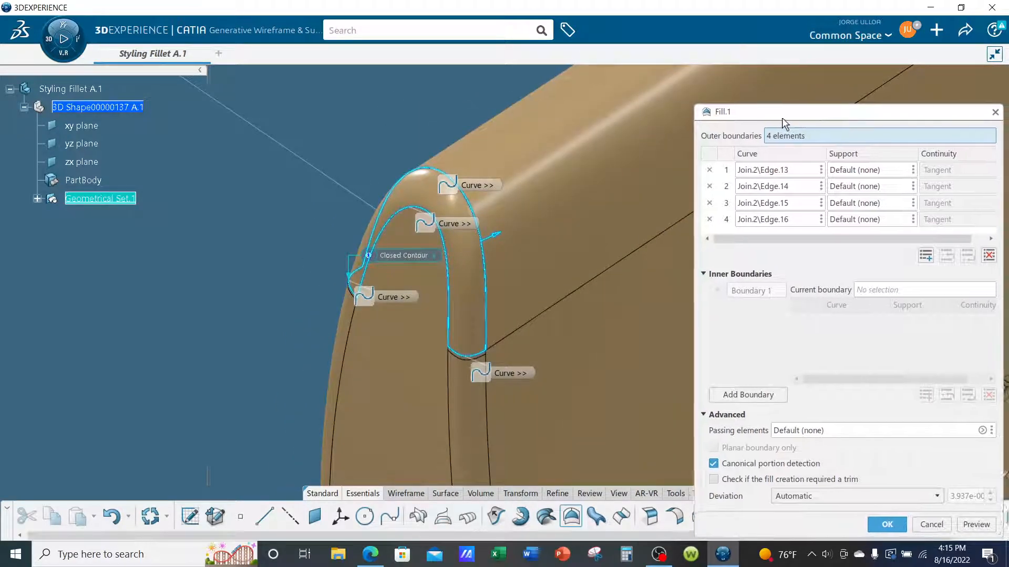
drag(790, 117, 726, 76)
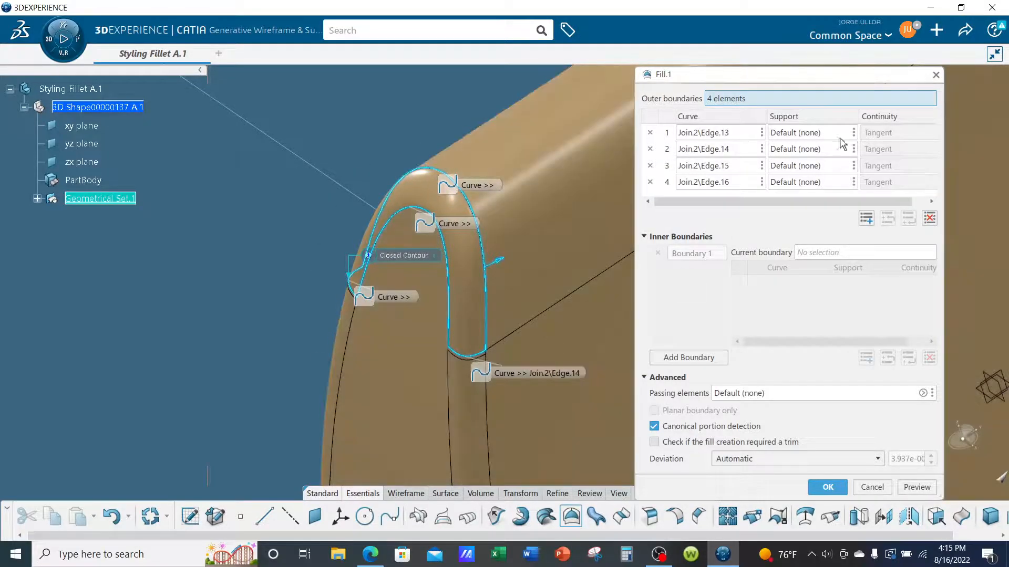
click(788, 136)
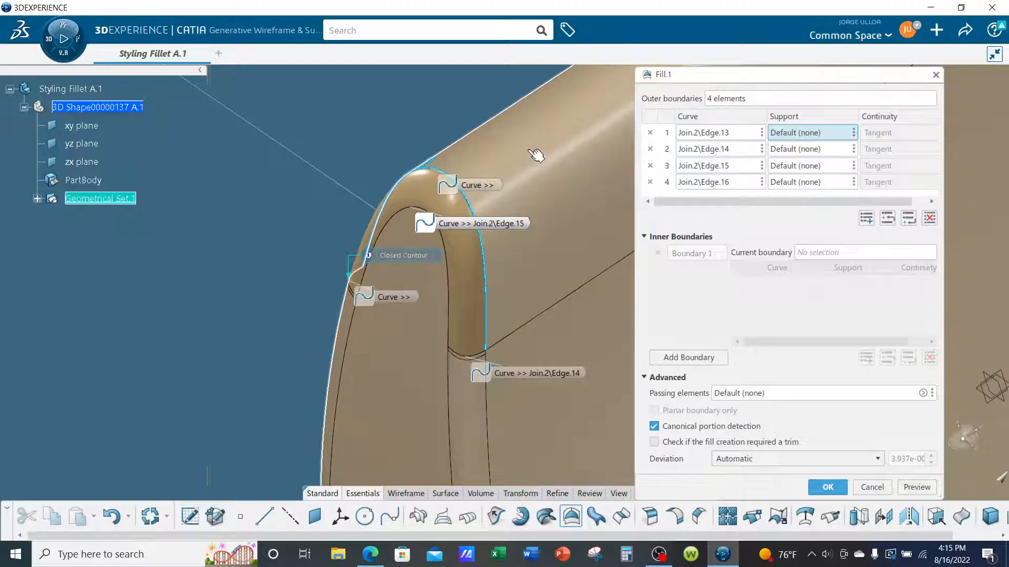
click(536, 155)
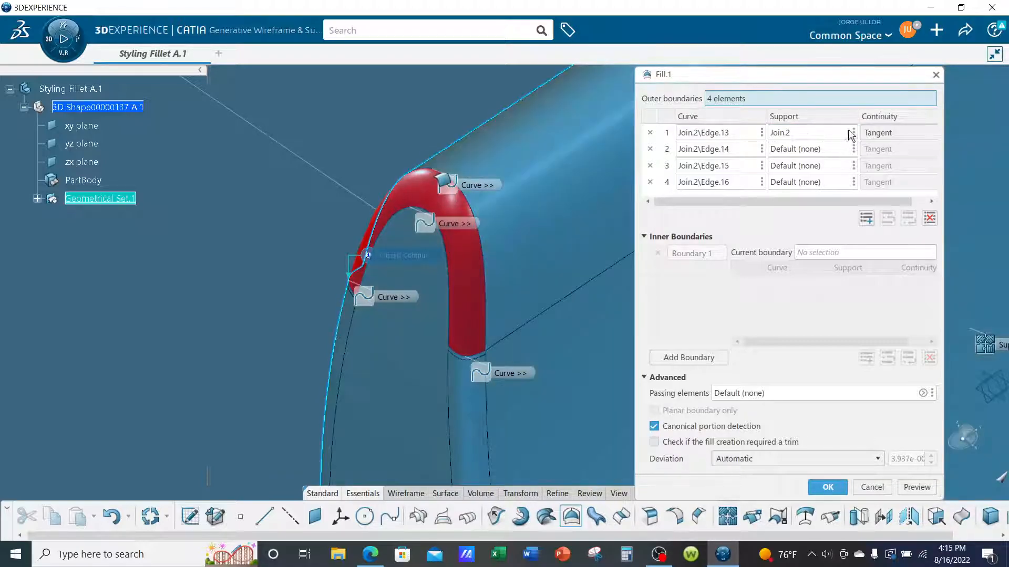
drag(942, 157, 973, 158)
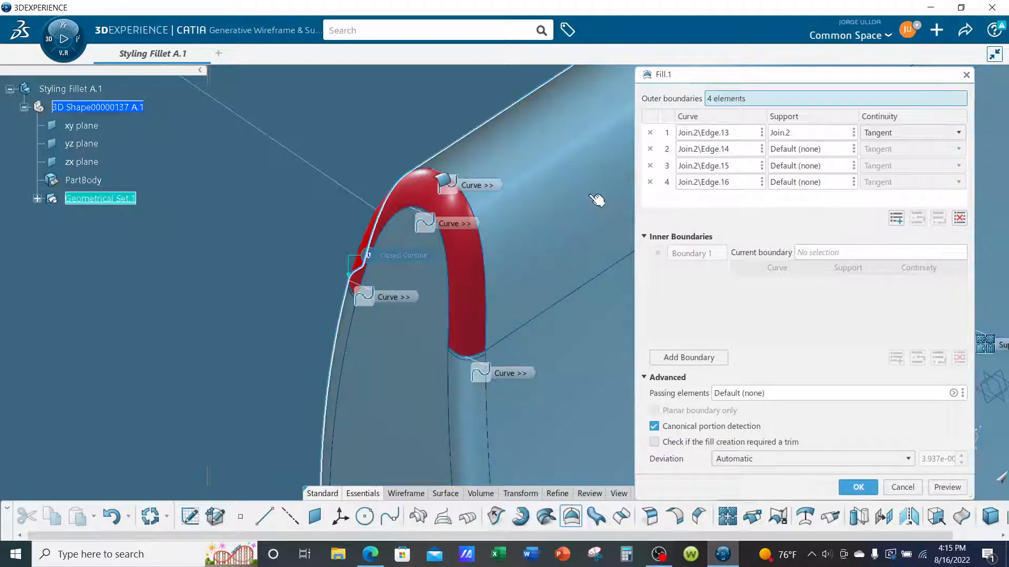
middle_drag(572, 273, 574, 233)
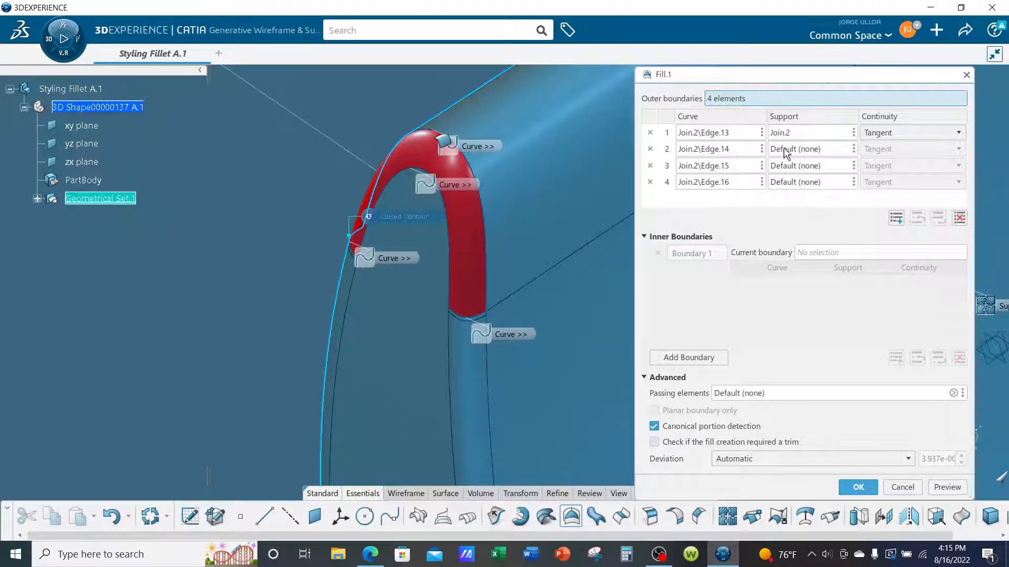
click(786, 153)
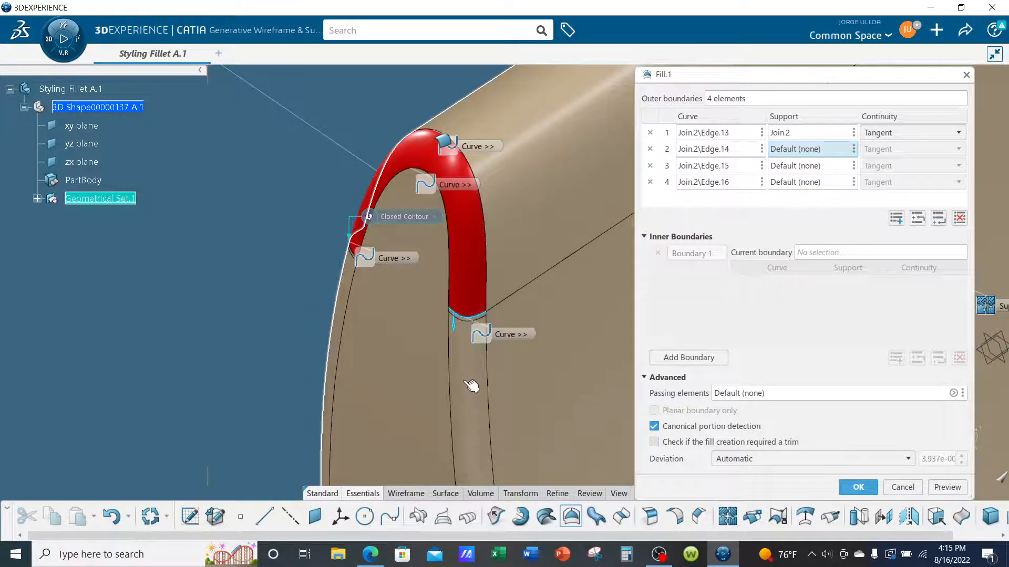
click(470, 389)
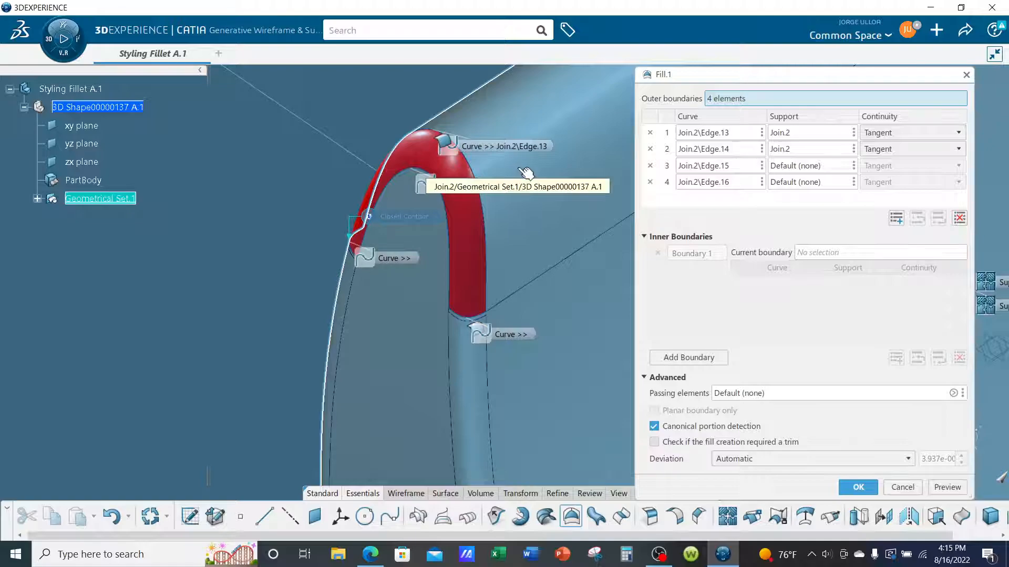
Assign Join.2 as the support for the remaining boundaries, Edge.15 and Edge.16, and preview the Fill around the corner.
click(696, 168)
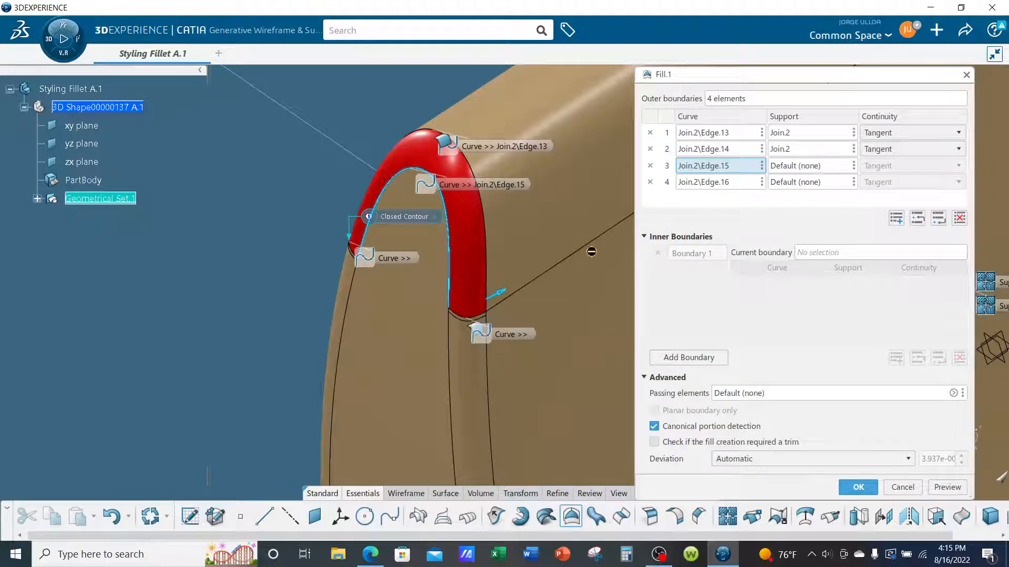
click(792, 167)
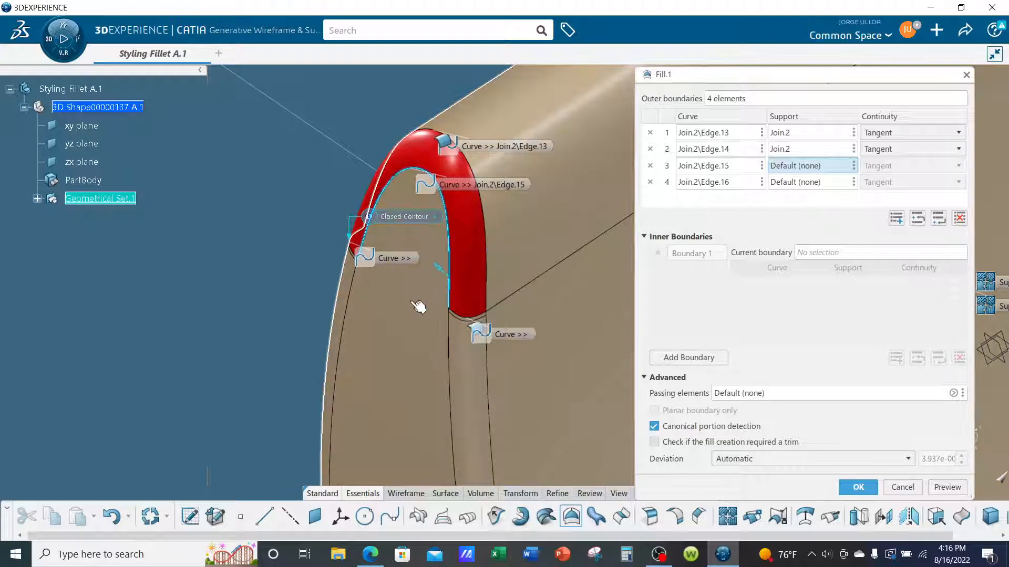
click(419, 304)
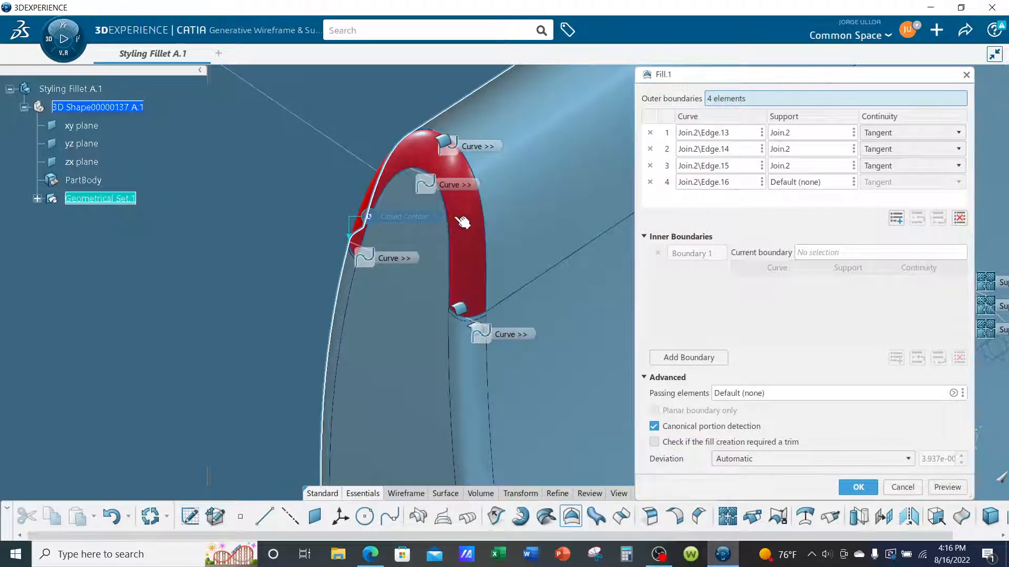
middle_drag(403, 284, 486, 254)
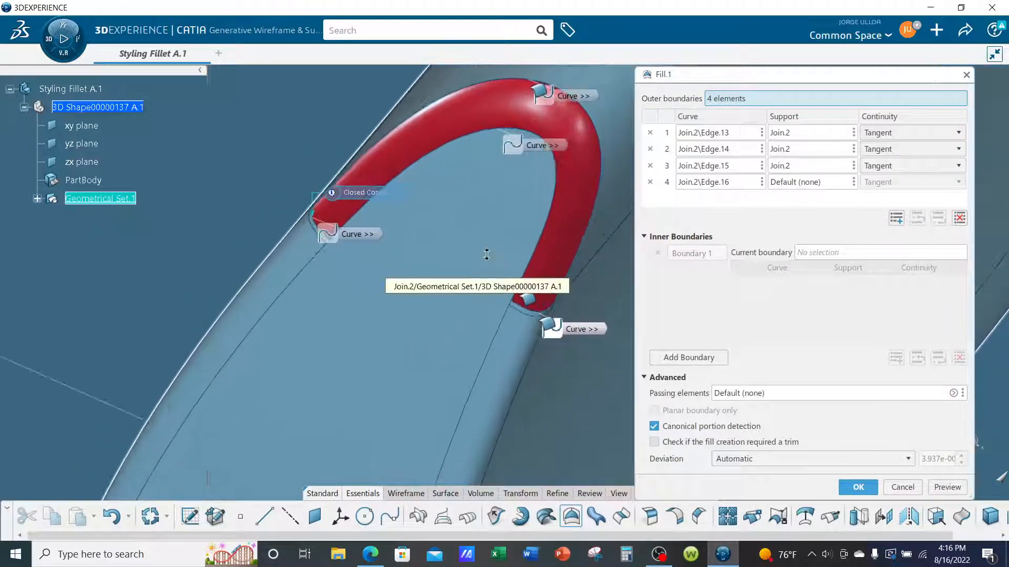
click(698, 183)
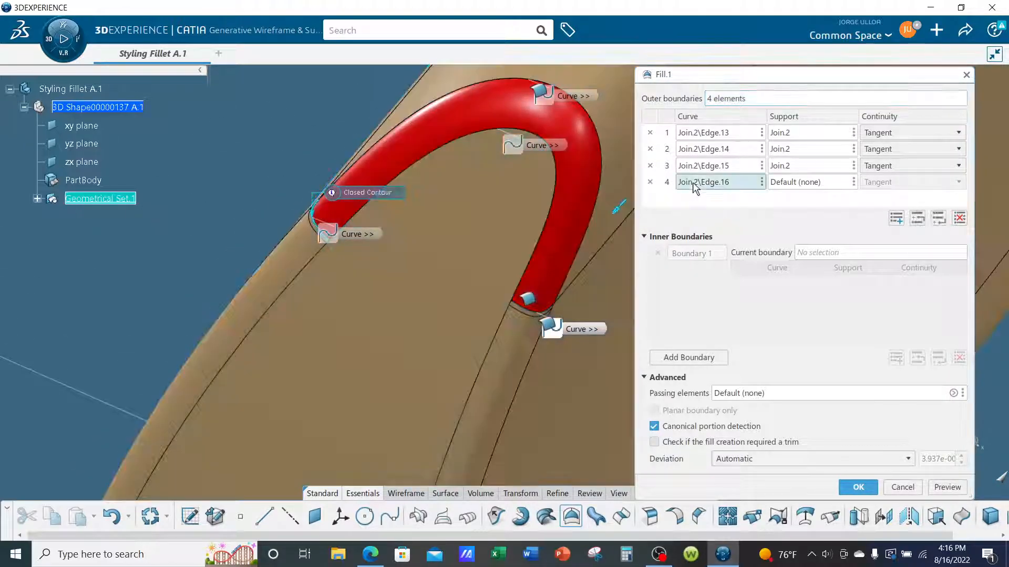
click(796, 184)
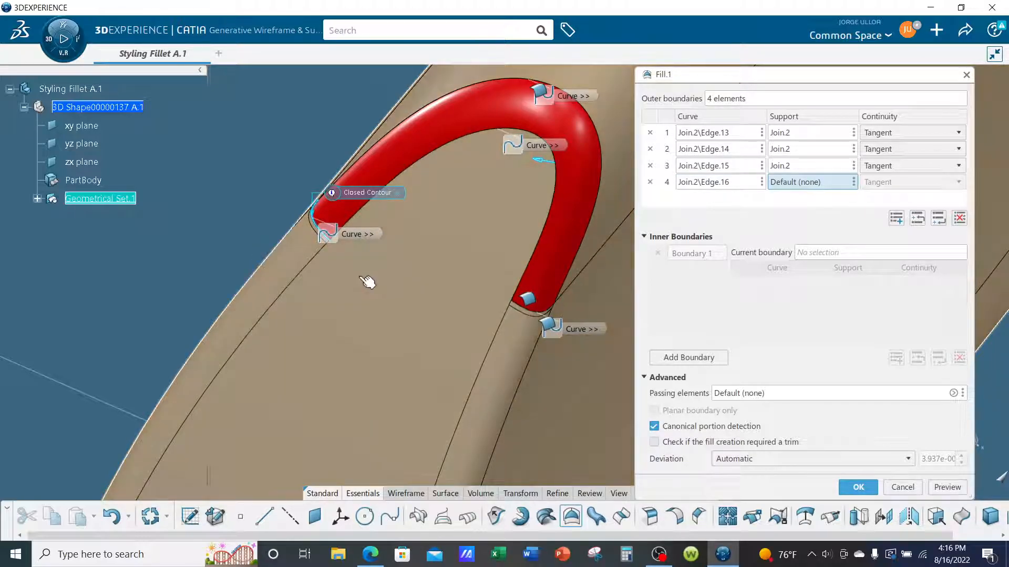
click(367, 282)
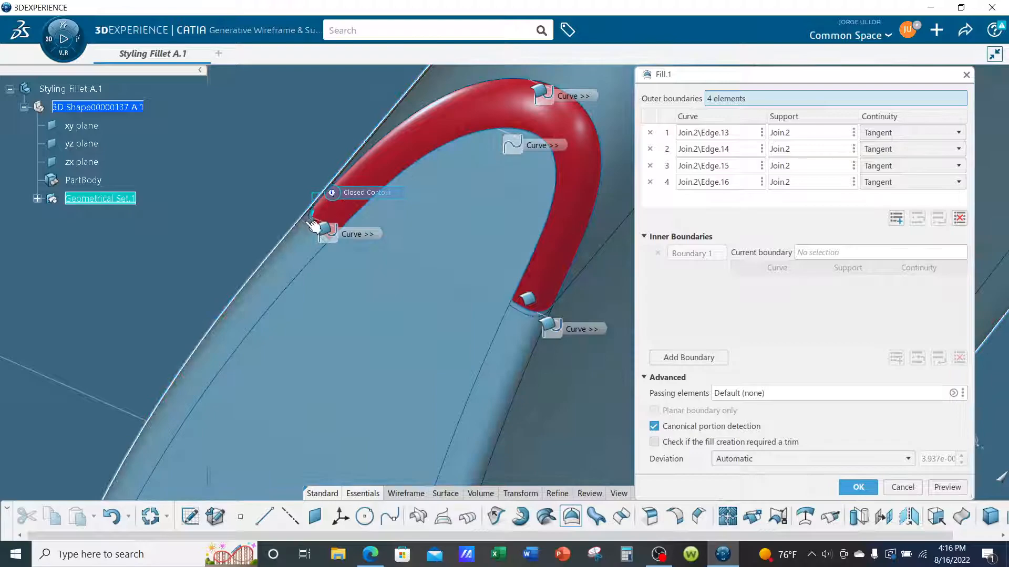
click(959, 491)
middle_drag(545, 268, 261, 210)
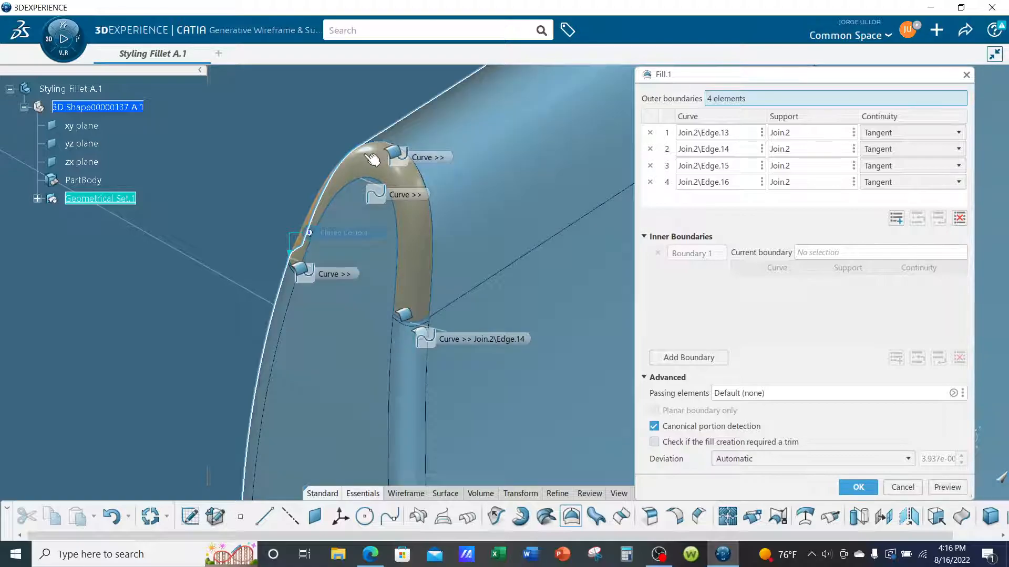
Set the continuity of all four Fill boundaries to Curvature, preview the surface and create the Fill.
click(916, 136)
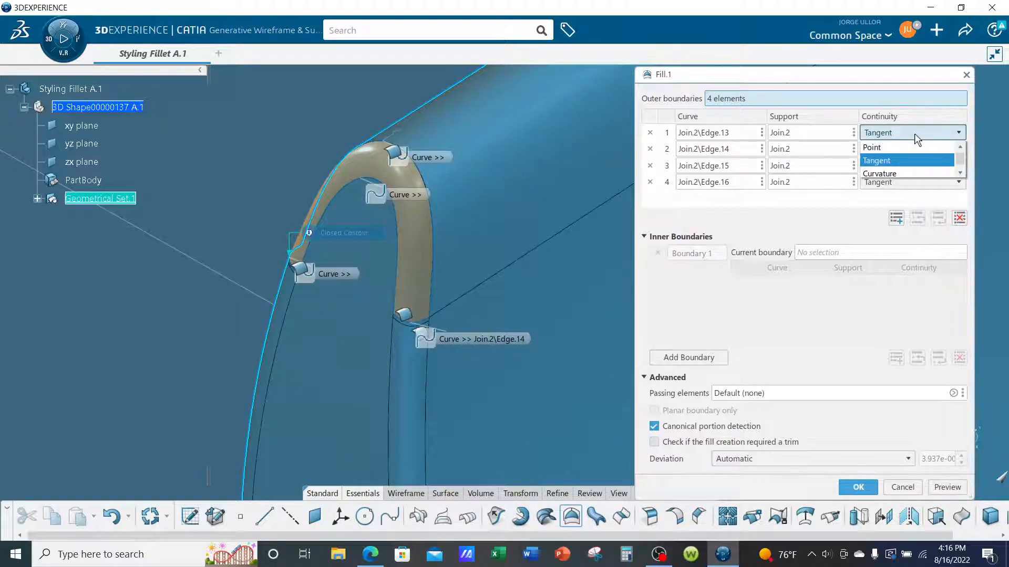
click(897, 171)
middle_drag(473, 208, 475, 218)
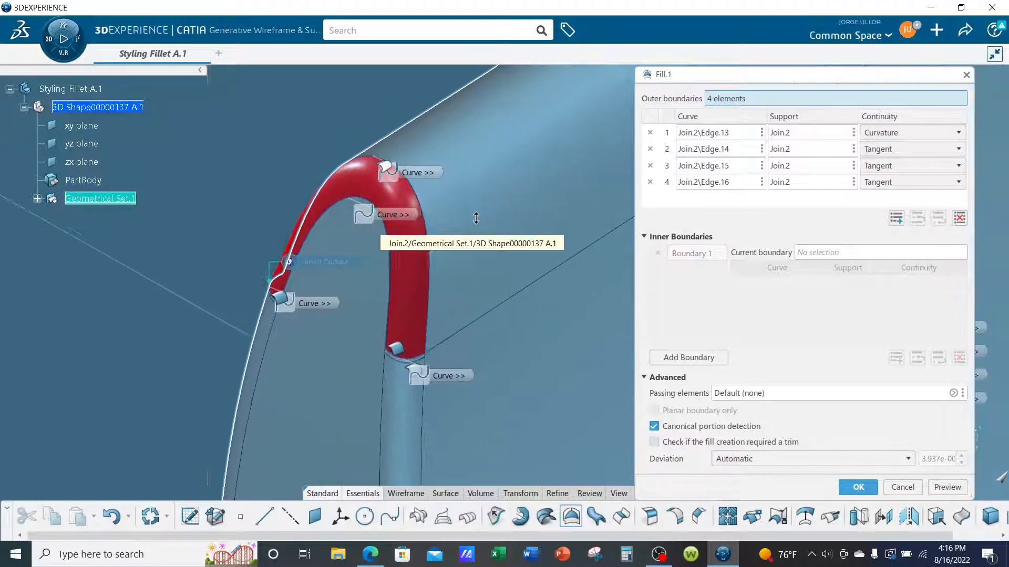
click(934, 148)
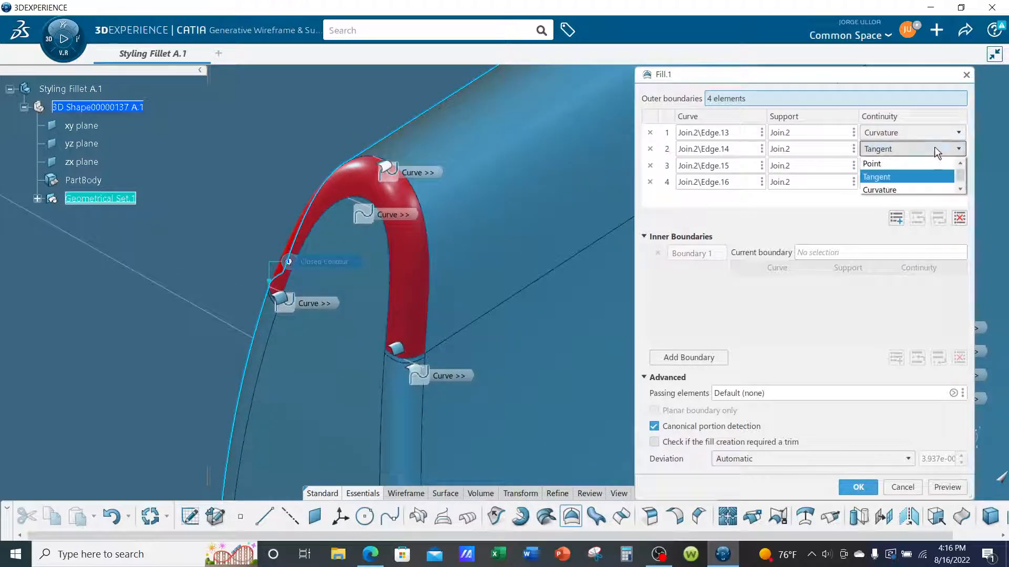
click(892, 188)
click(910, 166)
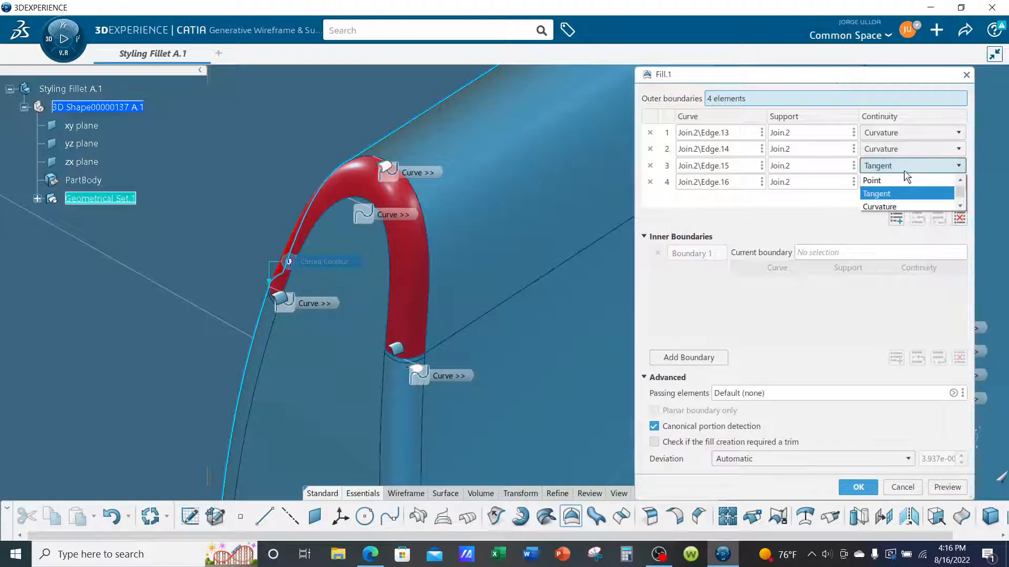
click(887, 207)
click(899, 182)
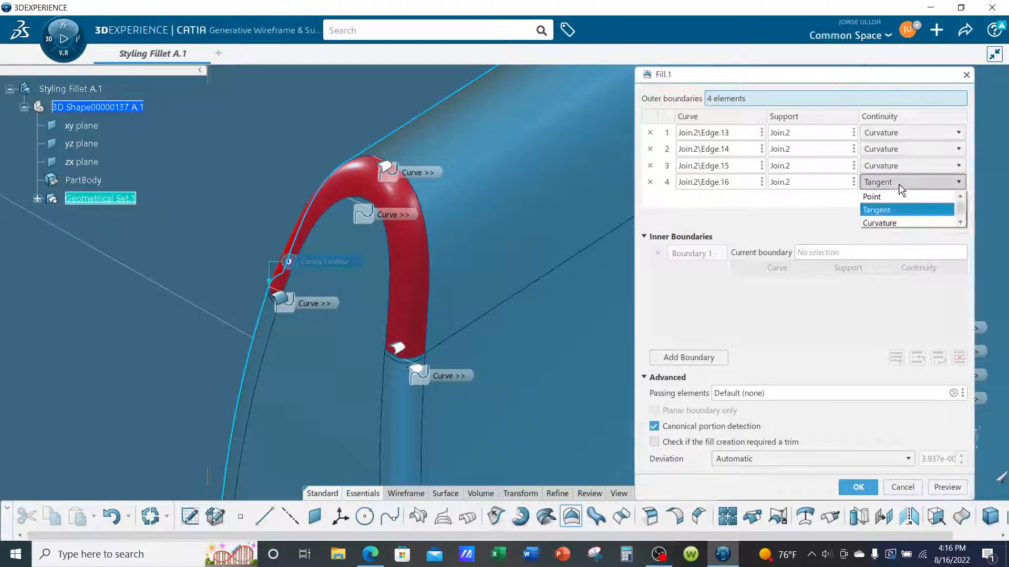
click(886, 222)
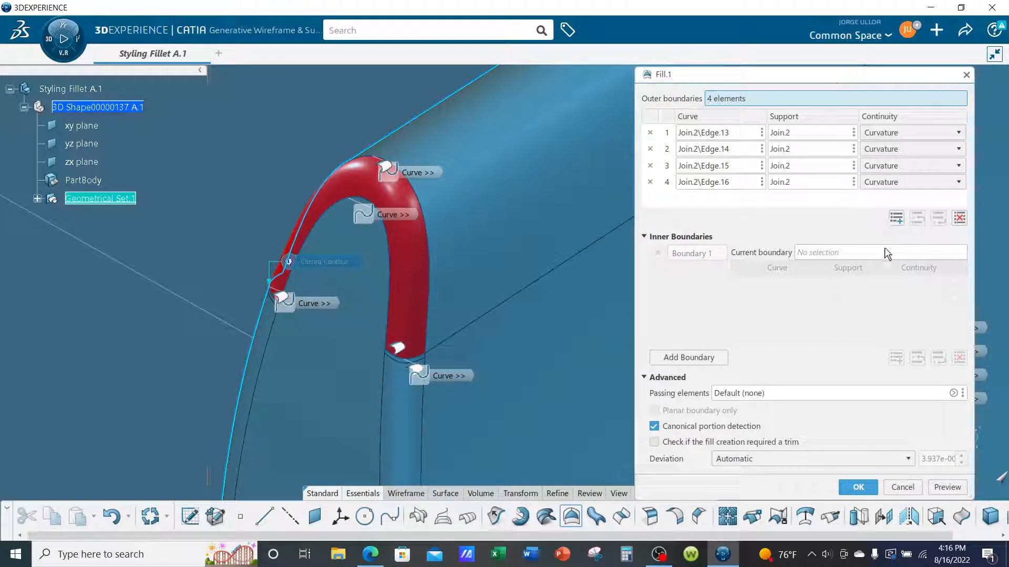
click(946, 487)
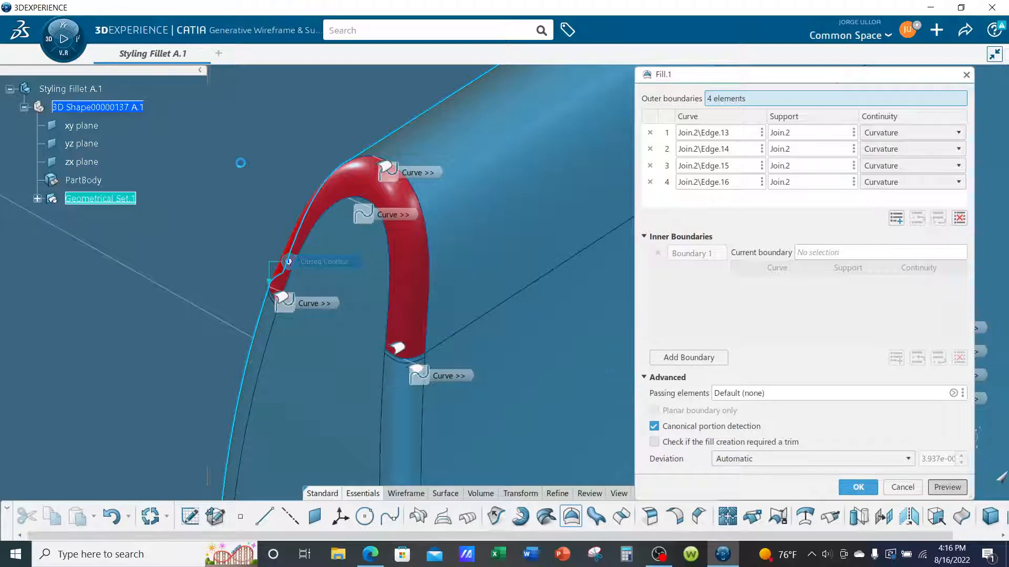
middle_drag(240, 163, 268, 158)
mouse_move(448, 275)
middle_down()
mouse_move(455, 281)
mouse_move(424, 287)
mouse_move(454, 265)
middle_up()
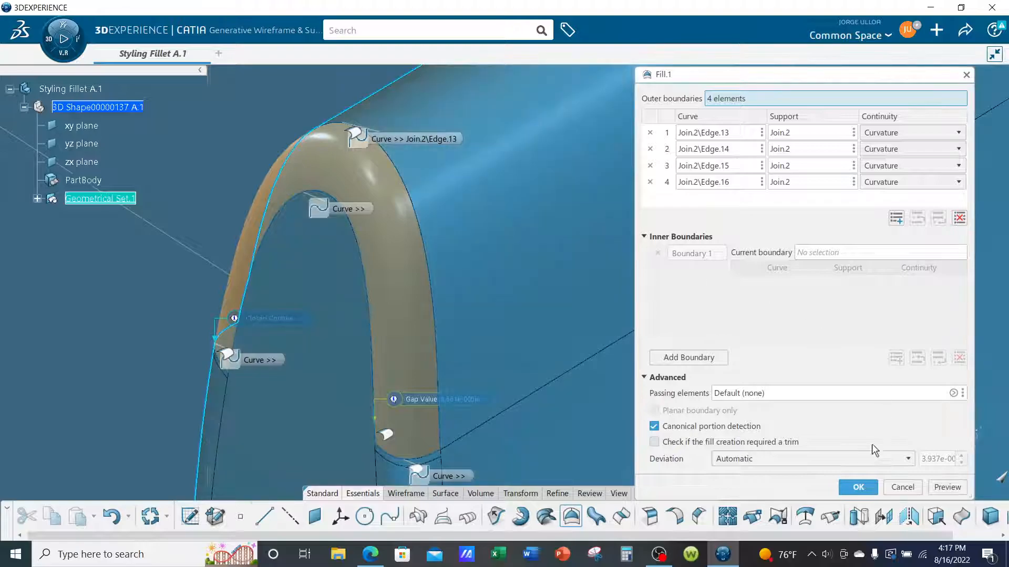
click(858, 487)
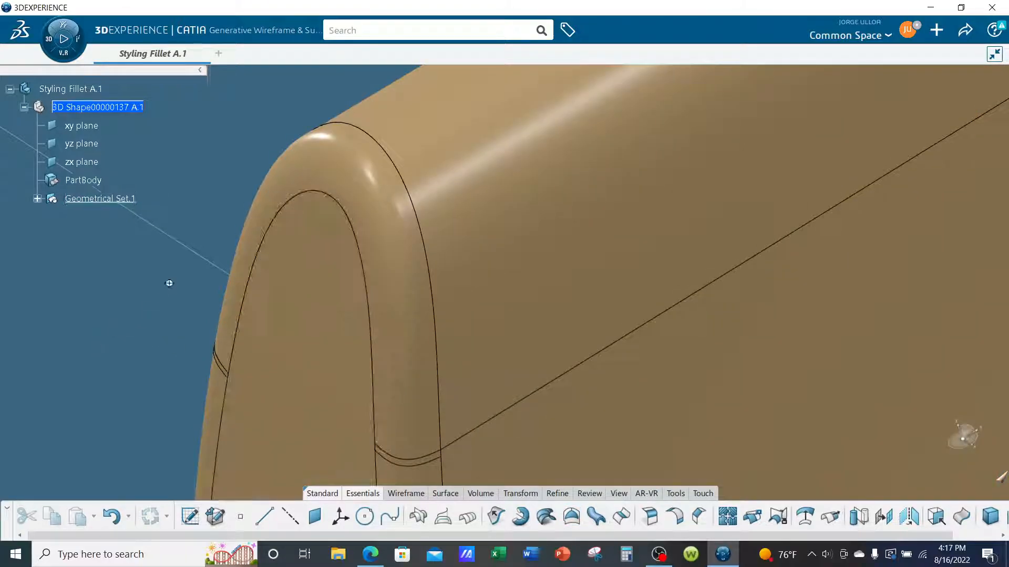
Join the main surface body Join.2 with the new corner surface Fill.1, keeping the default merging distance.
middle_drag(169, 283, 184, 367)
middle_drag(604, 396, 500, 336)
middle_drag(818, 331, 796, 387)
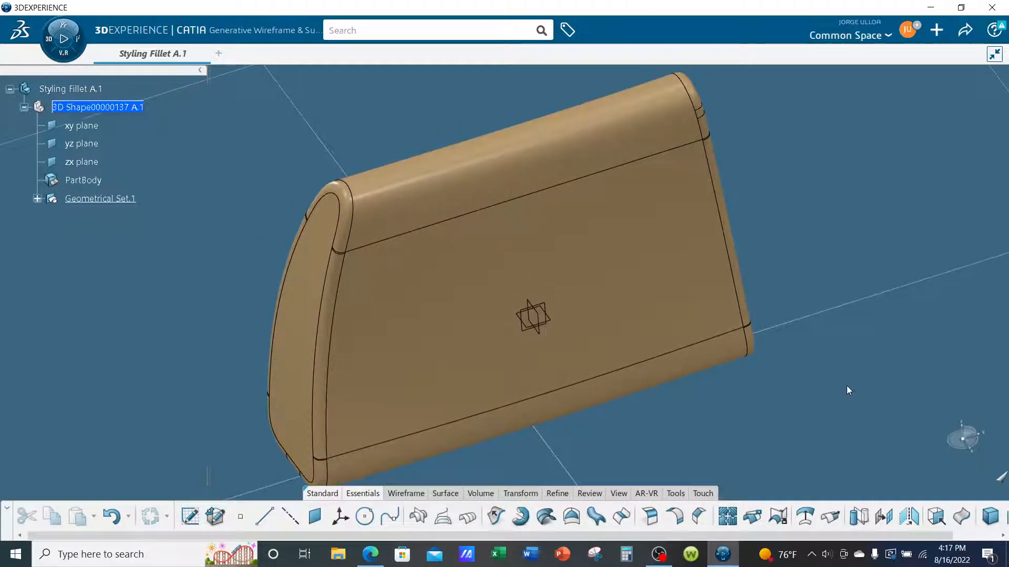
click(727, 515)
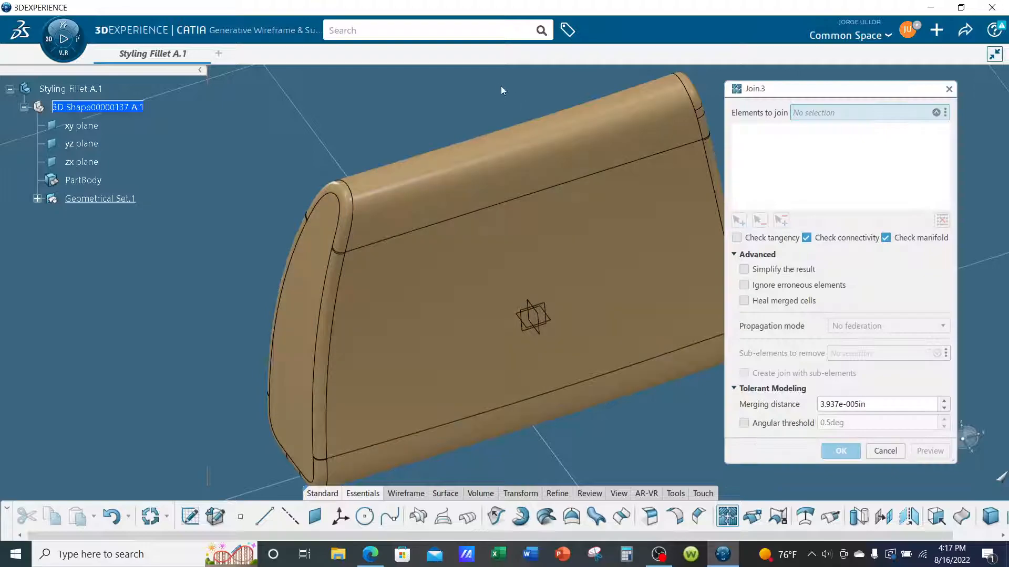
click(451, 186)
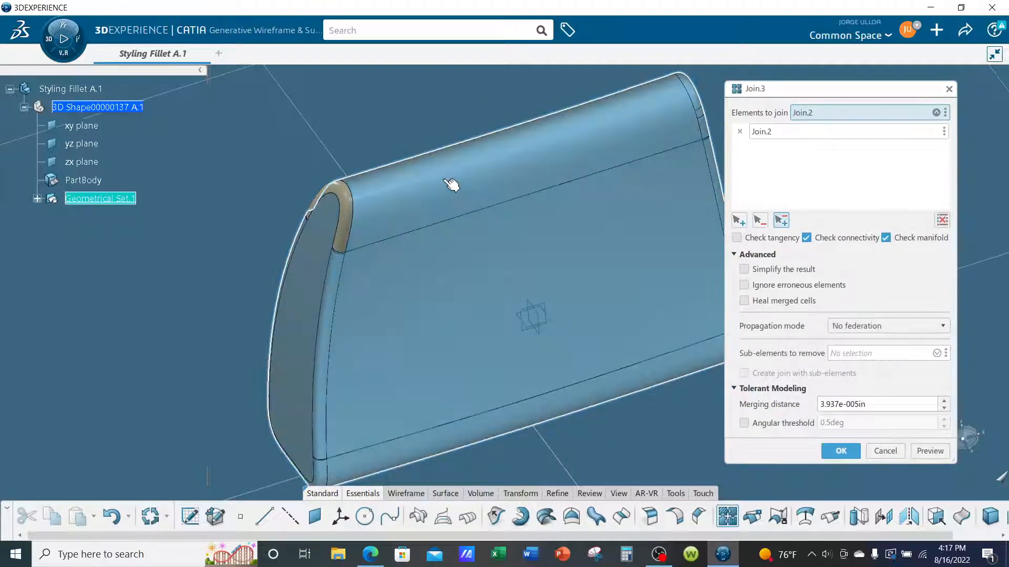
click(343, 179)
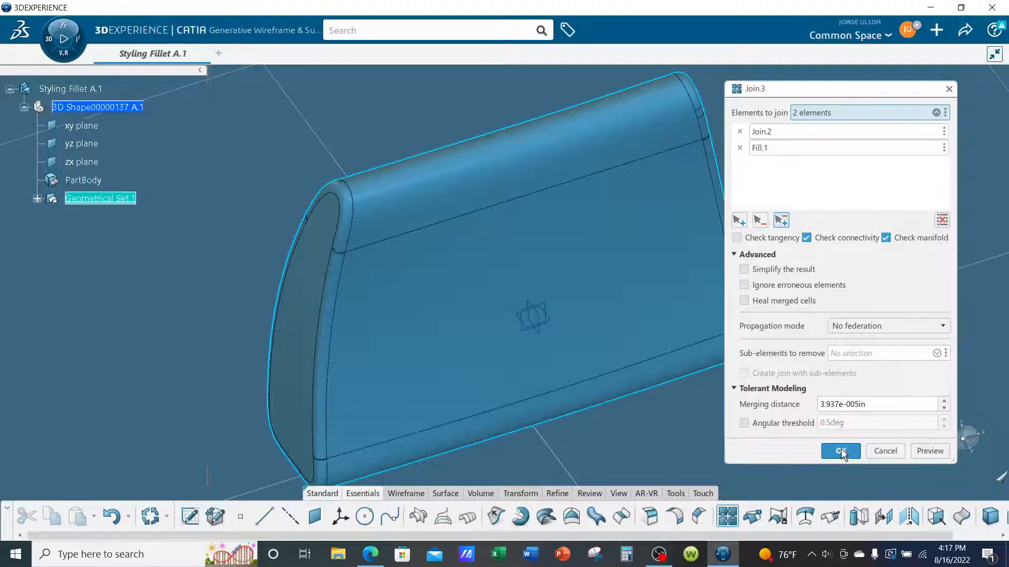
click(841, 450)
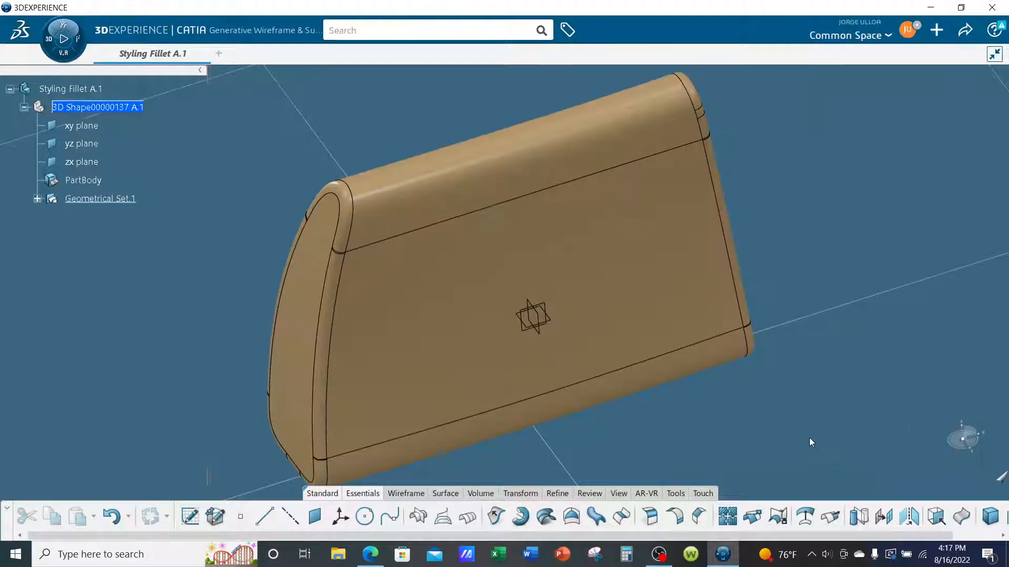
Display the model shaded without edges and examine how the filled corner blends into the adjacent surfaces.
click(614, 493)
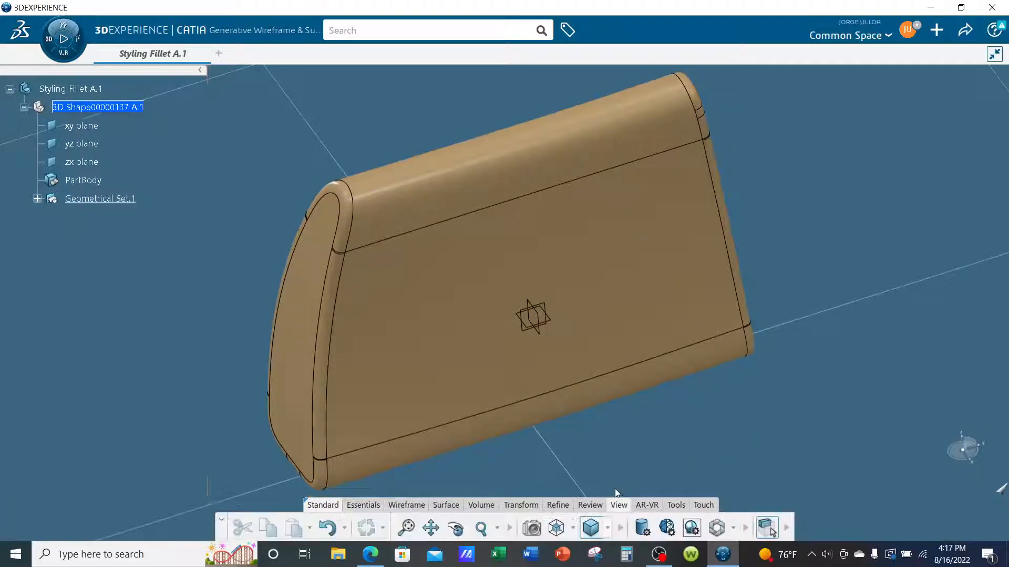
click(650, 533)
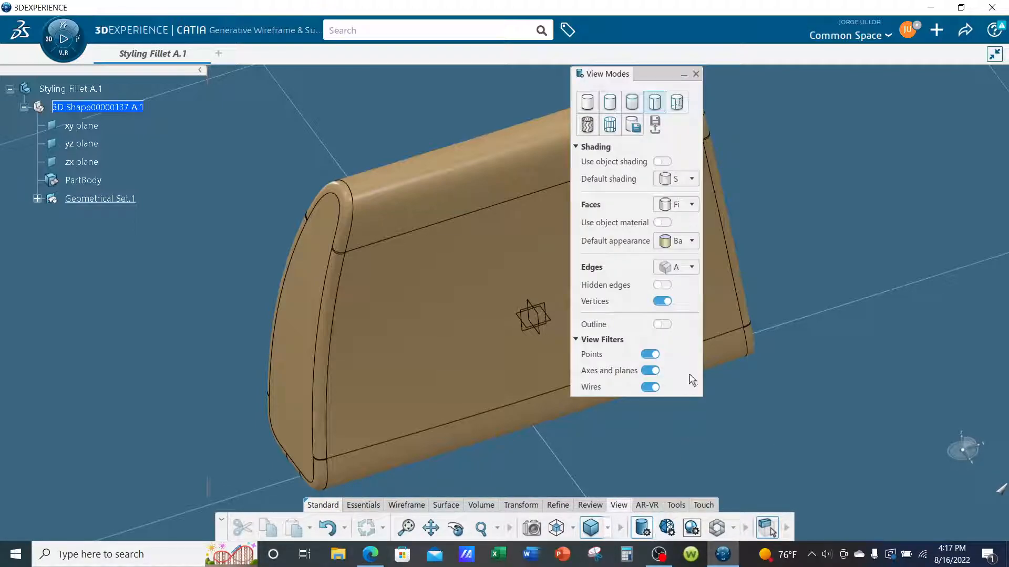
click(609, 103)
middle_drag(377, 230, 439, 198)
middle_drag(343, 207, 545, 219)
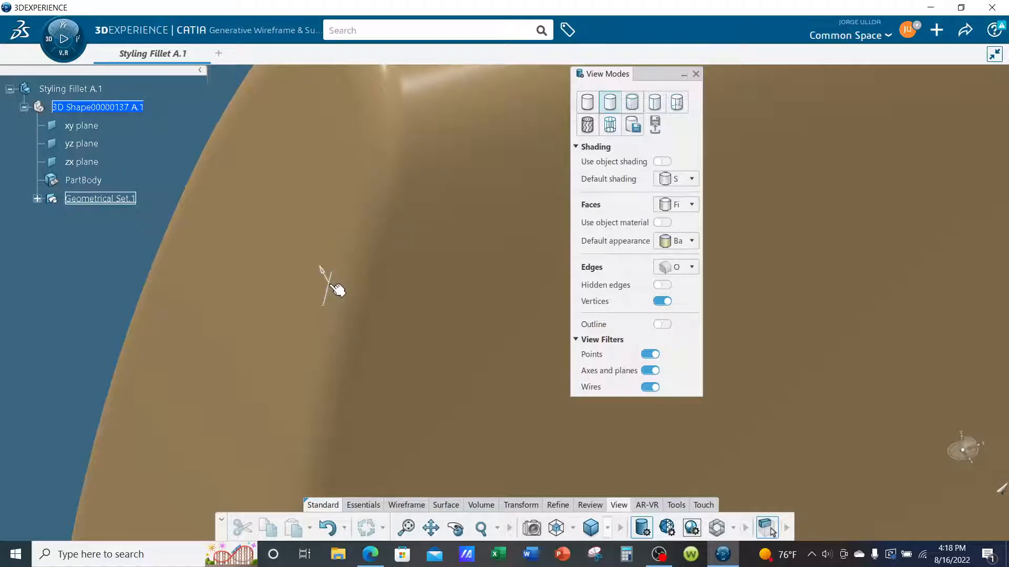
middle_drag(411, 292, 419, 327)
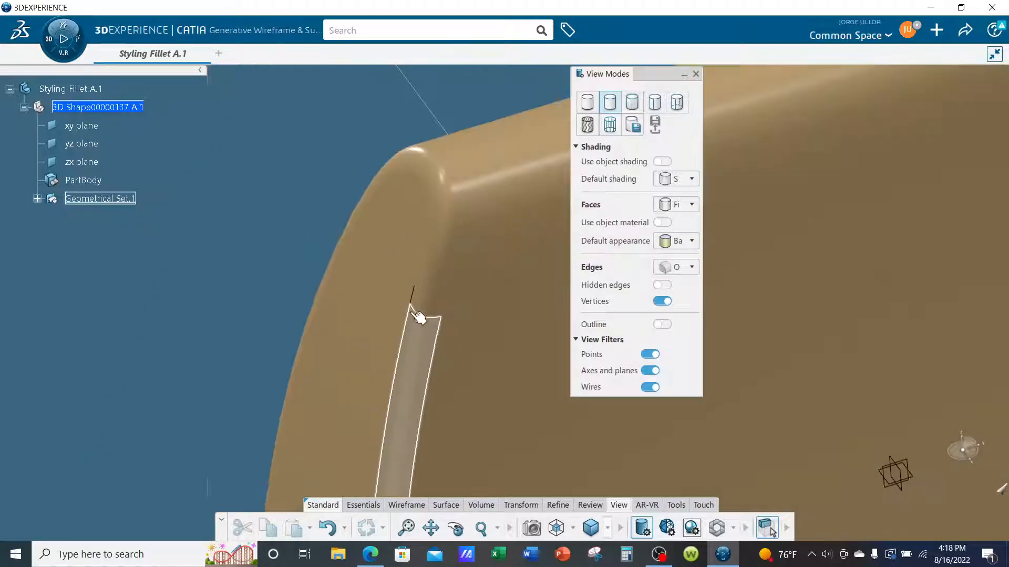
middle_drag(305, 253, 420, 277)
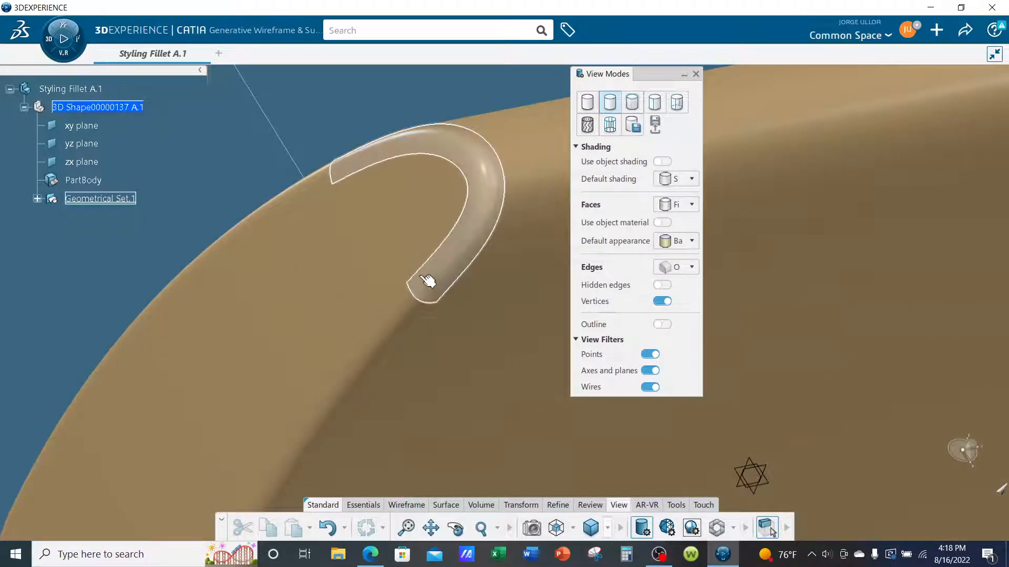
Close the view mode settings and inspect the filled corner's transition into the side and long edge fillets up close.
middle_drag(507, 281, 374, 220)
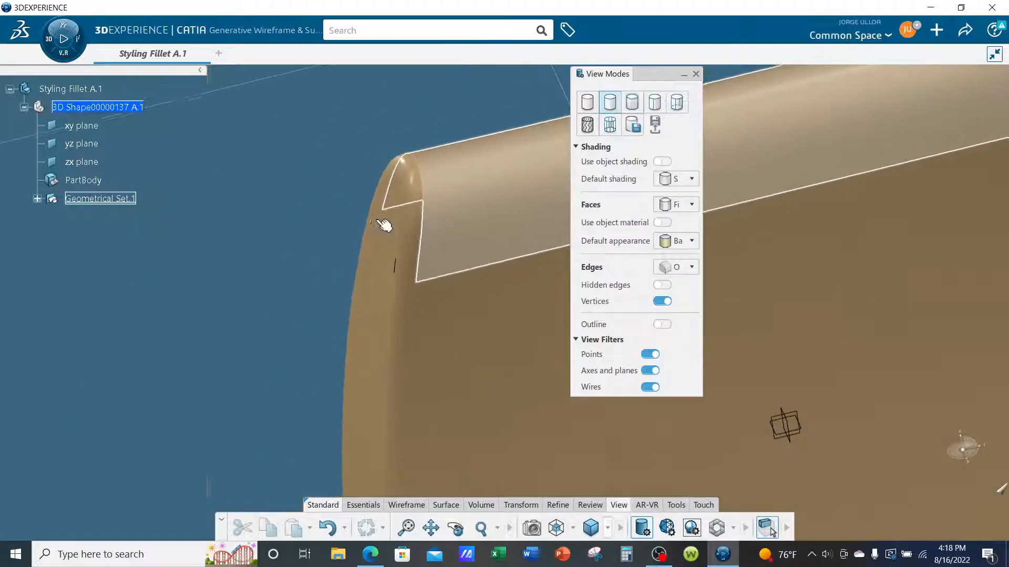
click(695, 75)
scroll(480, 340, up, 5)
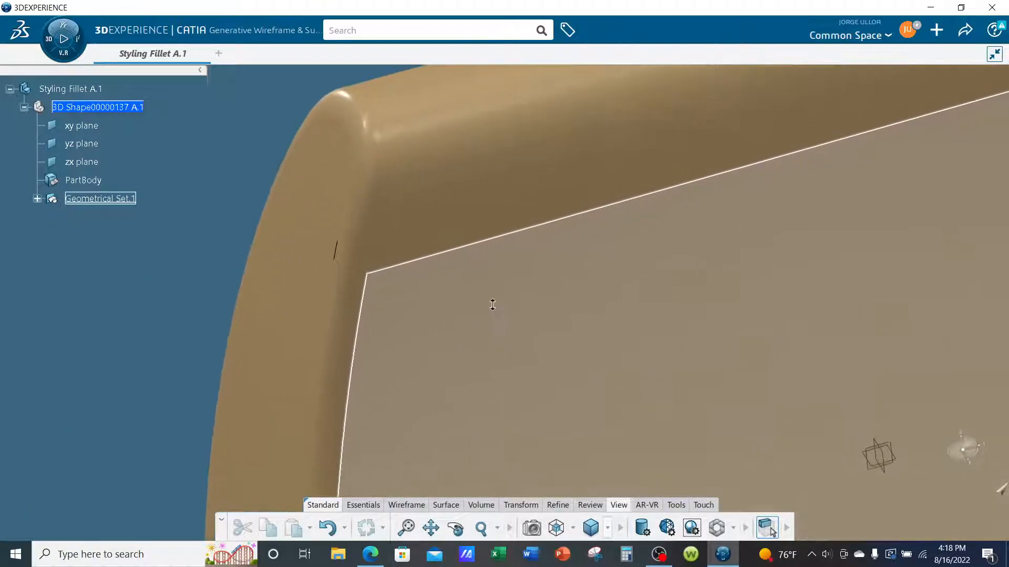
middle_drag(513, 293, 192, 297)
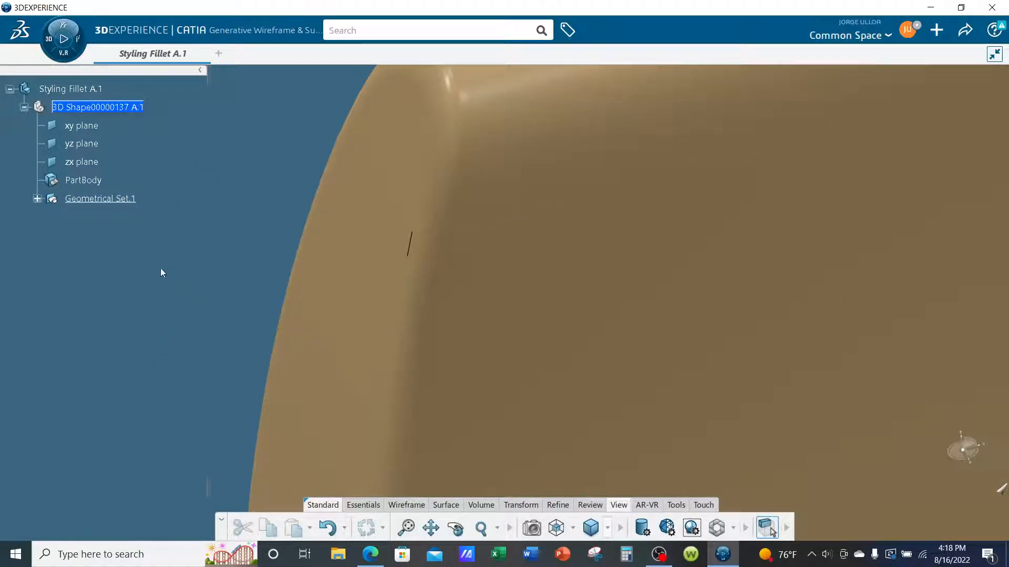
Delete Join.3 from Geometrical Set.1 so that Join.2 and Fill.1 are separate surfaces again.
click(38, 199)
scroll(150, 285, down, 10)
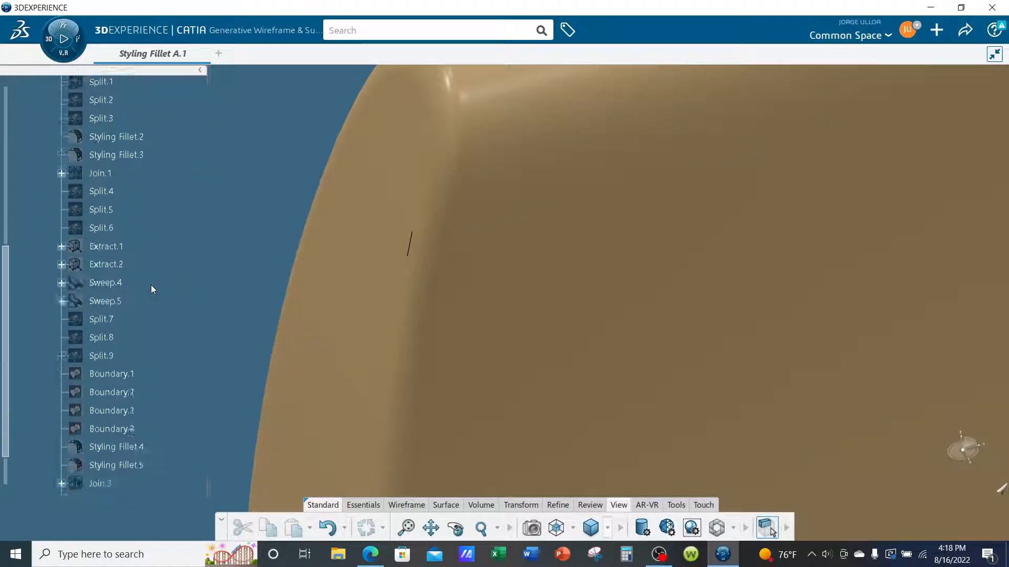
middle_drag(164, 317, 142, 316)
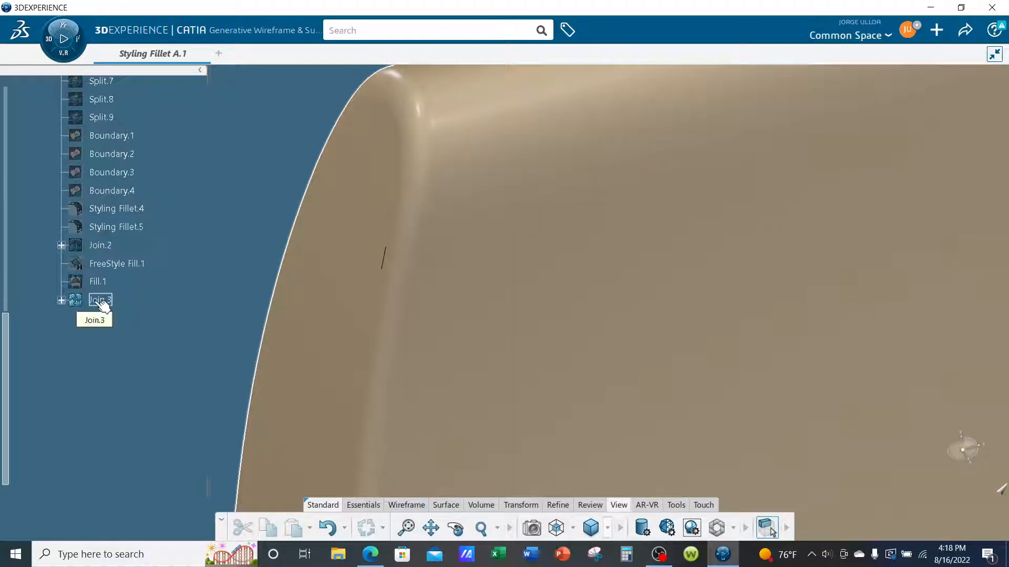
right_click(100, 303)
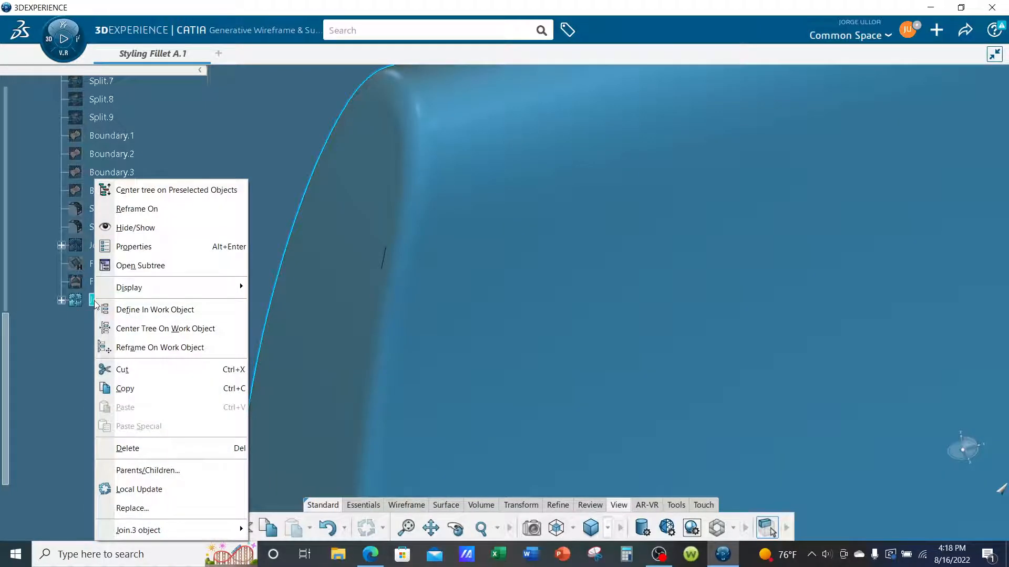
click(135, 450)
click(935, 518)
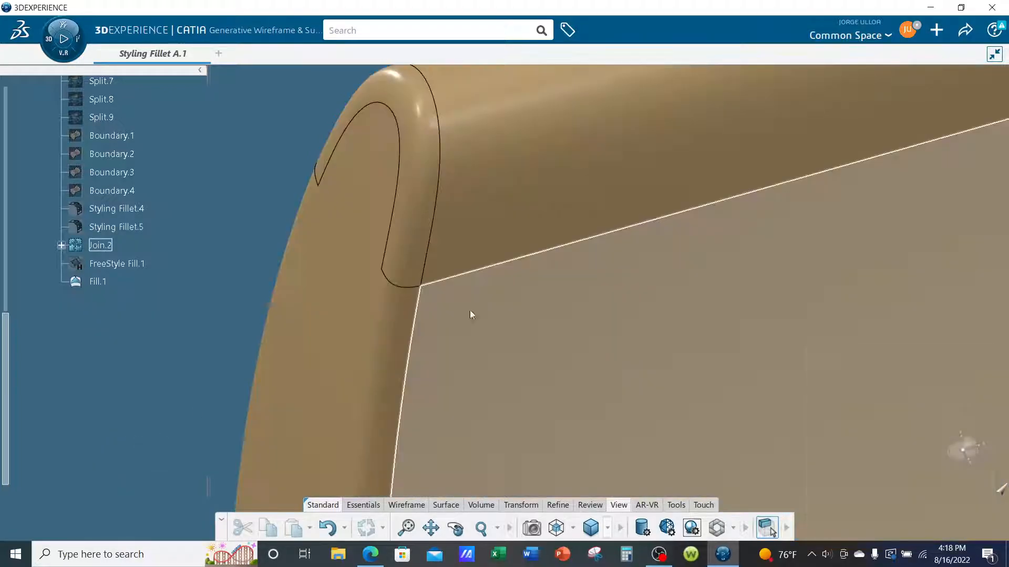
Set the fill color of the corner surface Fill.1 to blue in its graphic properties.
right_click(100, 284)
click(140, 248)
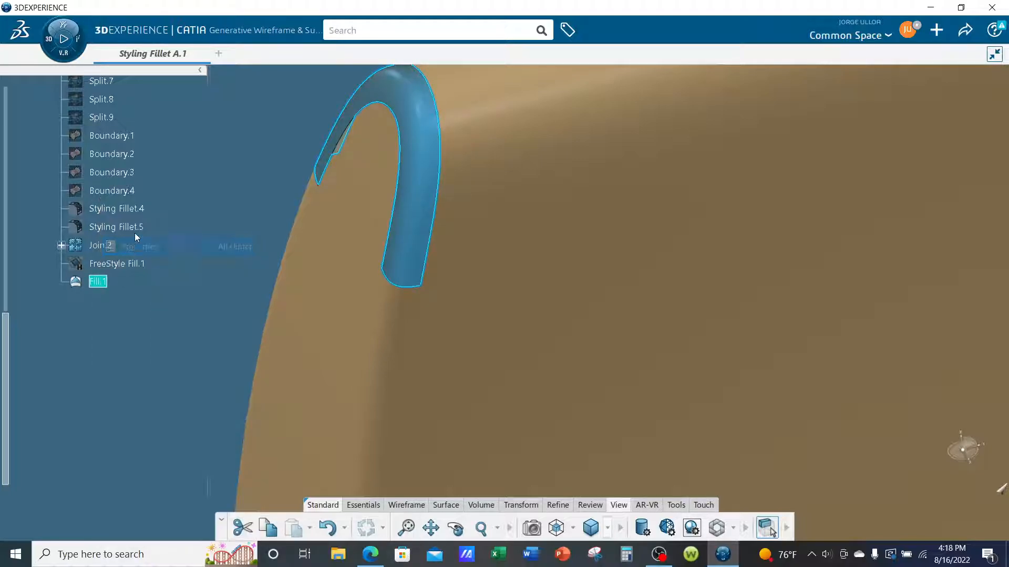
click(709, 136)
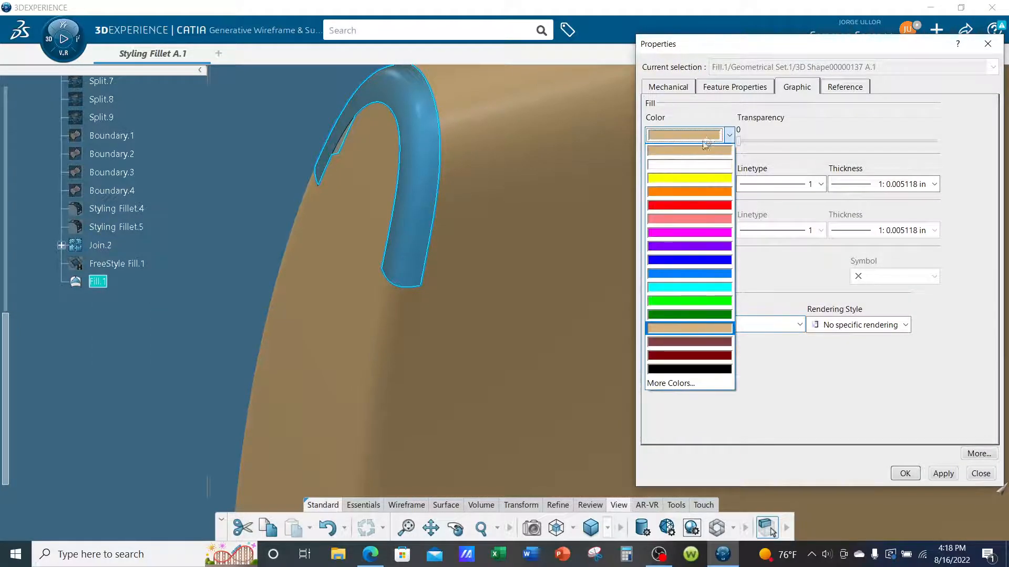
click(700, 290)
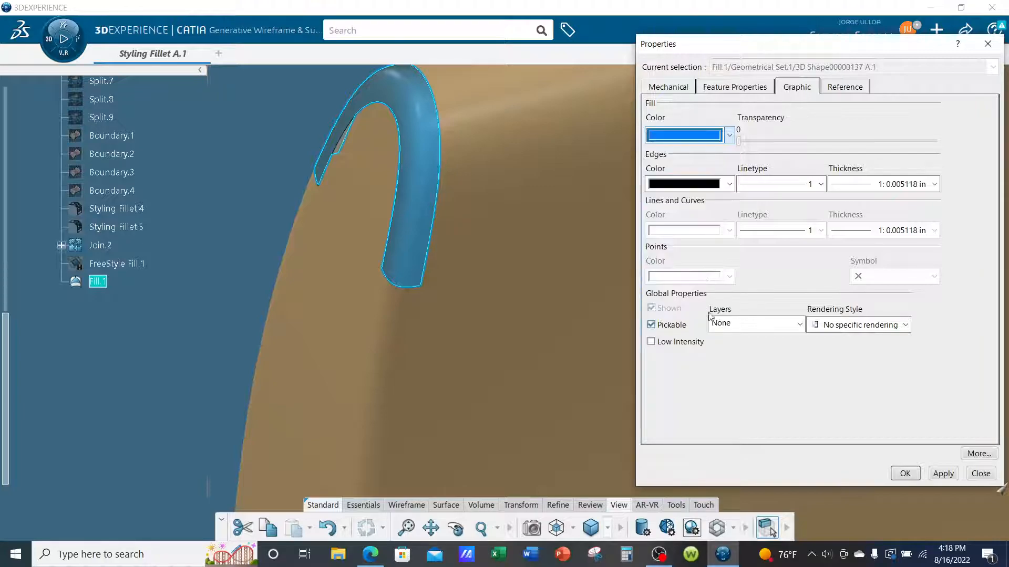
click(905, 474)
click(196, 253)
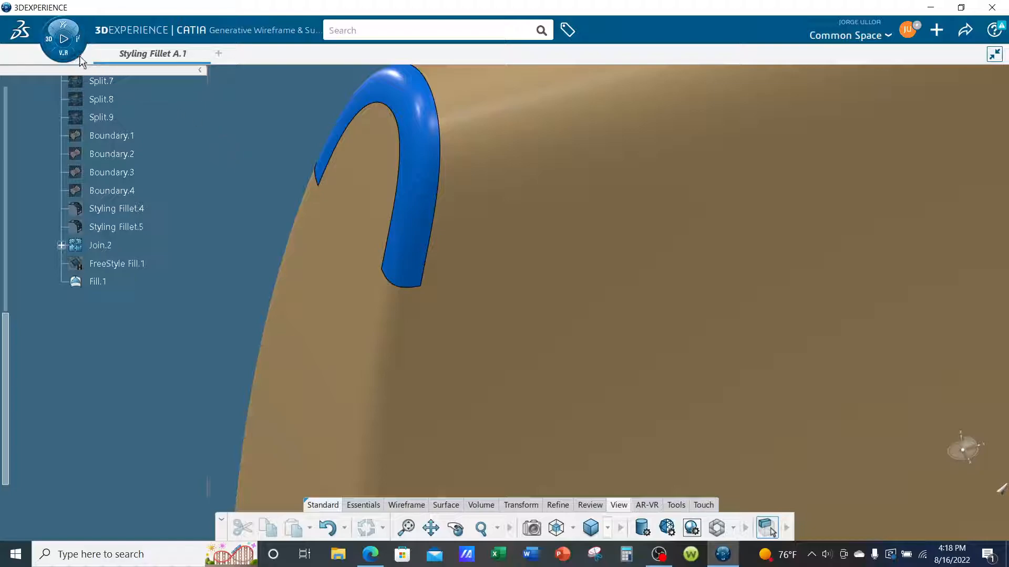
Switch from Generative Wireframe & Surface to the FreeStyle Shape Design app.
click(63, 38)
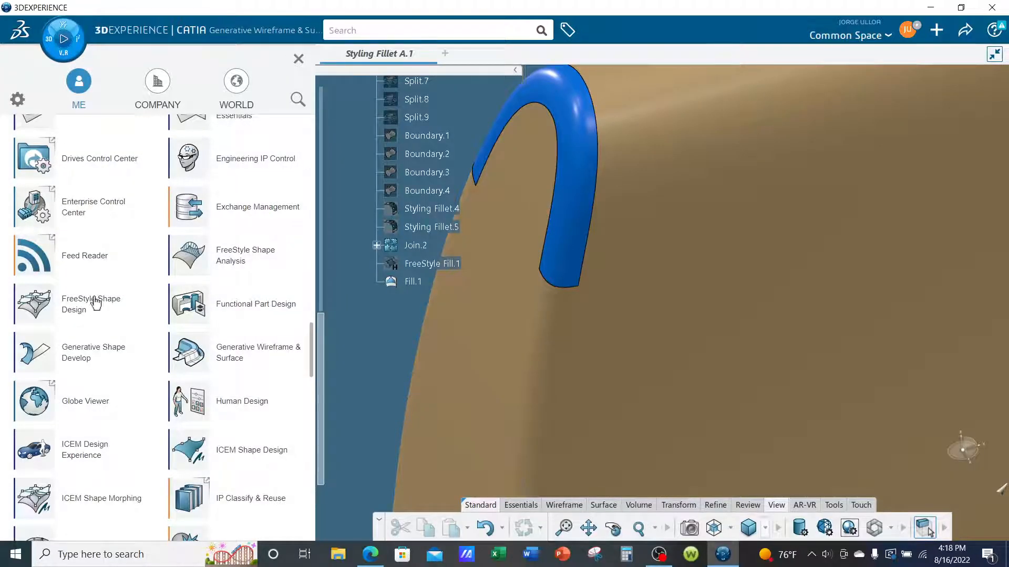
click(95, 303)
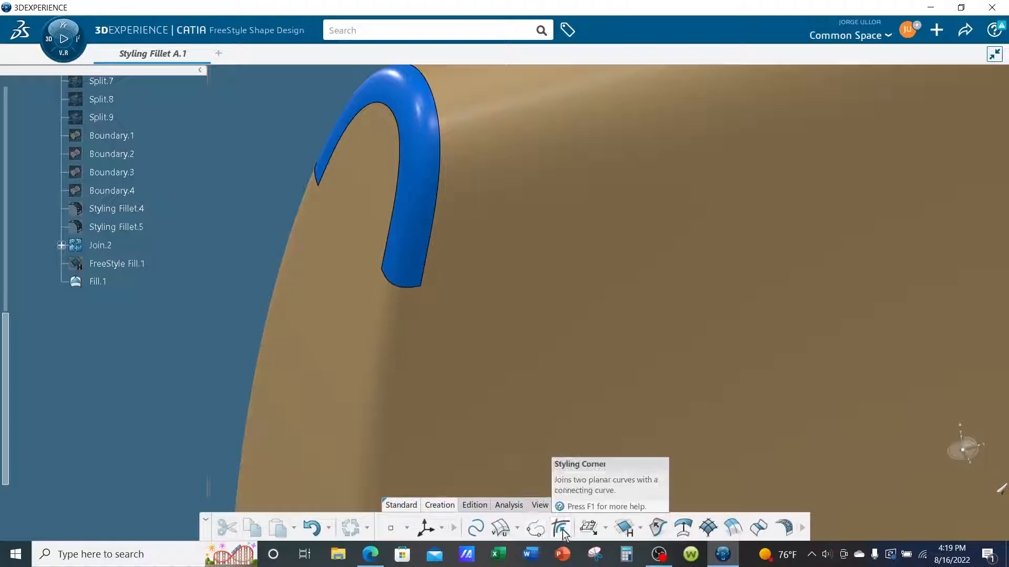
click(606, 529)
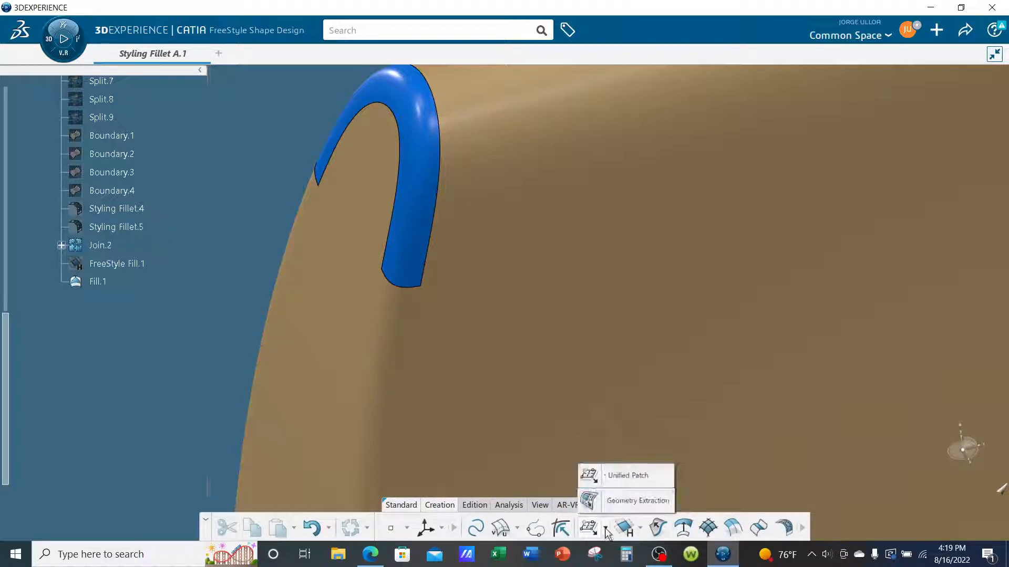
click(517, 526)
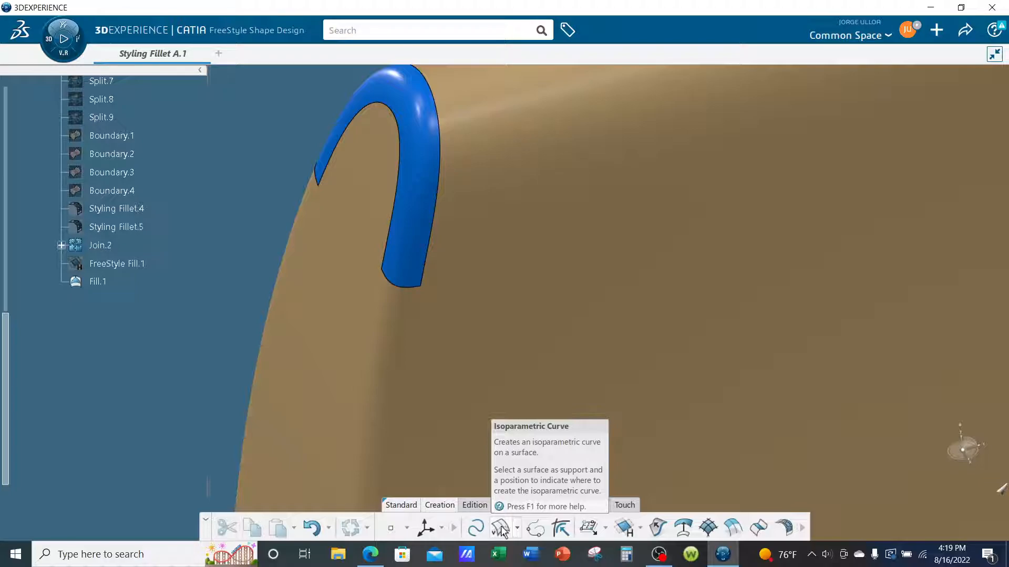
Start an isoparametric curve with Fill.1 as support and place its point on the lower part of the front leg.
click(501, 529)
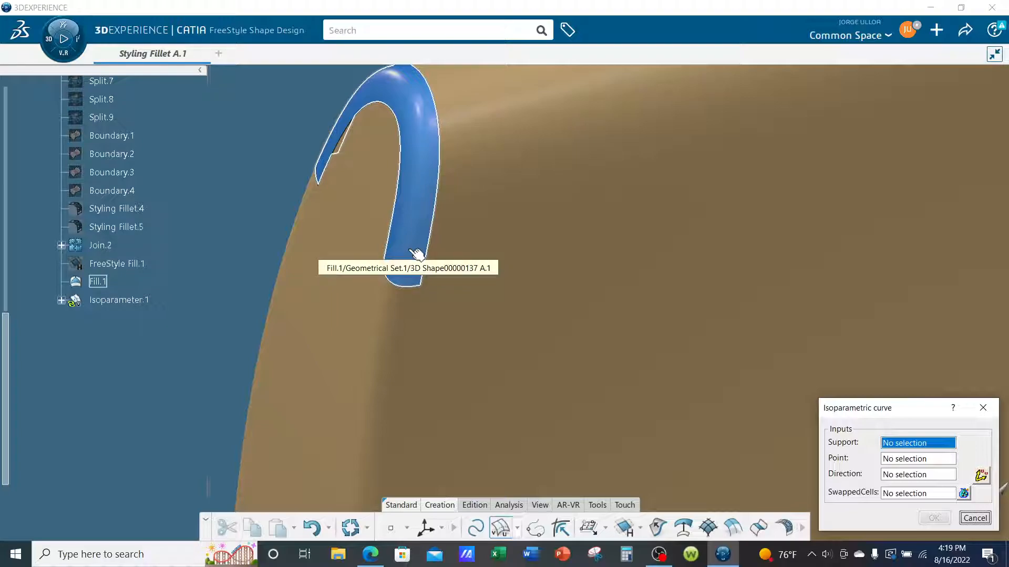
click(417, 254)
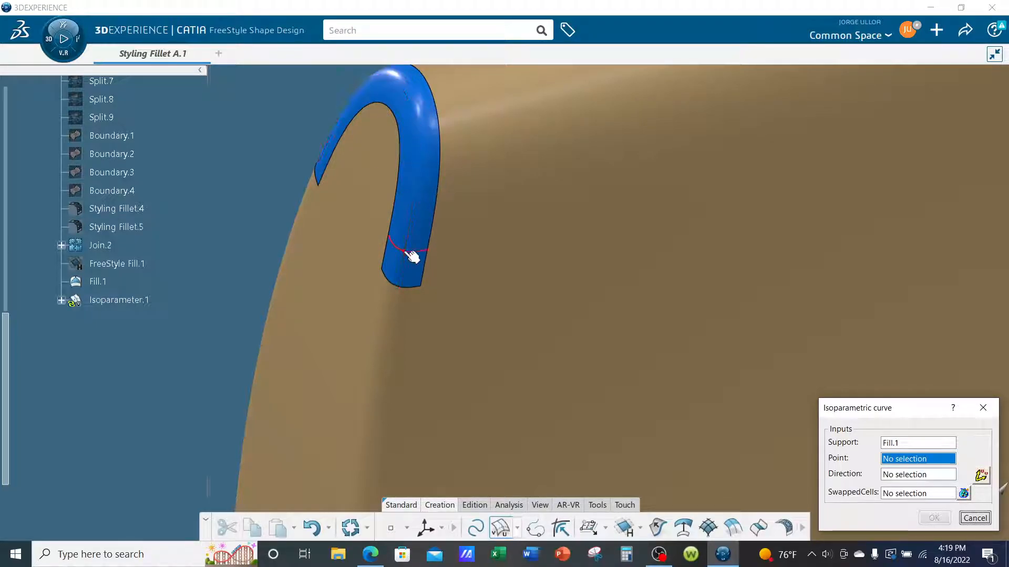
scroll(412, 254, up, 6)
scroll(428, 221, down, 5)
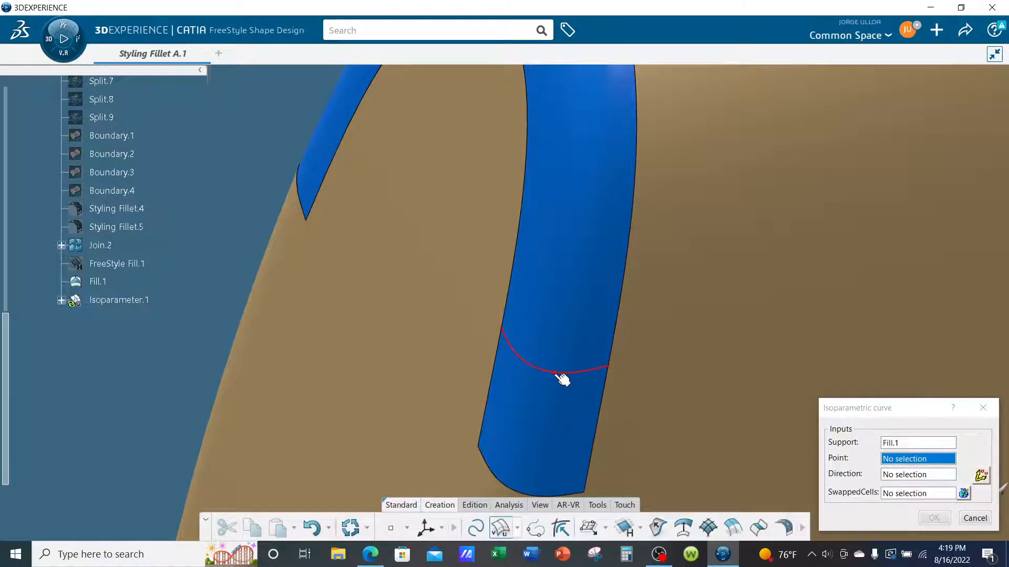
click(552, 391)
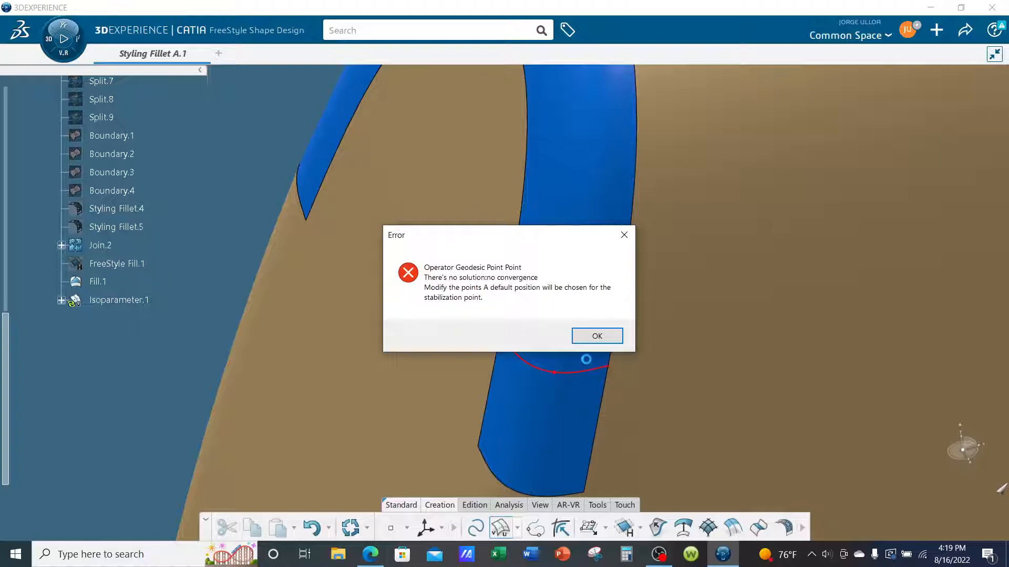
click(597, 336)
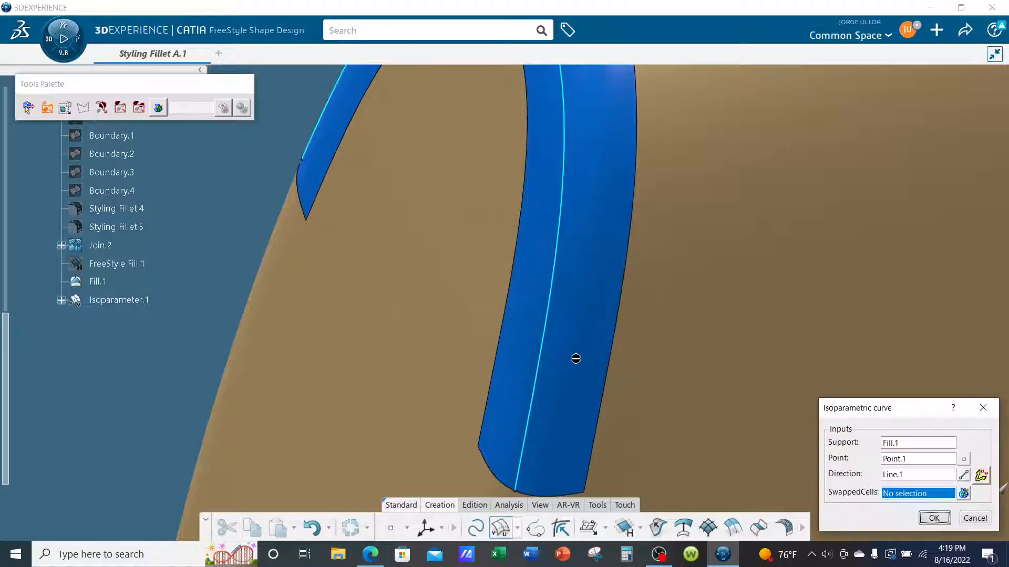
Reposition the isoparametric curve so it crosses the width of Fill.1 partway down the front leg, and create it.
middle_drag(537, 363, 460, 227)
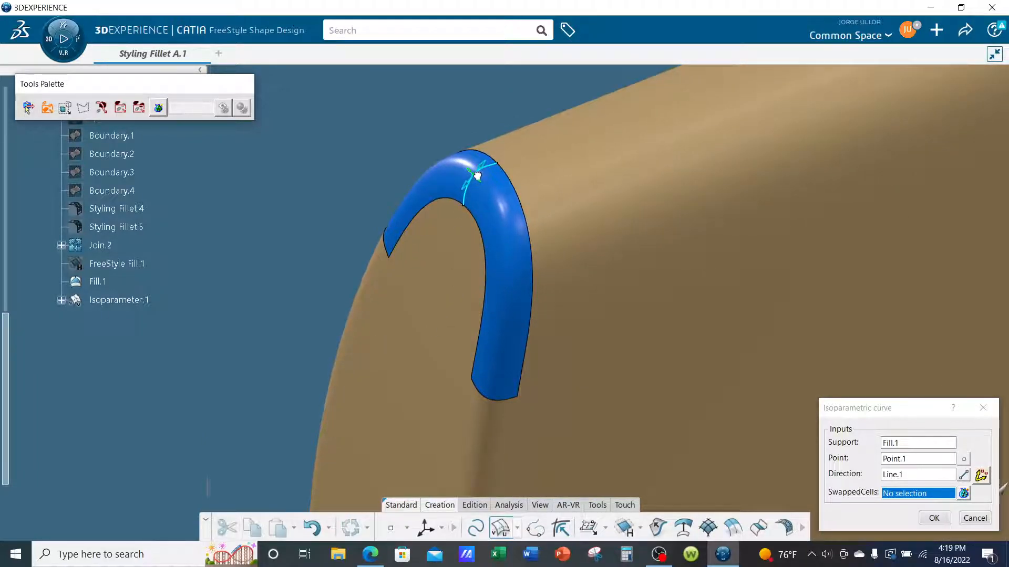
click(477, 176)
drag(482, 186, 509, 313)
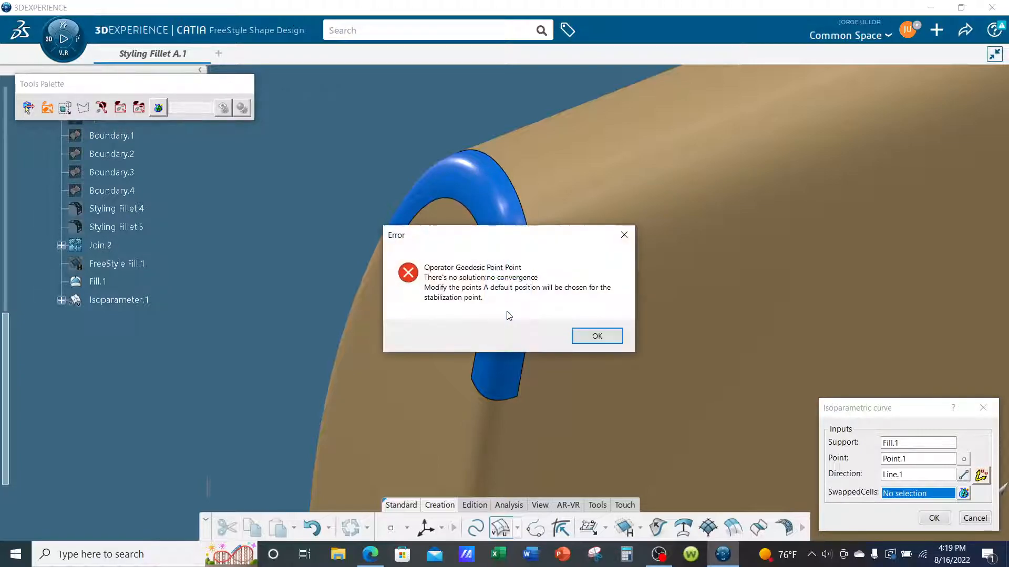
click(580, 342)
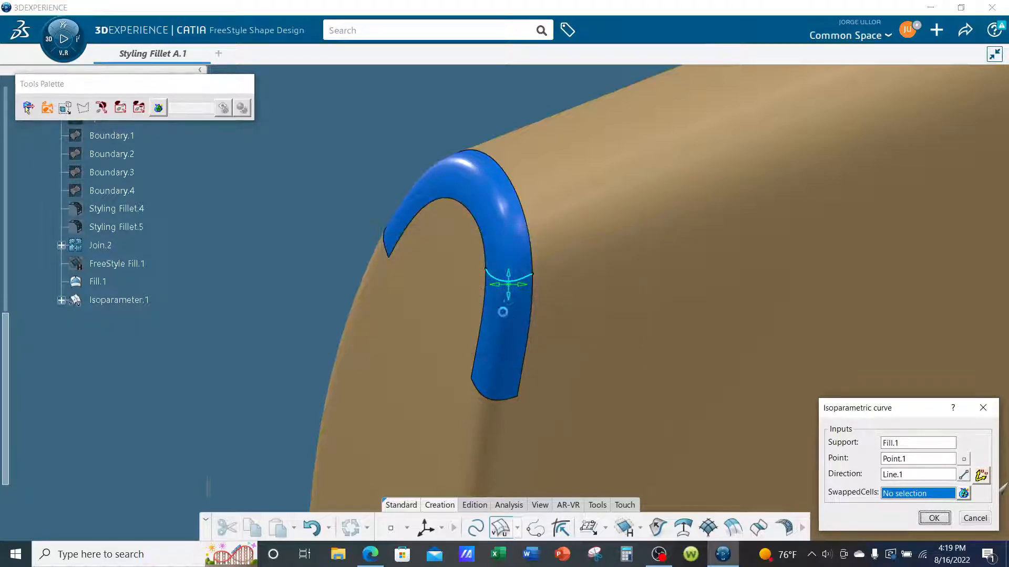
click(511, 265)
click(591, 336)
click(512, 281)
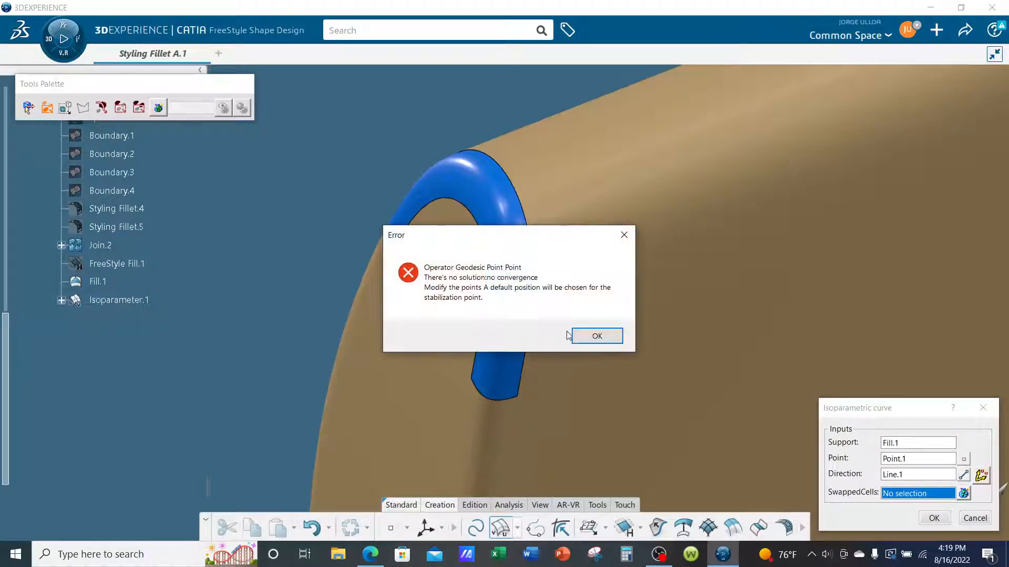
click(592, 335)
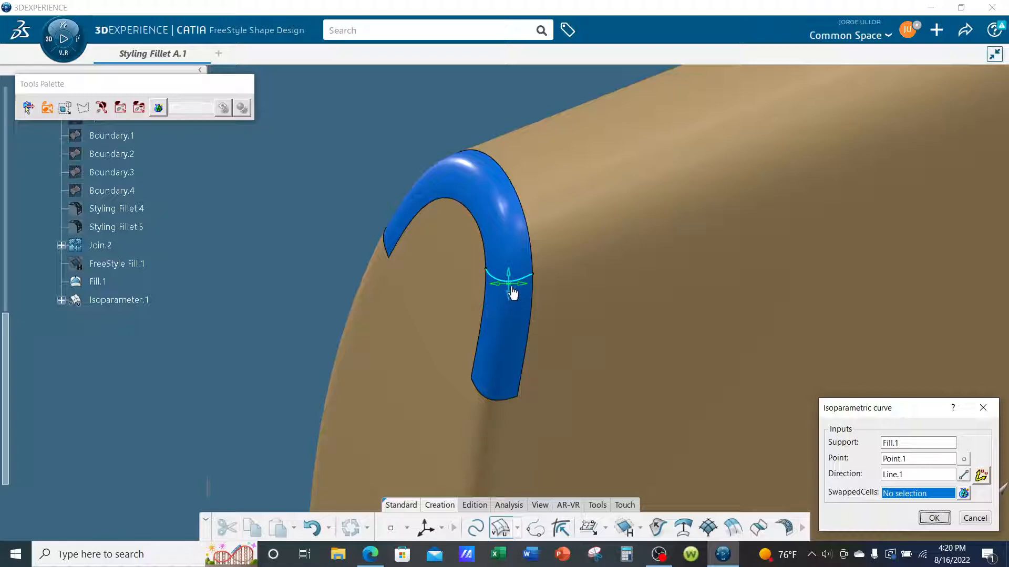
click(925, 517)
Check Isoparameter.1 on the blue corner surface, reopen it for editing and fine-tune its crossing position on the front leg.
click(121, 300)
scroll(631, 401, up, 4)
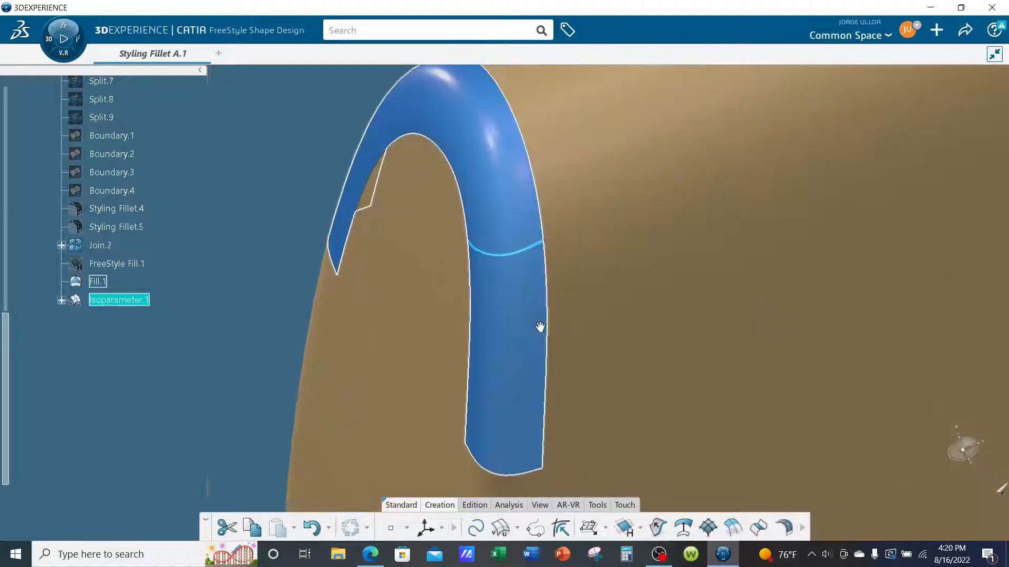
mouse_move(540, 326)
middle_down()
mouse_move(654, 314)
mouse_move(703, 270)
mouse_move(537, 312)
middle_up()
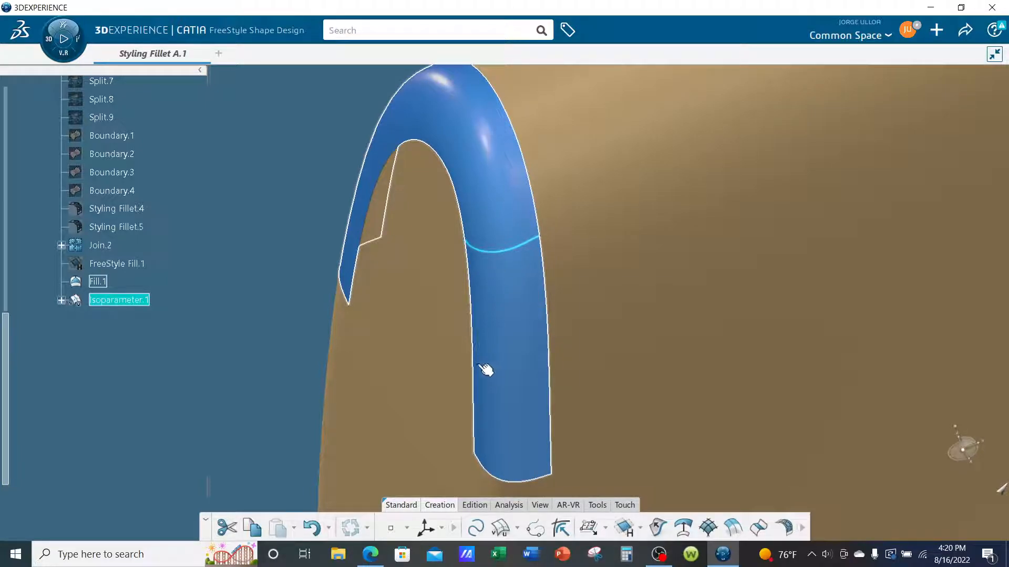
middle_drag(492, 419, 536, 452)
click(228, 259)
double_click(509, 265)
drag(505, 276, 509, 276)
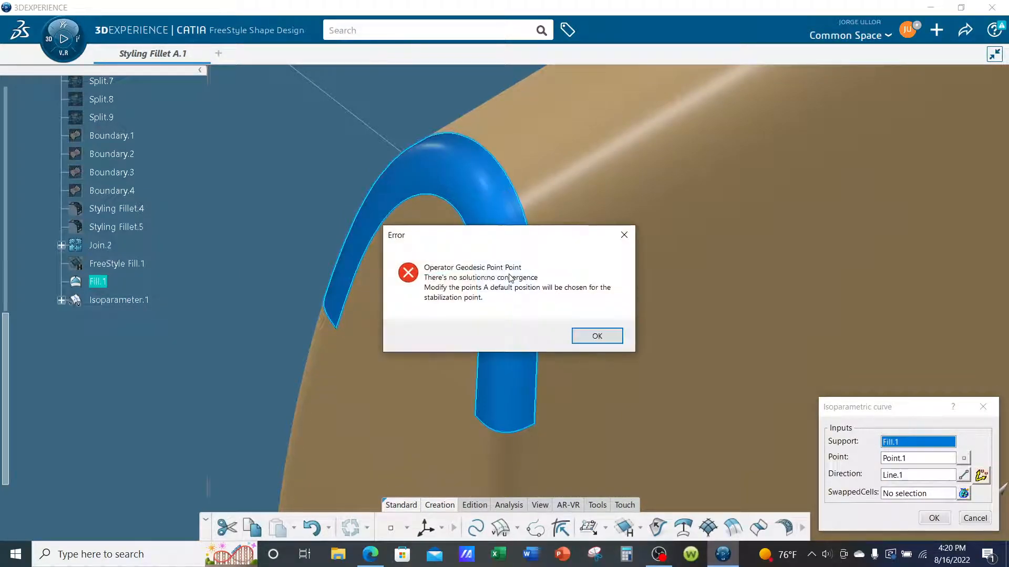
click(596, 338)
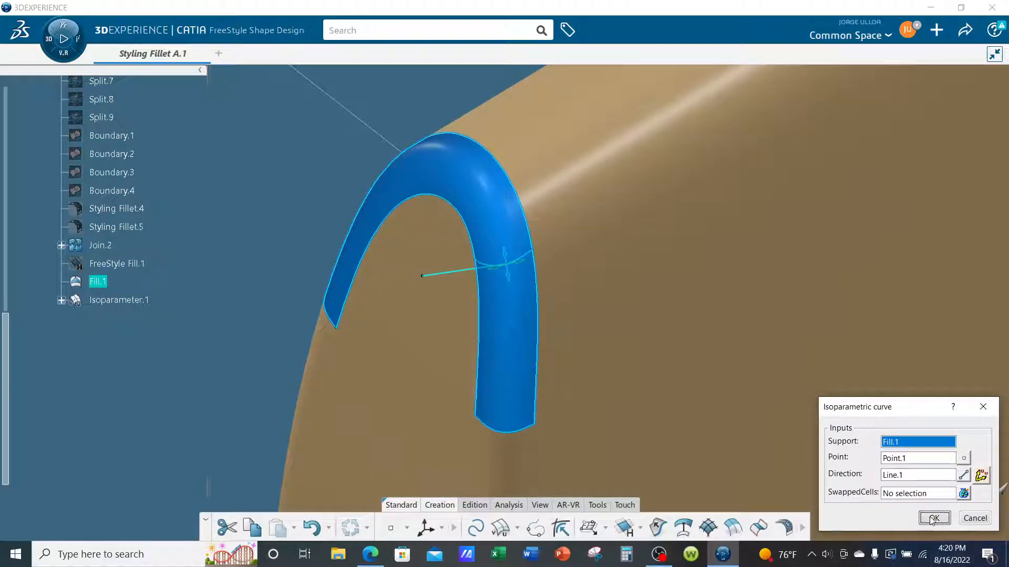
click(932, 521)
mouse_move(495, 376)
middle_down()
mouse_move(491, 327)
mouse_move(490, 364)
middle_up()
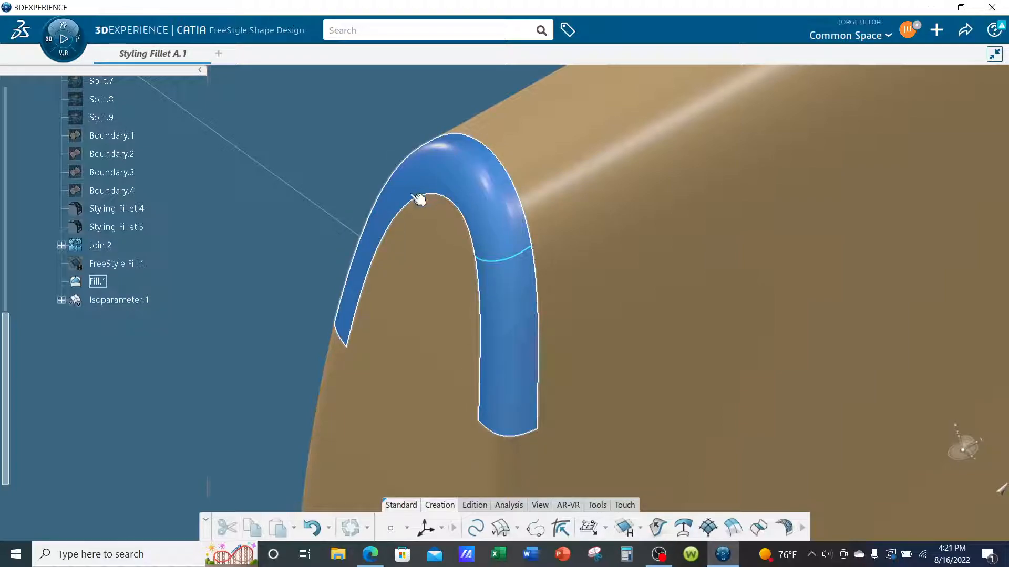
middle_drag(236, 254, 448, 326)
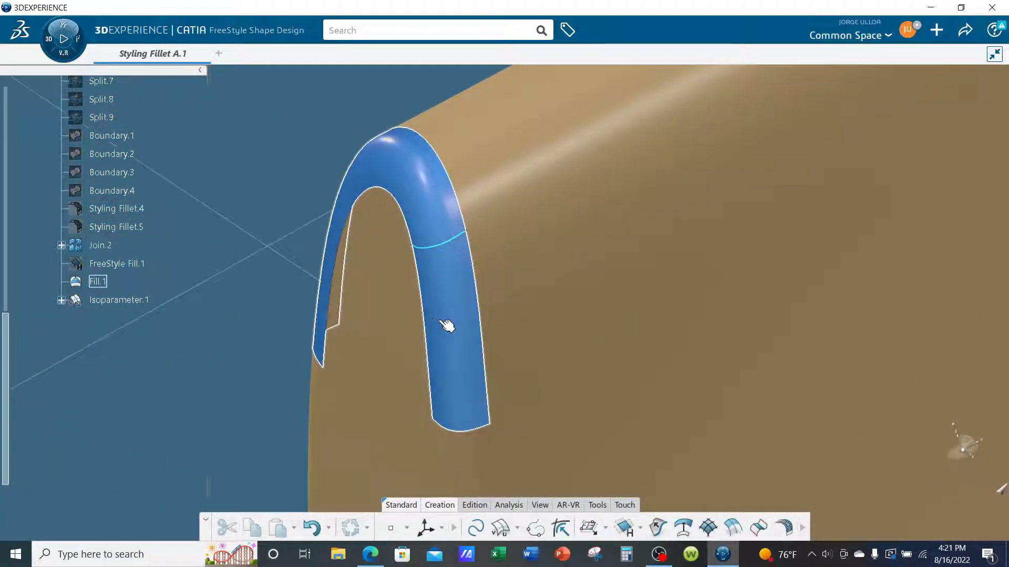
click(441, 217)
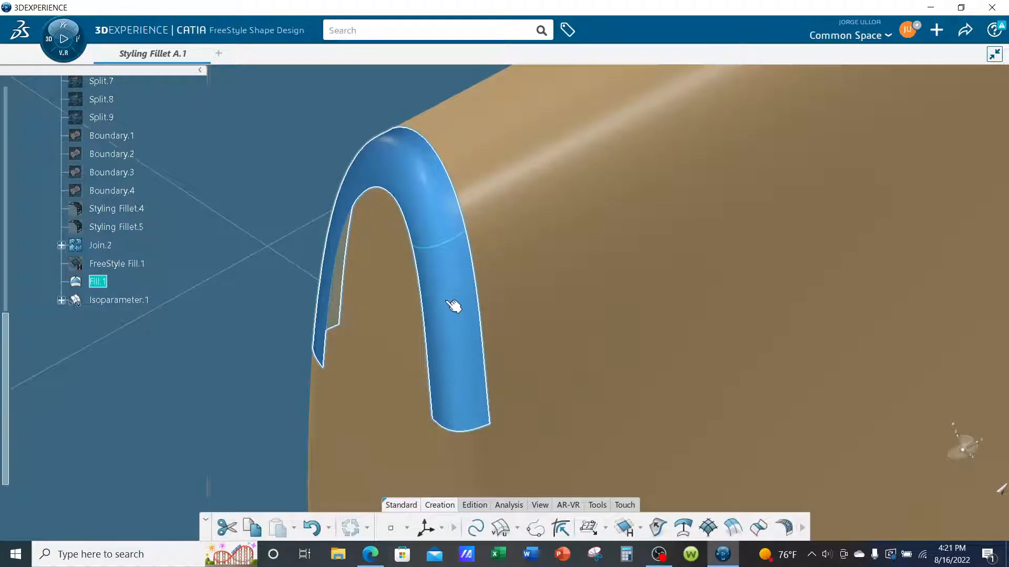
click(232, 232)
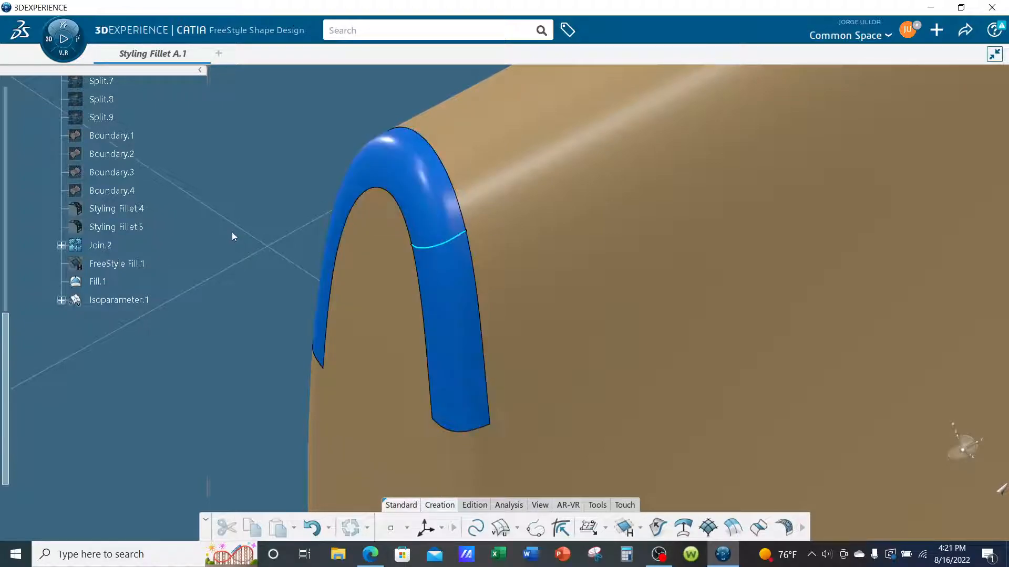
Select Fill.1 and switch from FreeStyle Shape Design to the Generative Wireframe & Surface app.
click(414, 184)
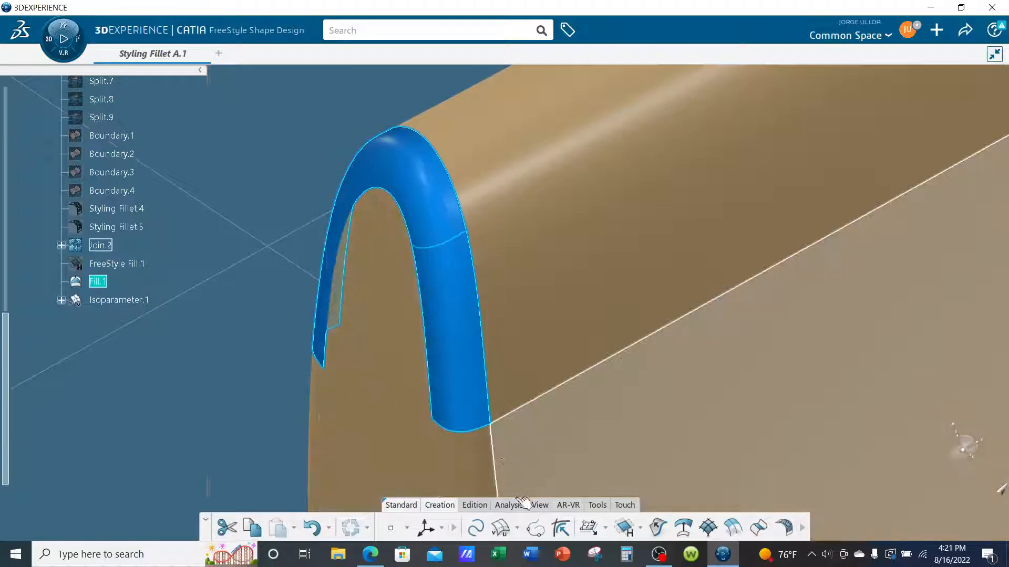
click(471, 505)
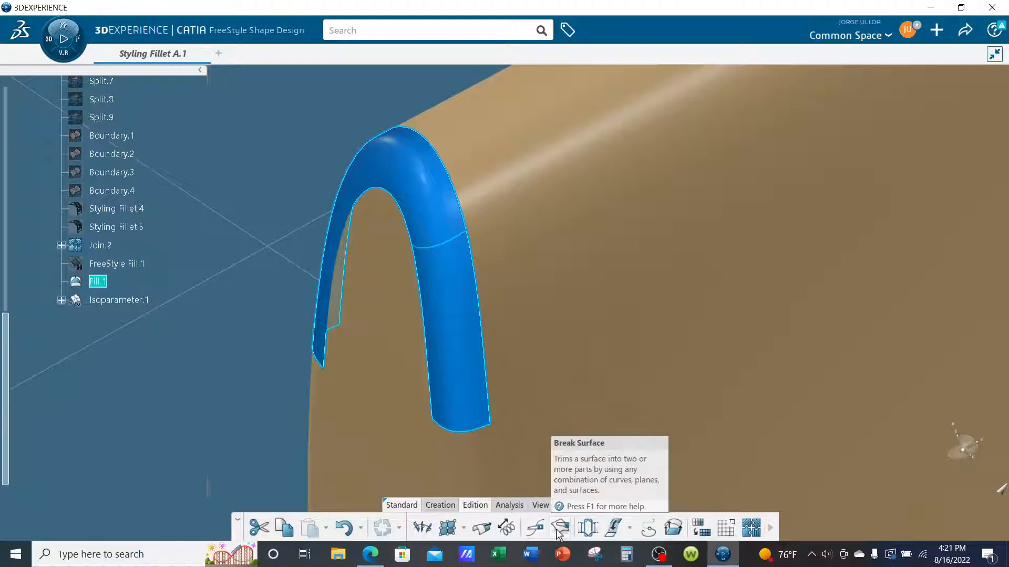
click(504, 507)
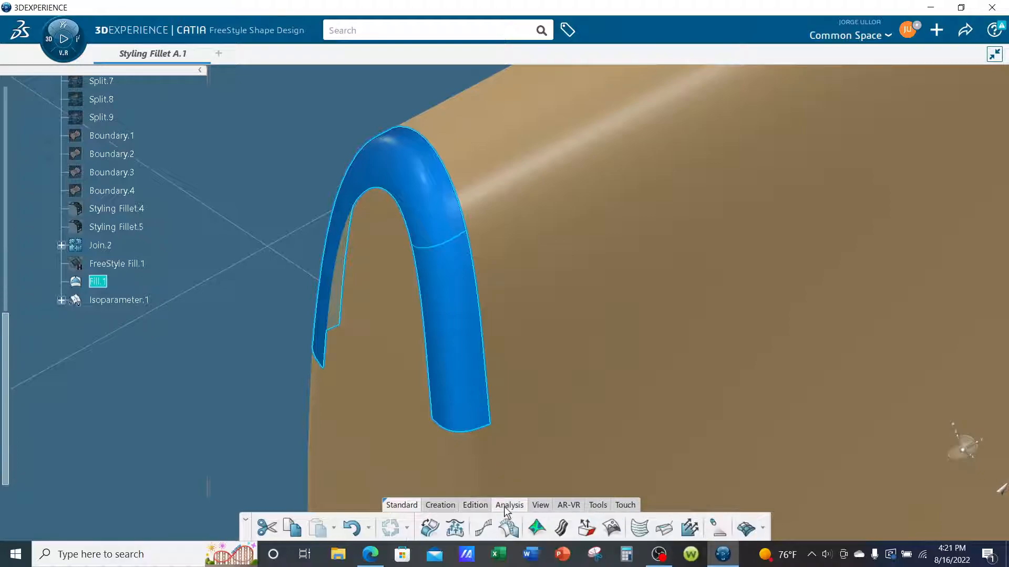
click(440, 505)
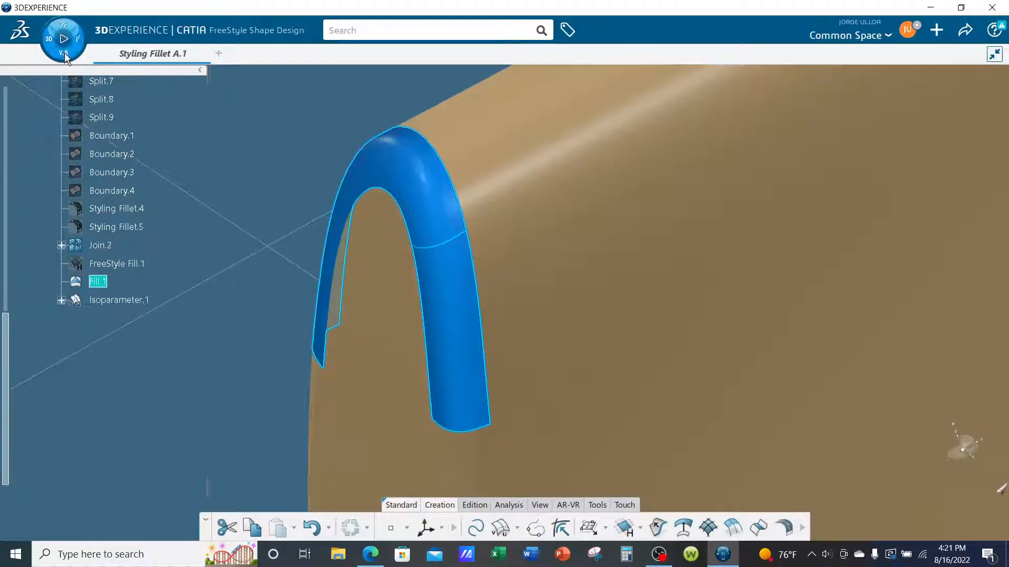
click(63, 27)
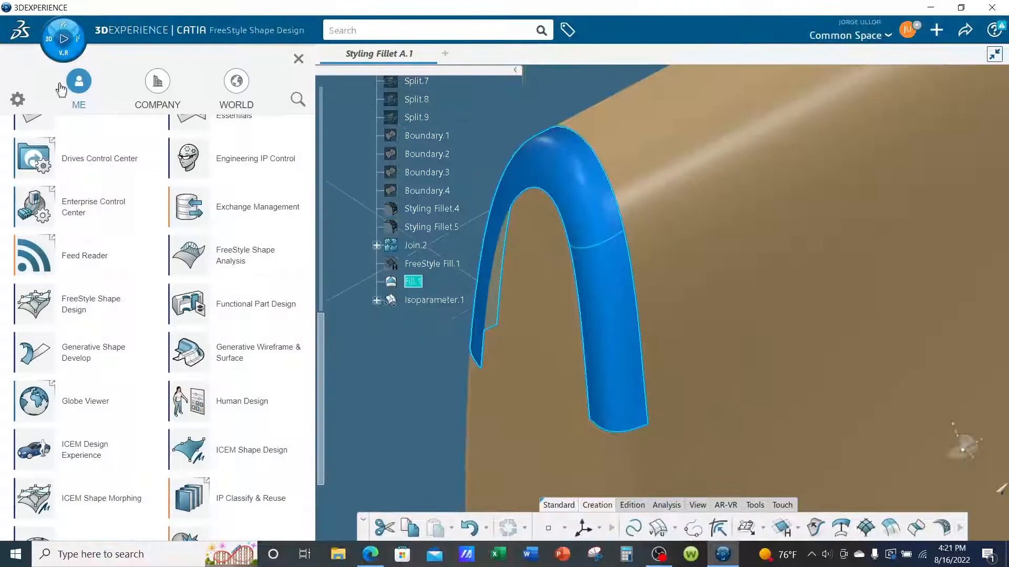
click(241, 356)
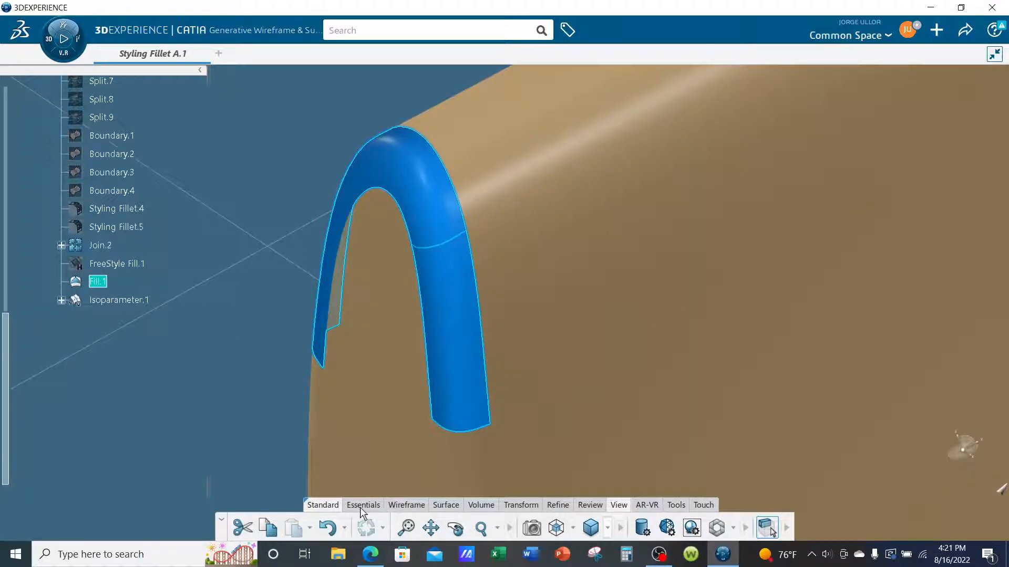
Split Fill.1 with Isoparameter.1 as the cutting element, keeping the upper curved portion and removing the lower front leg.
click(363, 505)
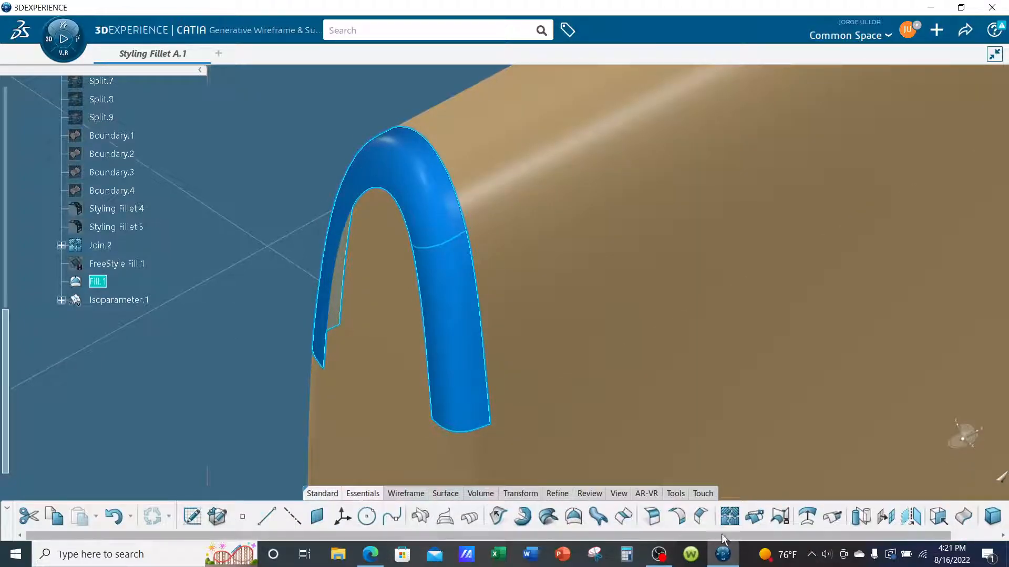
click(755, 516)
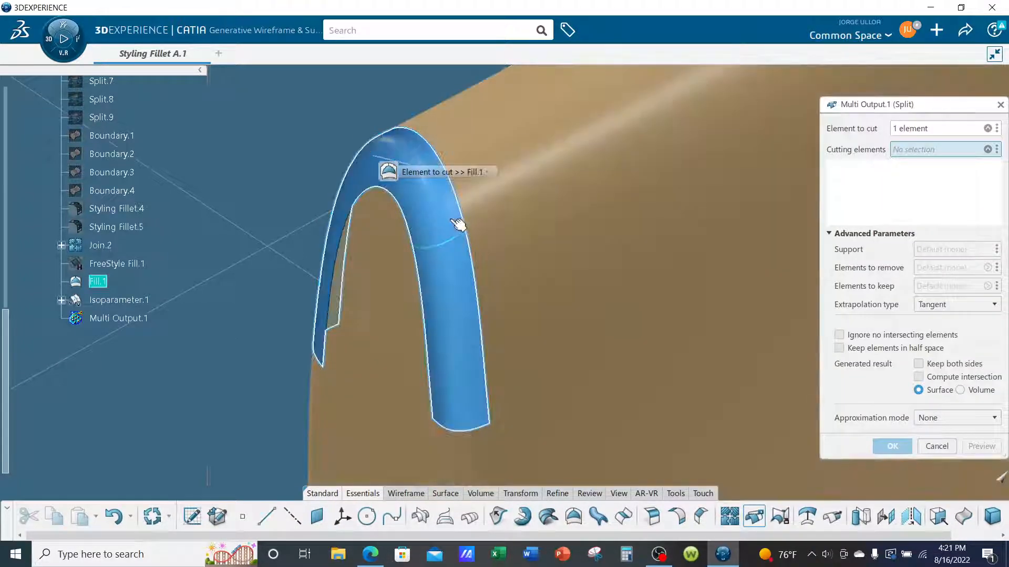
click(454, 241)
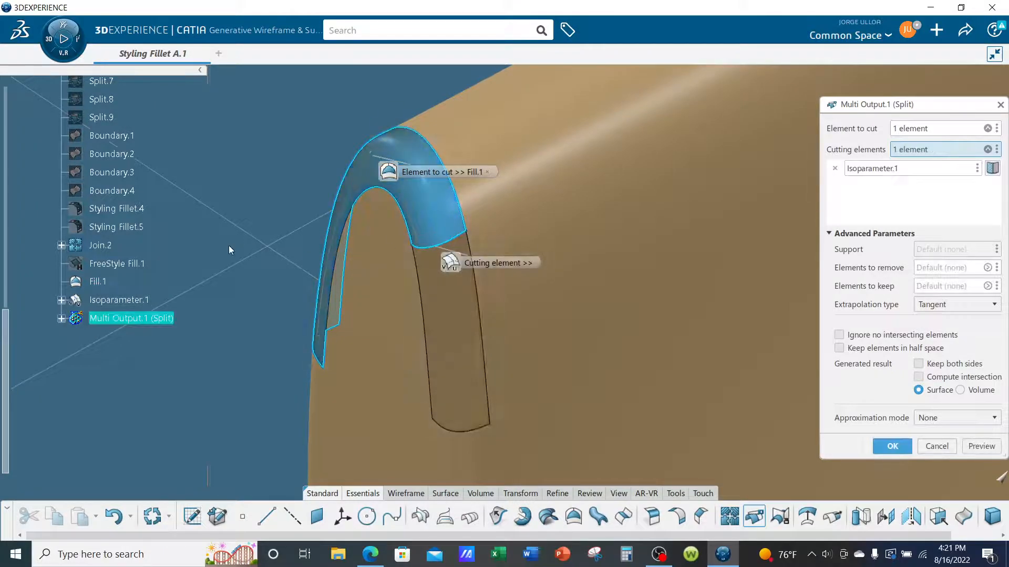
click(892, 446)
Start a fill over the open front leg, bounded by its two long Join.2 edges, Isoparameter.1 and the lower end edge, and preview it.
scroll(414, 320, up, 2)
middle_drag(415, 319, 466, 254)
middle_drag(467, 315, 279, 230)
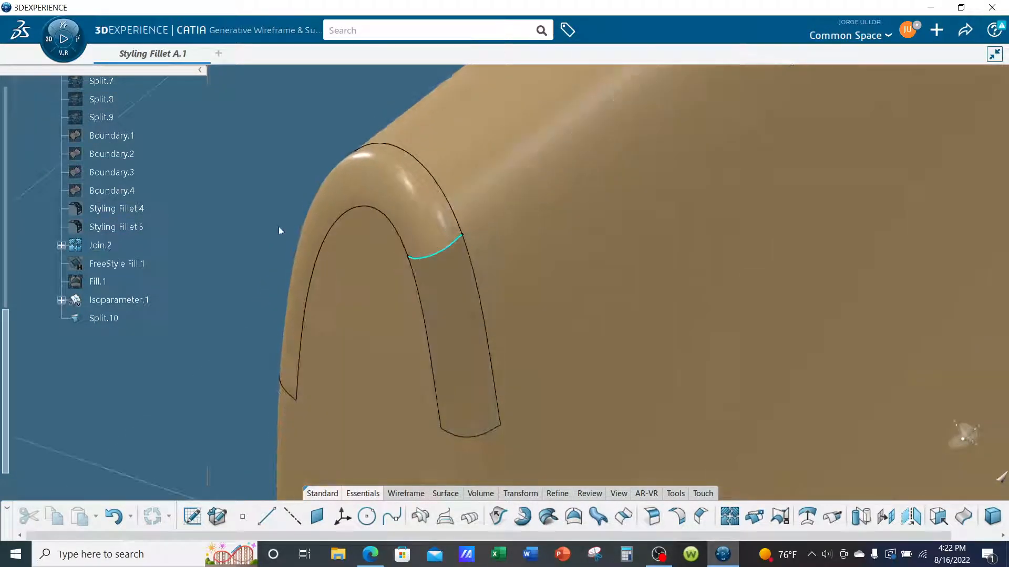
middle_drag(466, 333, 550, 327)
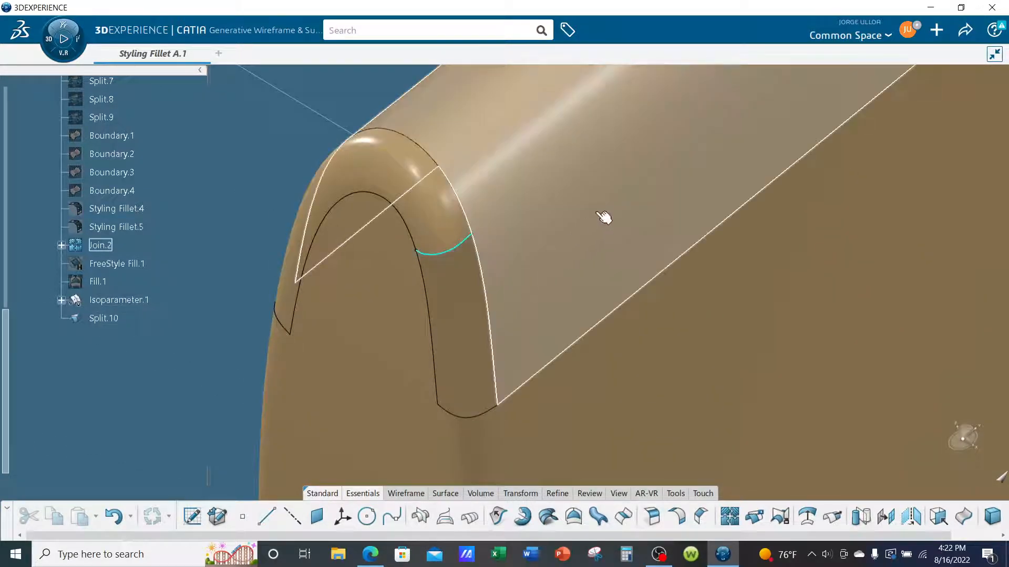
middle_drag(399, 257, 574, 192)
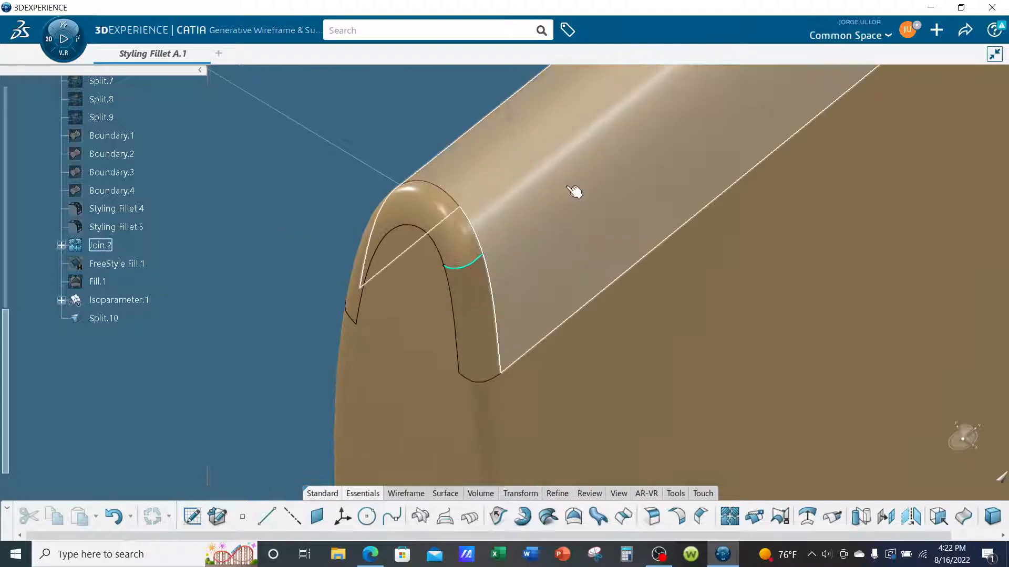
middle_drag(276, 199, 249, 173)
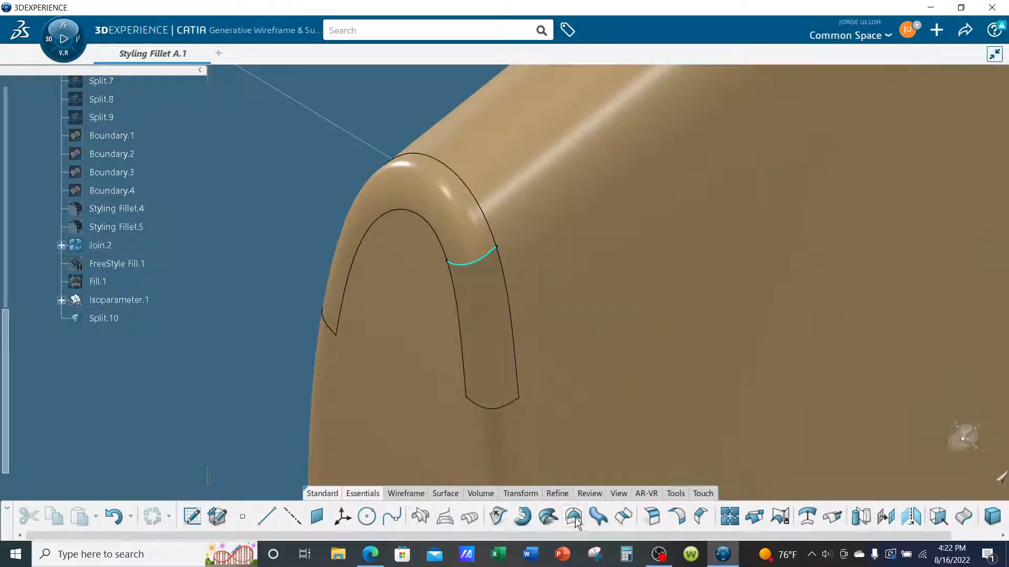
click(576, 521)
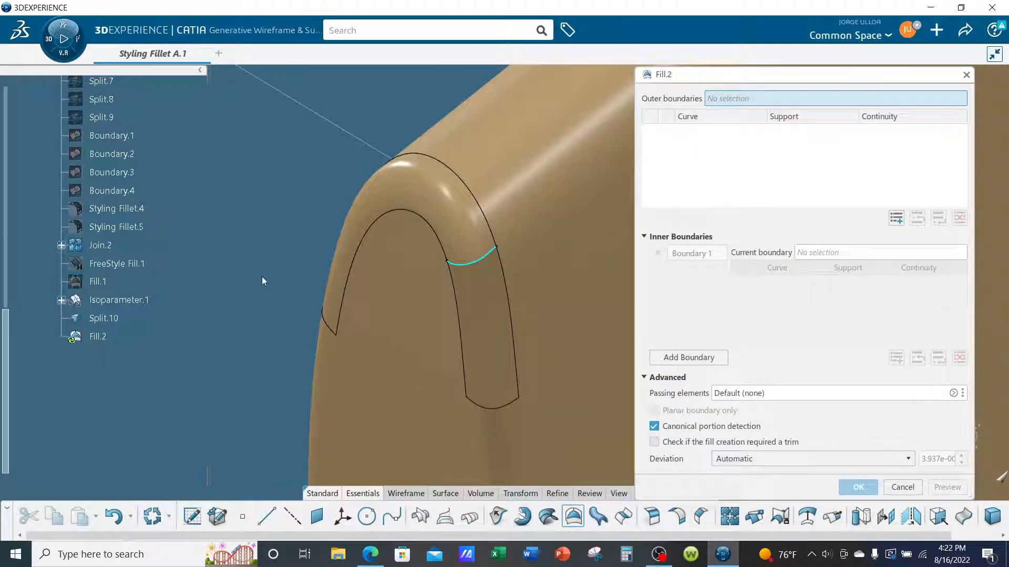
click(507, 294)
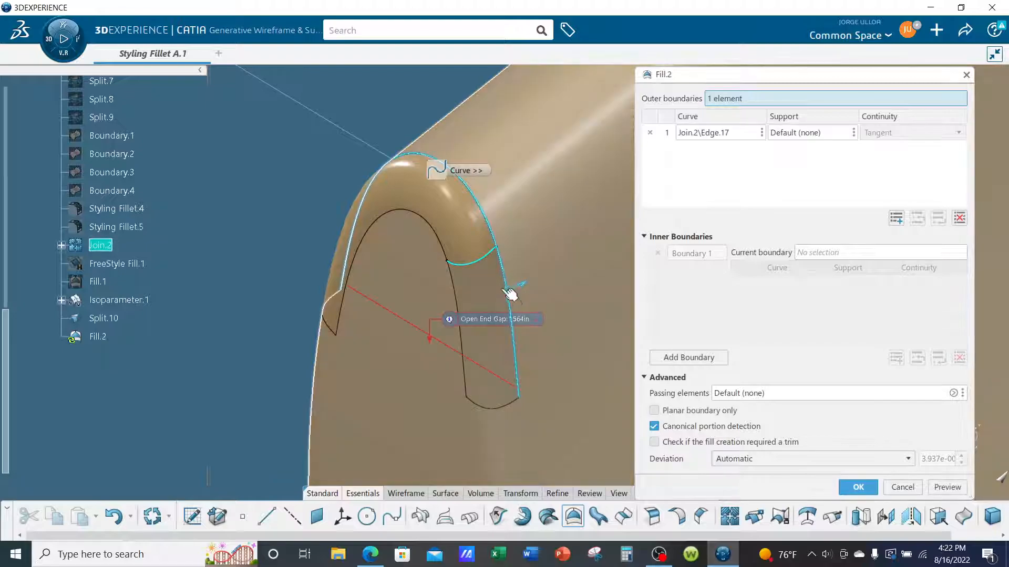
click(465, 268)
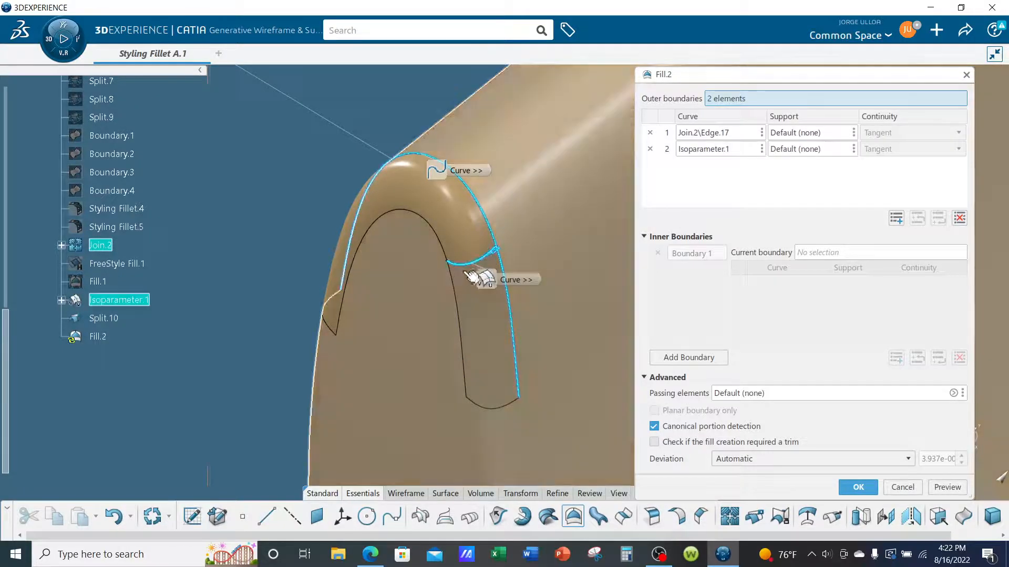
click(502, 411)
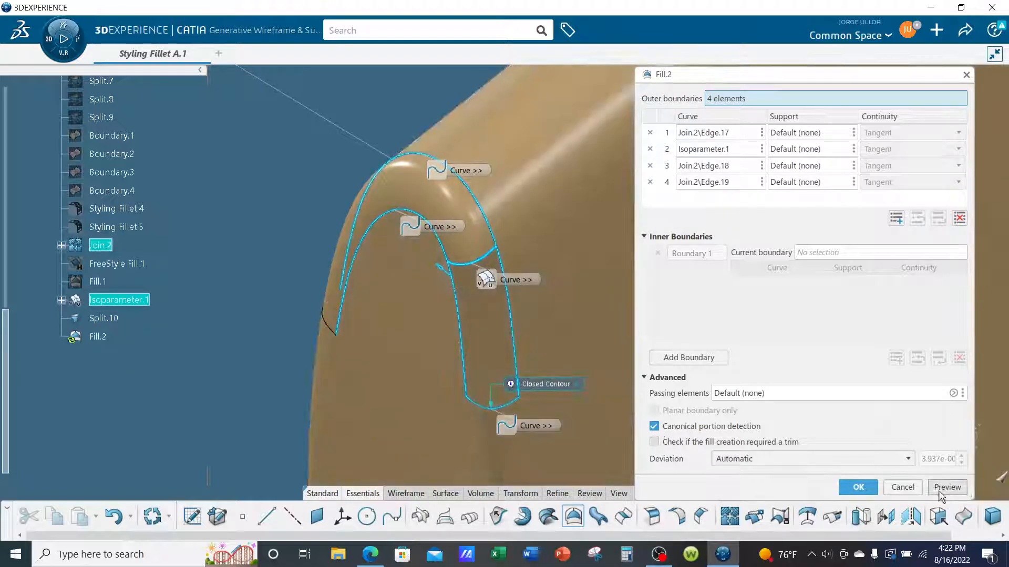
click(946, 486)
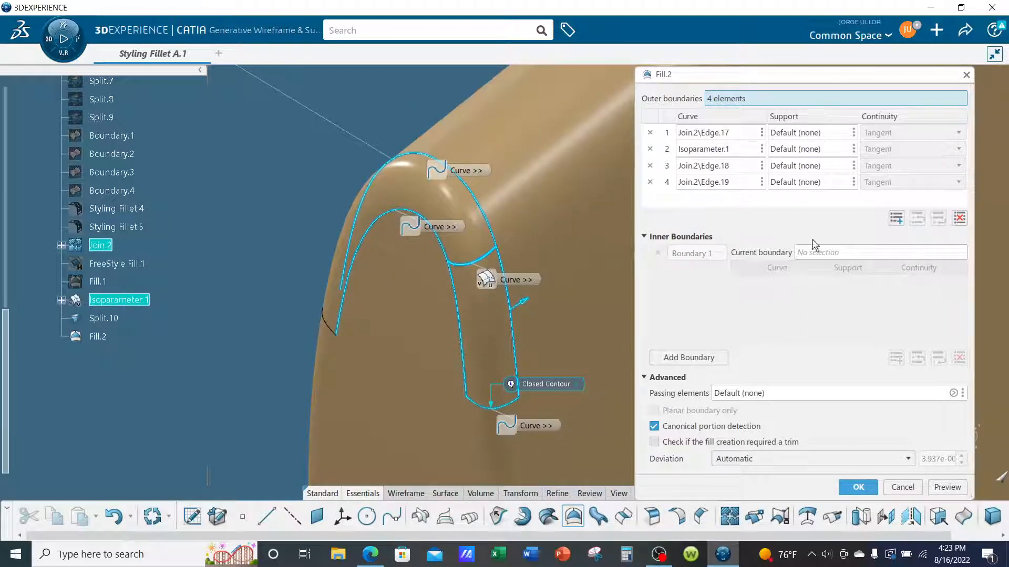
Assign Join.2 as support for the fill's first boundary and Split.10 as support for the Isoparameter.1 boundary.
click(800, 132)
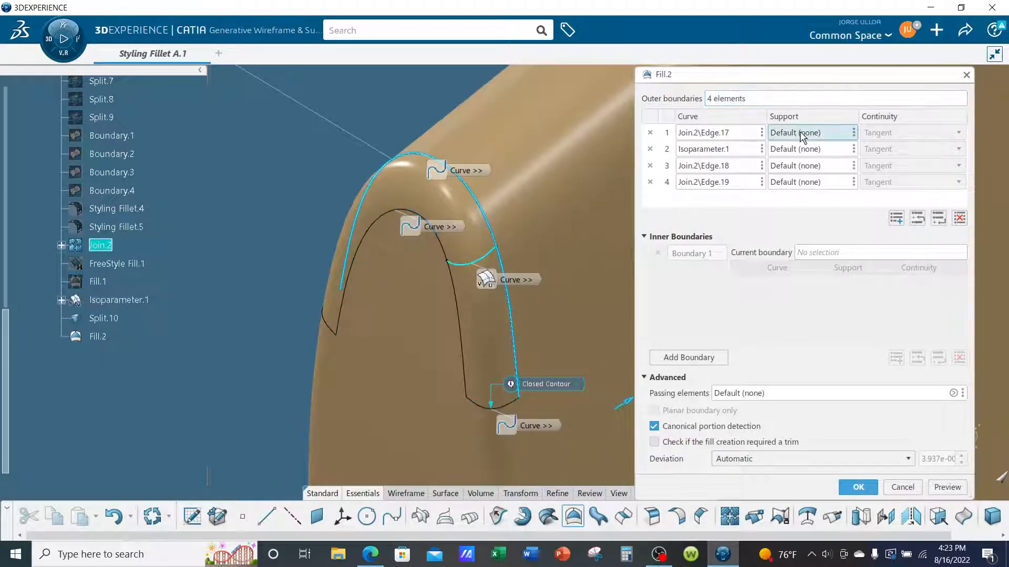
click(569, 243)
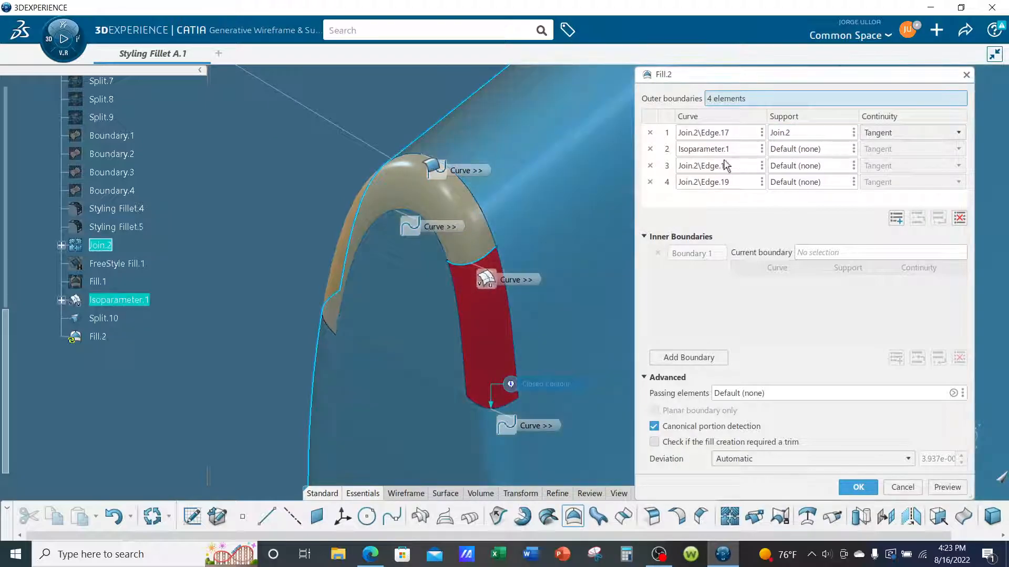
click(796, 149)
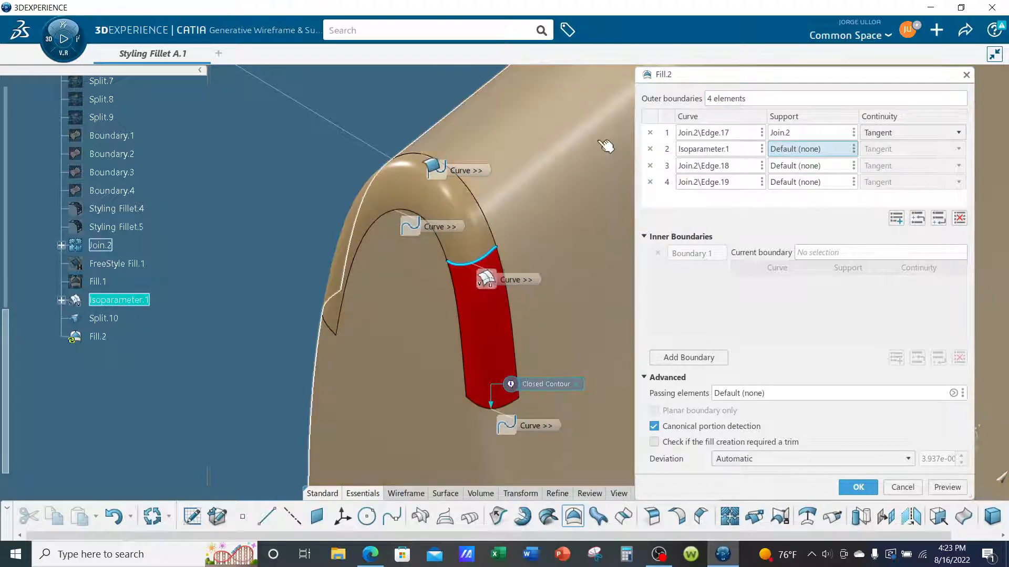
click(705, 150)
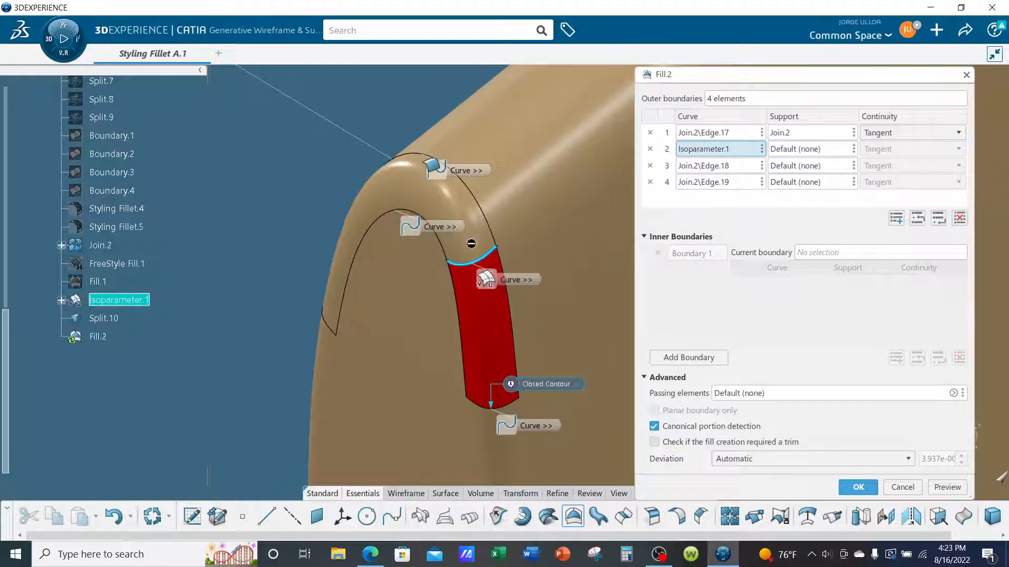
click(785, 151)
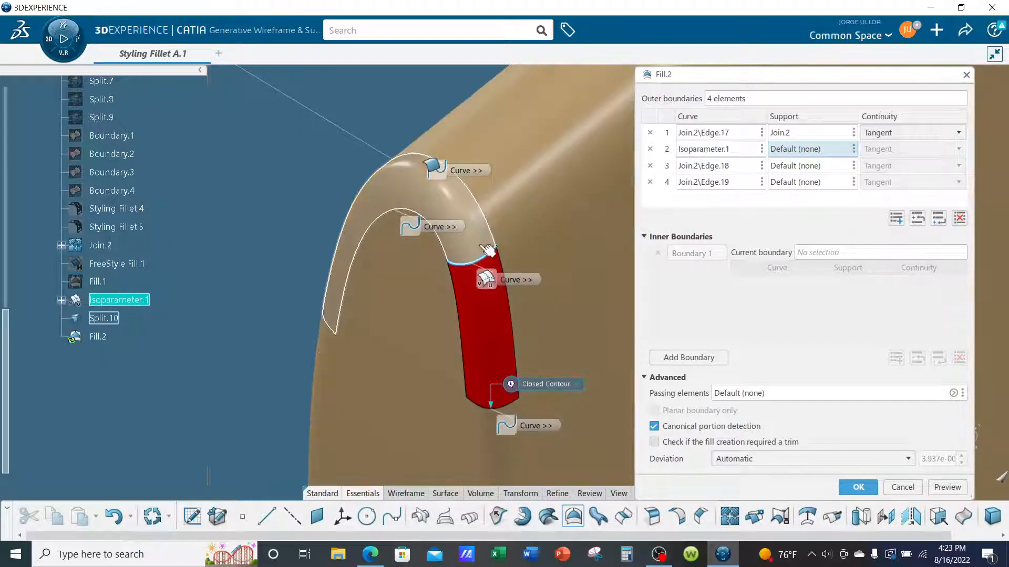
click(480, 247)
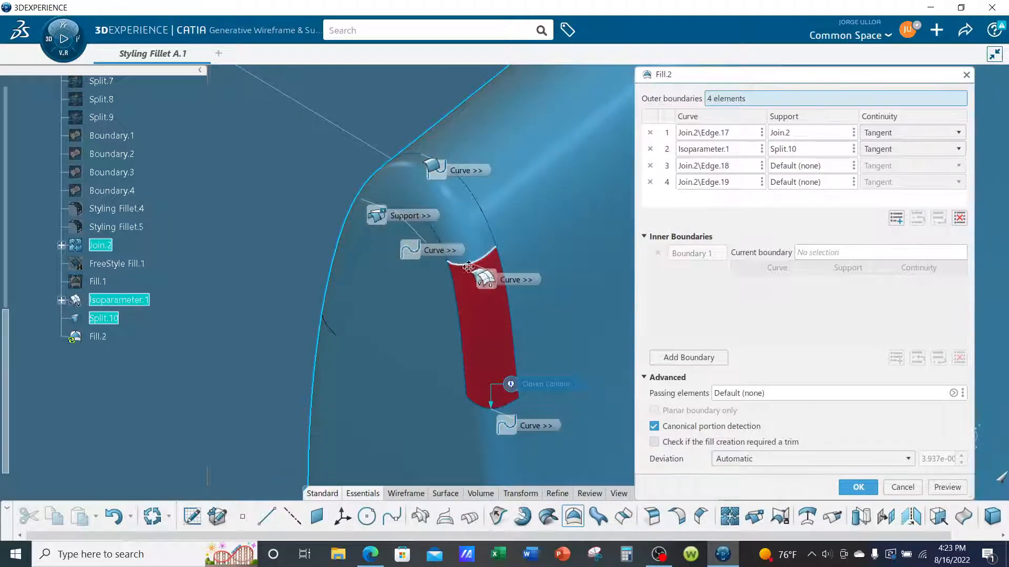
Assign Join.2 as support for the fill's third and fourth boundaries, Join.2\Edge.18 and Join.2\Edge.19.
click(717, 167)
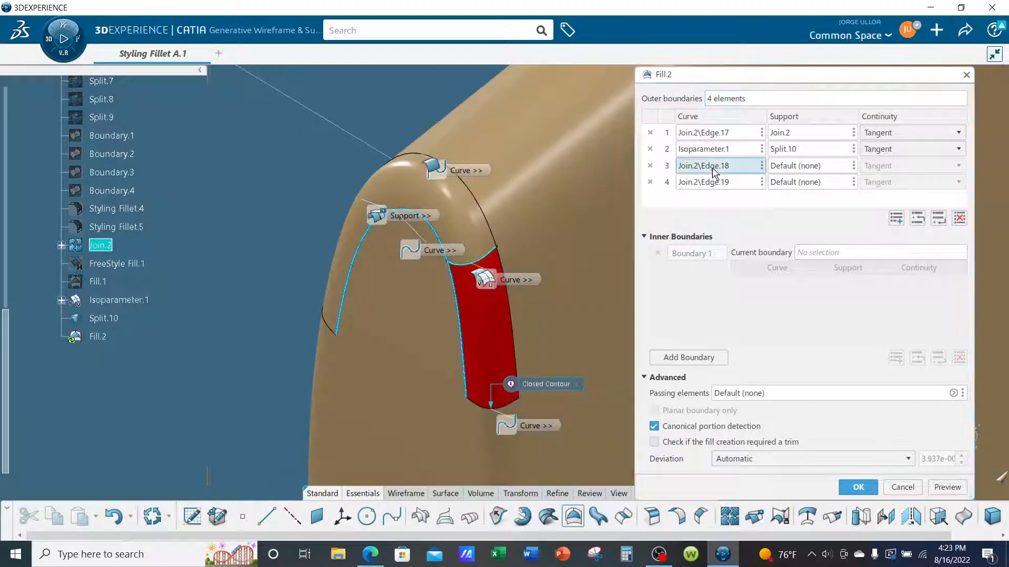
click(794, 167)
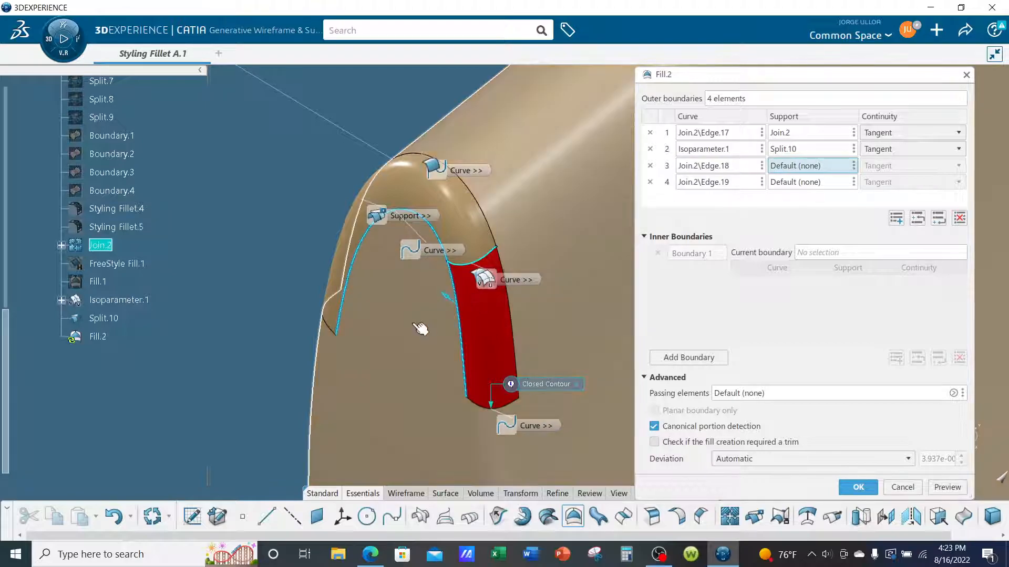
click(421, 328)
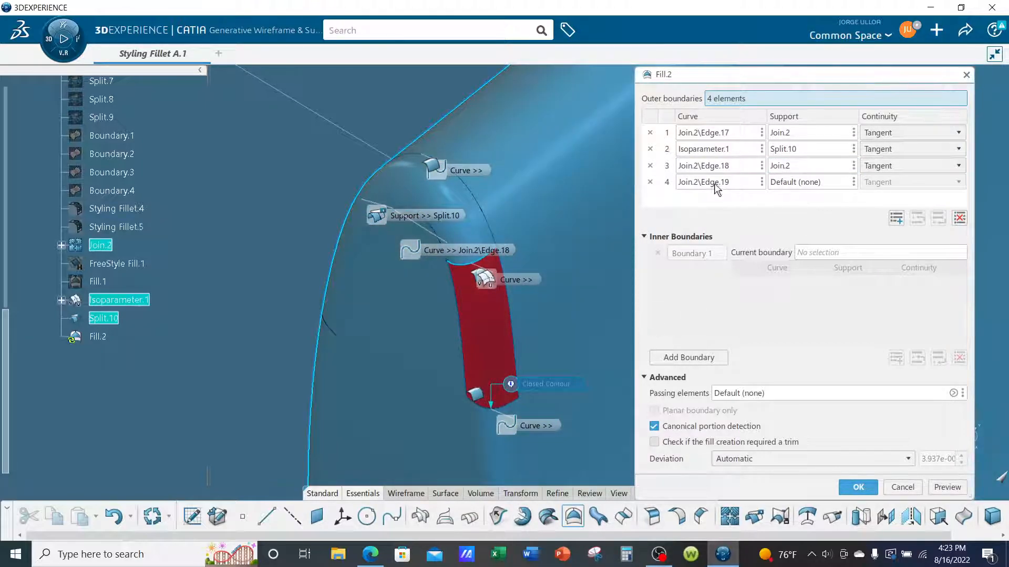
click(717, 184)
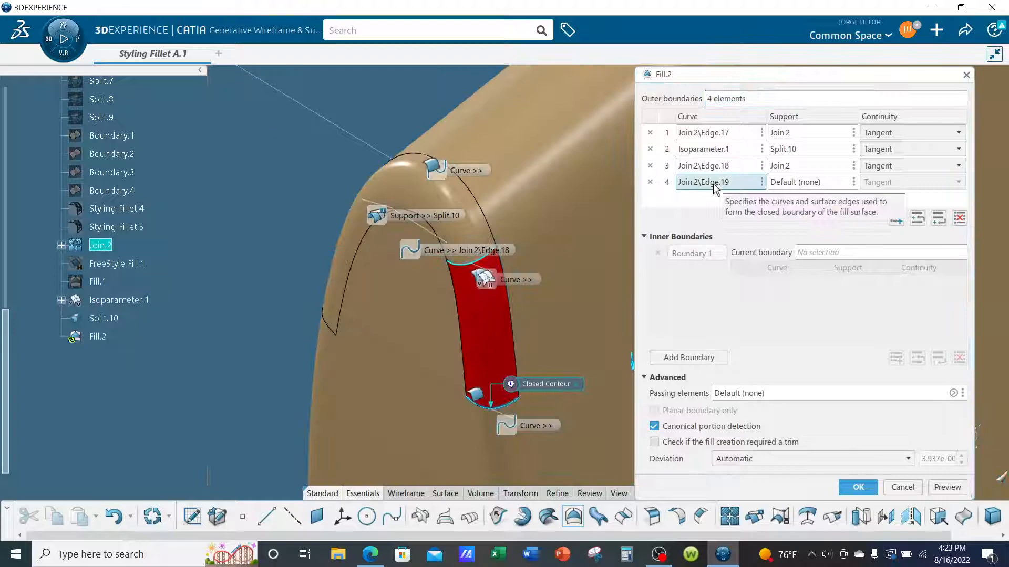
click(793, 184)
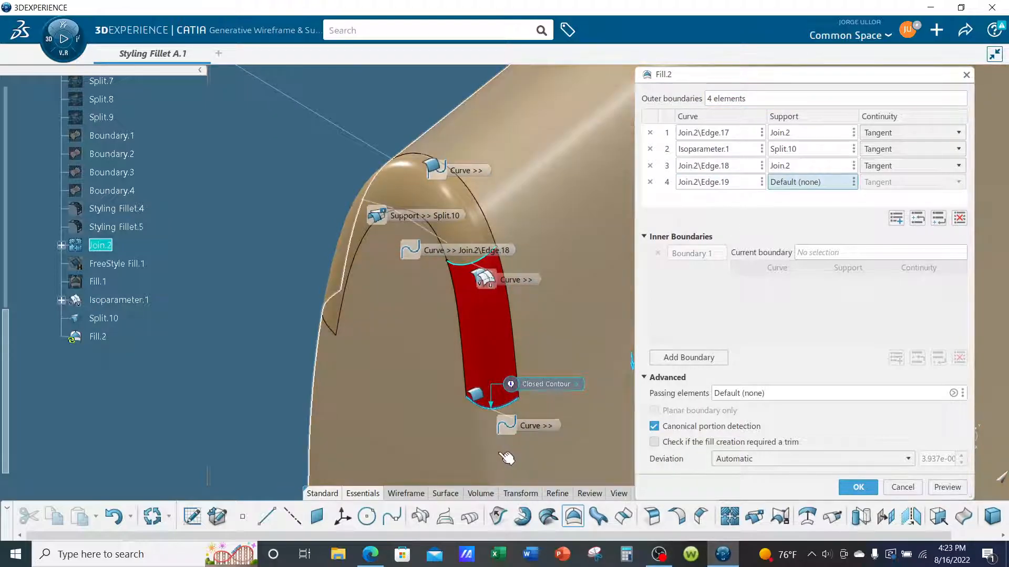
click(506, 458)
Set Curvature continuity on all four outer boundaries of the front leg fill and create the surface.
click(880, 134)
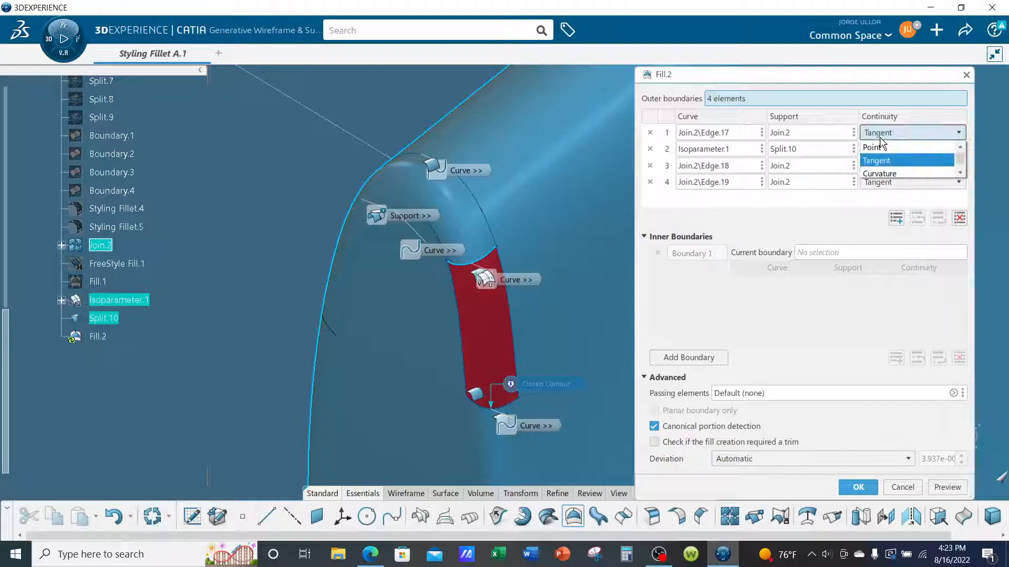
click(880, 173)
click(889, 149)
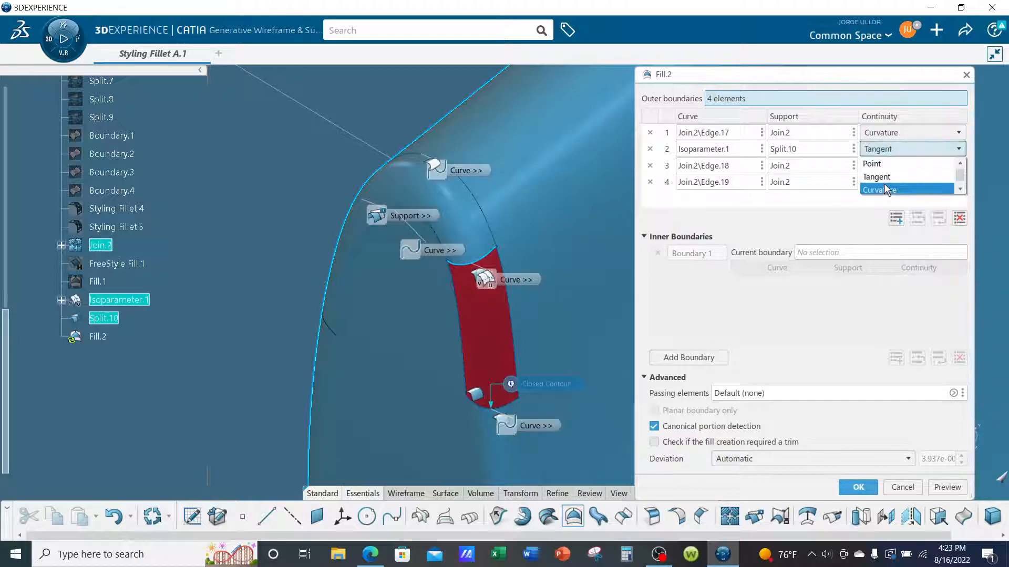
click(887, 189)
click(889, 166)
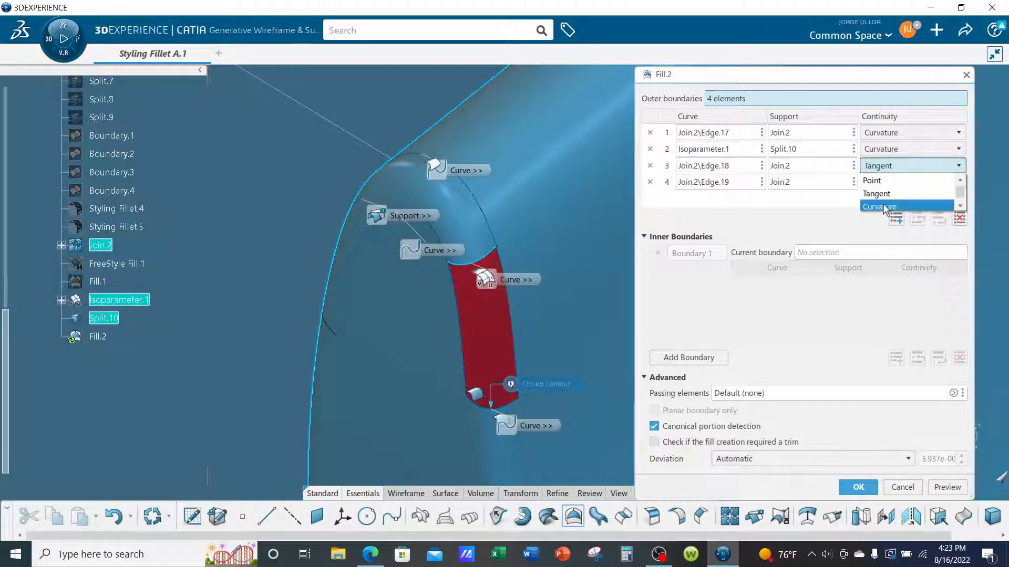
click(883, 208)
click(888, 183)
click(881, 222)
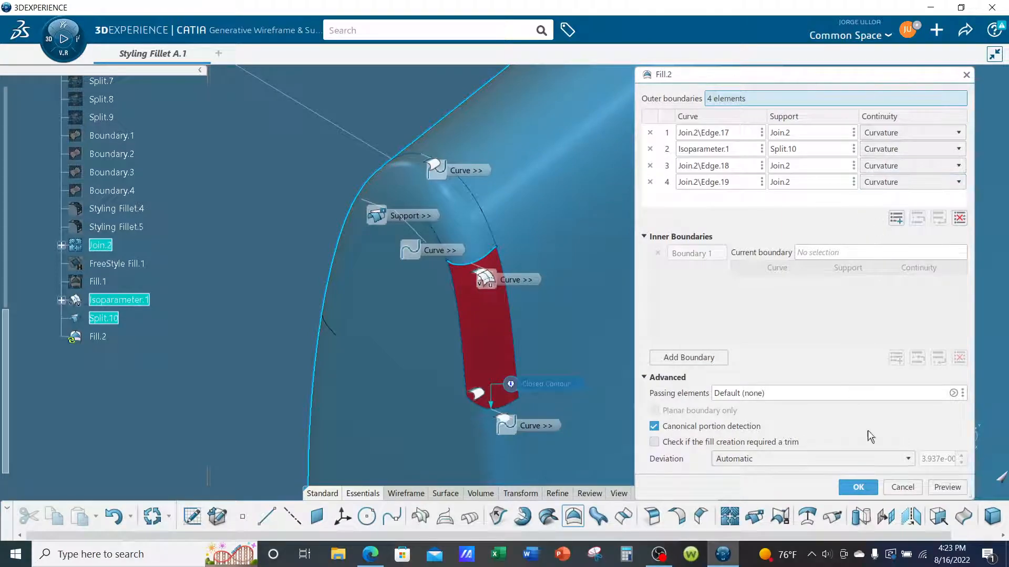
click(862, 488)
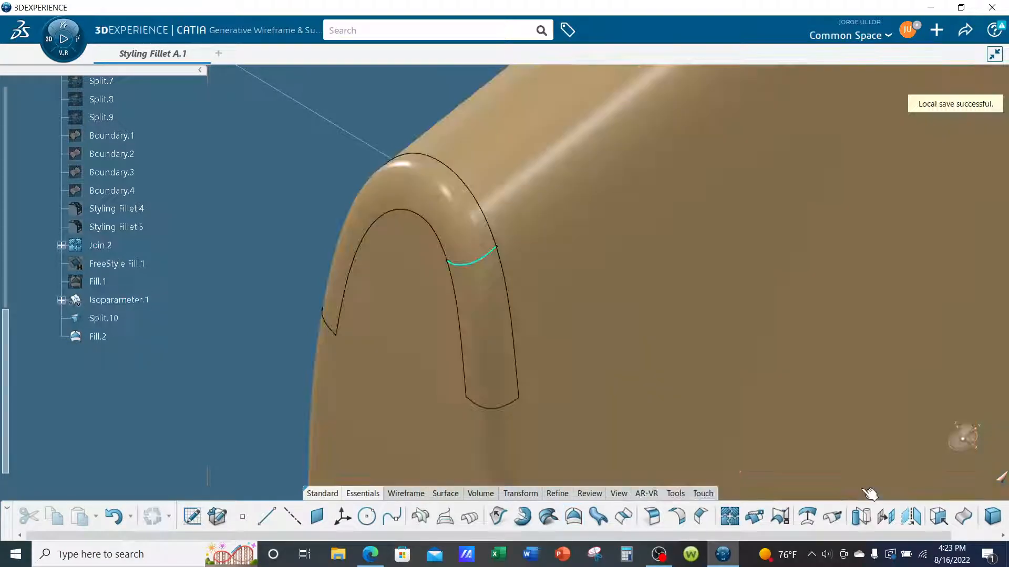
Hide the Isoparameter.1 curve.
middle_drag(272, 257, 208, 247)
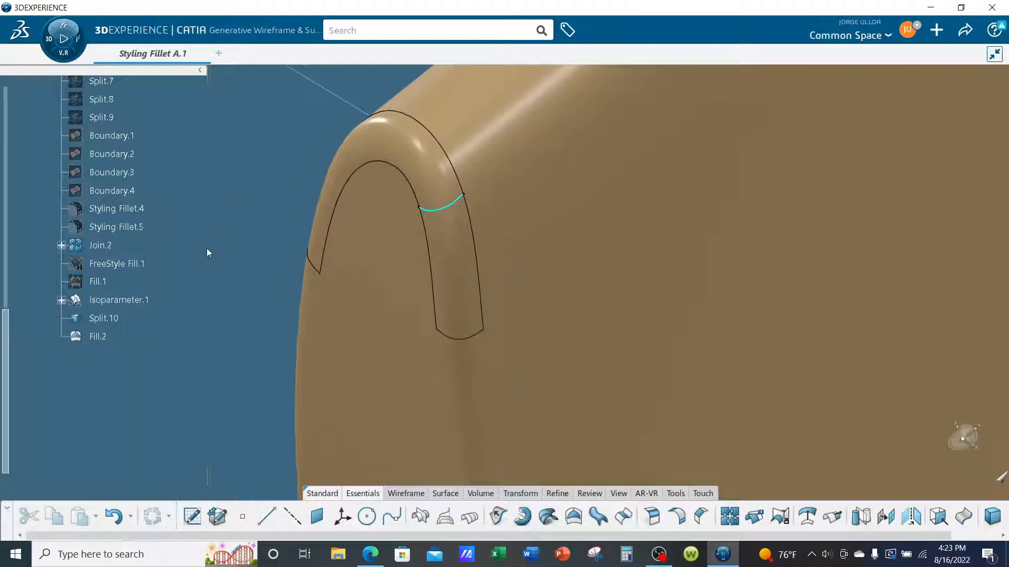
right_click(135, 300)
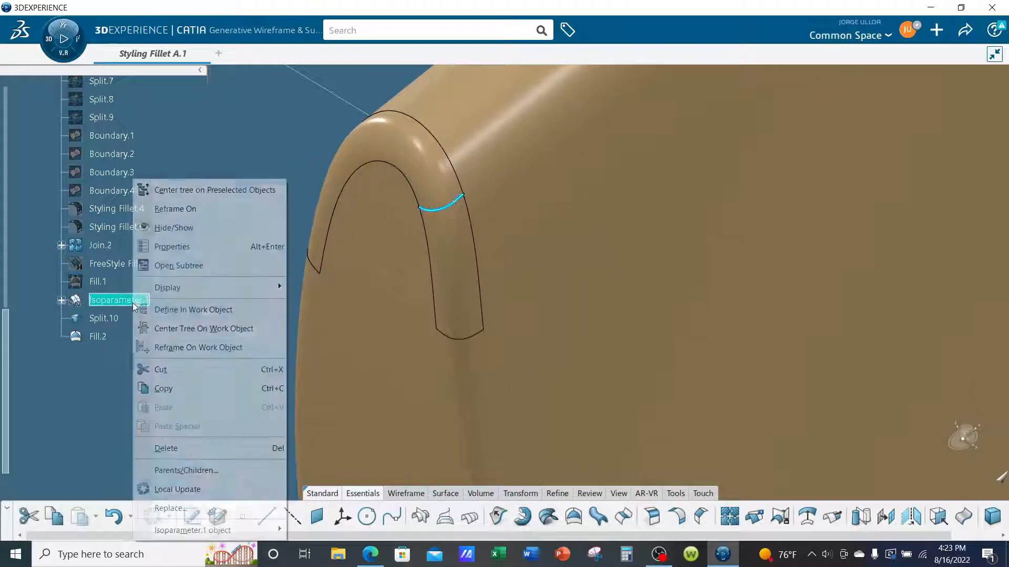
click(179, 230)
Join the main body Join.2, the trimmed fillet surface Split.10 and the new leg surface Fill.2 into one surface.
middle_drag(188, 258, 263, 301)
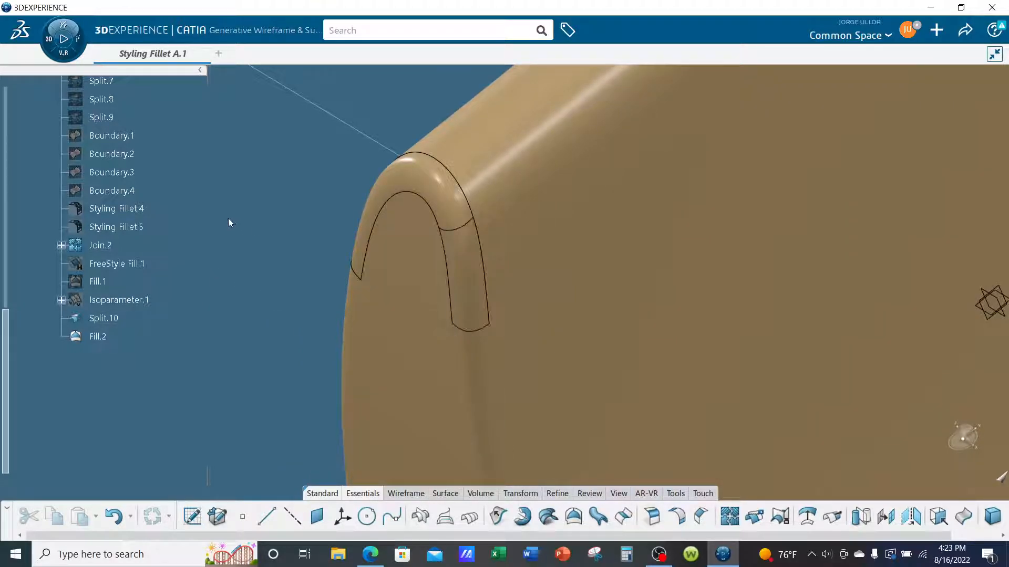
click(730, 516)
click(579, 186)
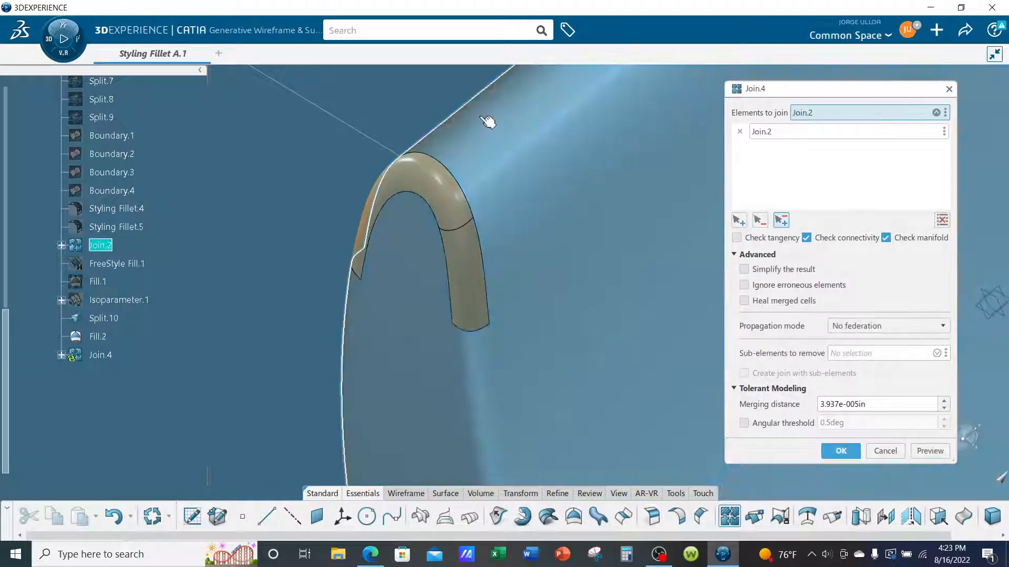
click(444, 174)
click(466, 274)
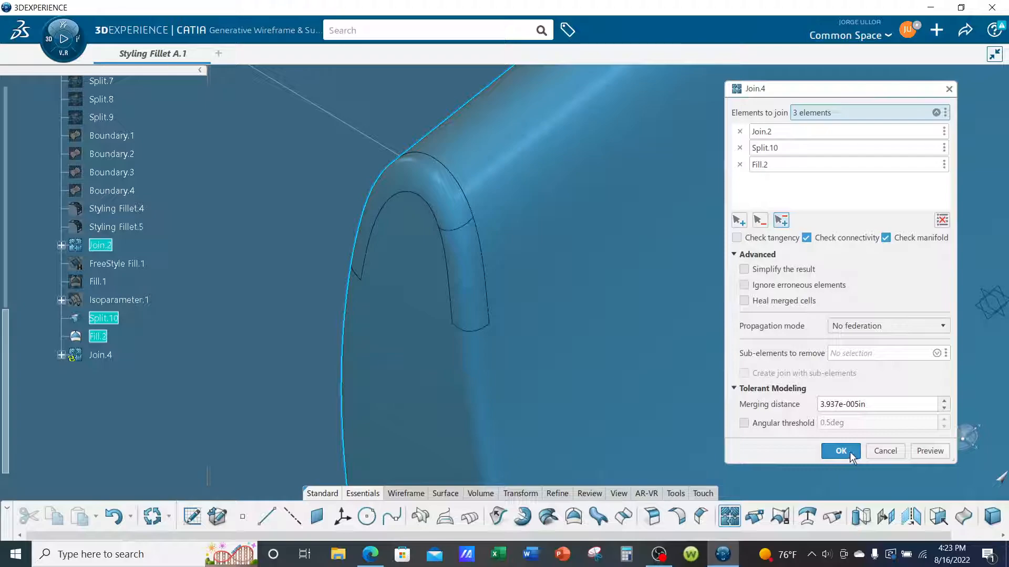
click(840, 451)
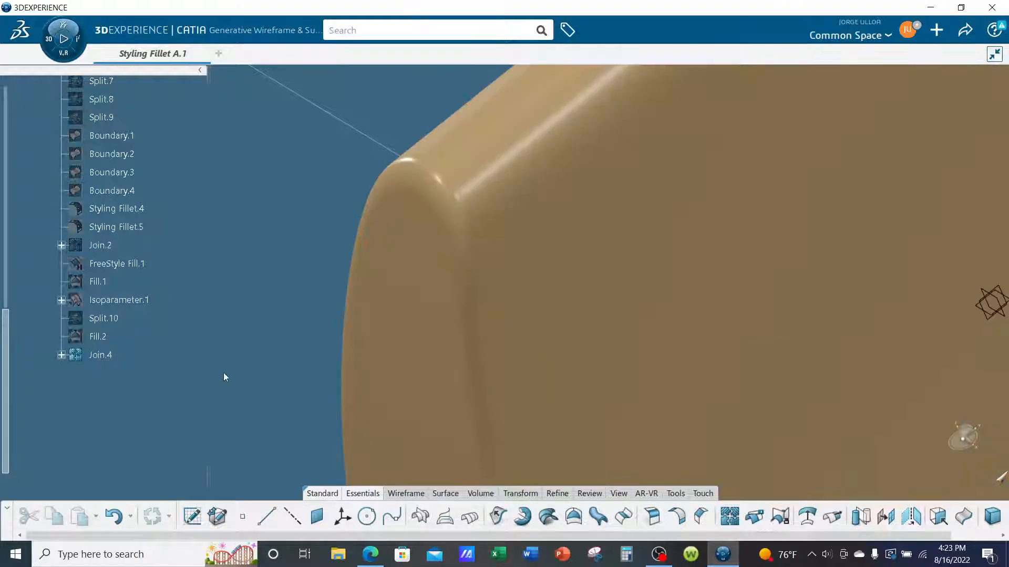
Inspect the blended corner up close from several angles, and the whole joined body from farther away.
middle_drag(302, 327, 378, 273)
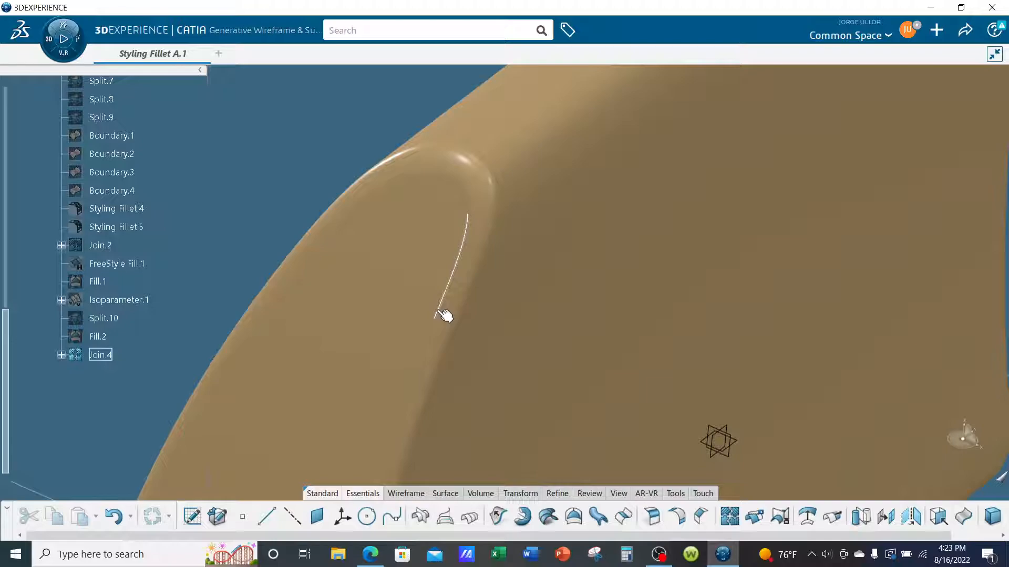
middle_drag(264, 175, 195, 185)
middle_drag(600, 323, 480, 293)
scroll(528, 306, down, 5)
middle_drag(651, 399, 696, 379)
middle_drag(764, 400, 707, 427)
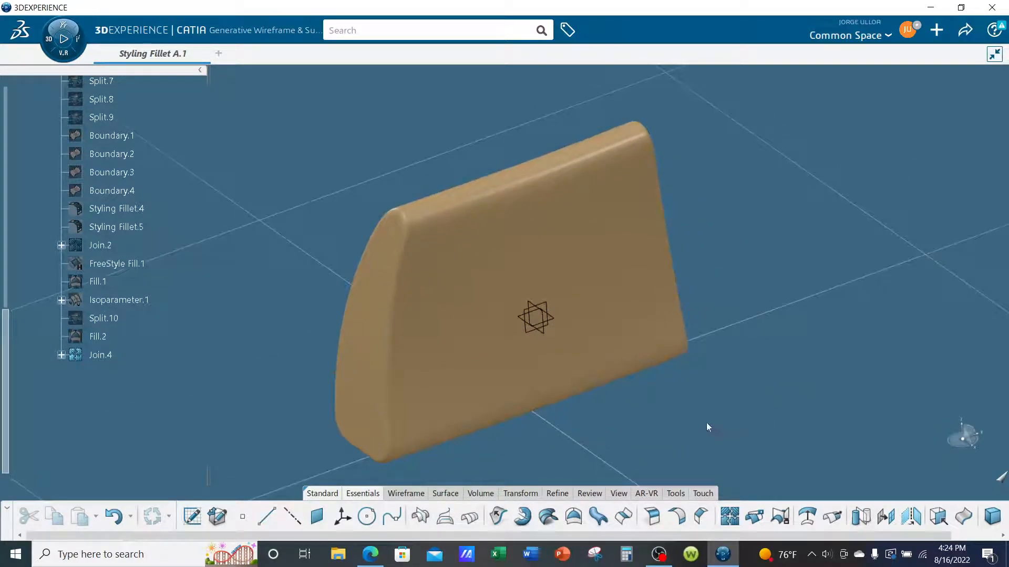
Run a Connect Checker analysis on Join.4, switching through G2 and G3 to overlap continuity, and keep the analysis.
click(590, 493)
click(481, 527)
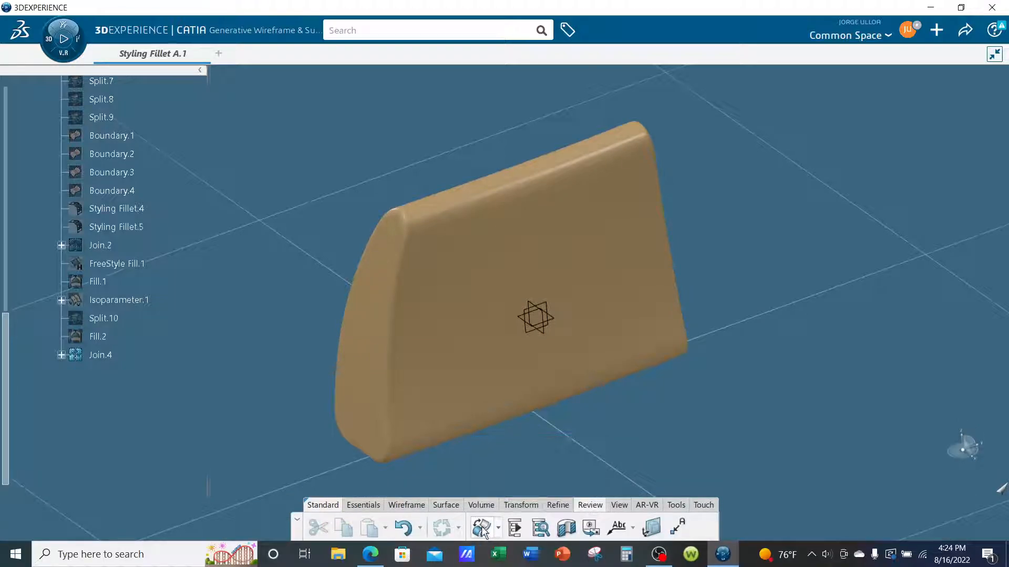
click(518, 235)
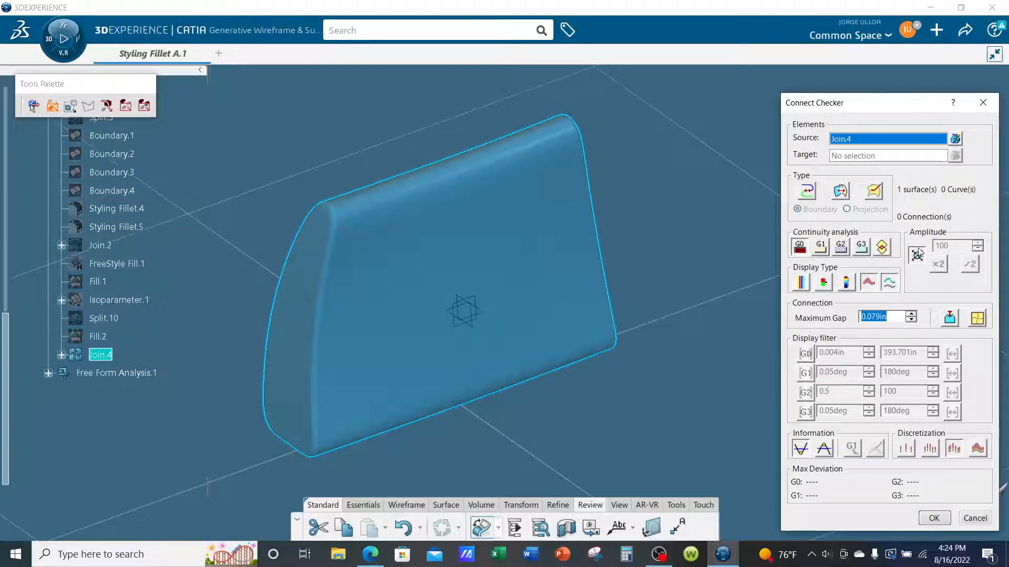
click(842, 246)
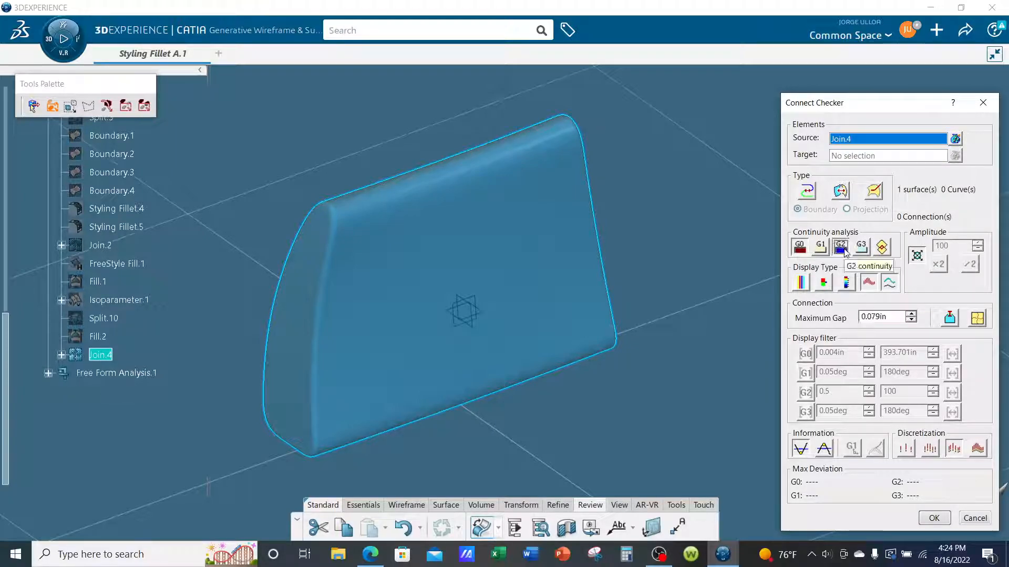
click(862, 247)
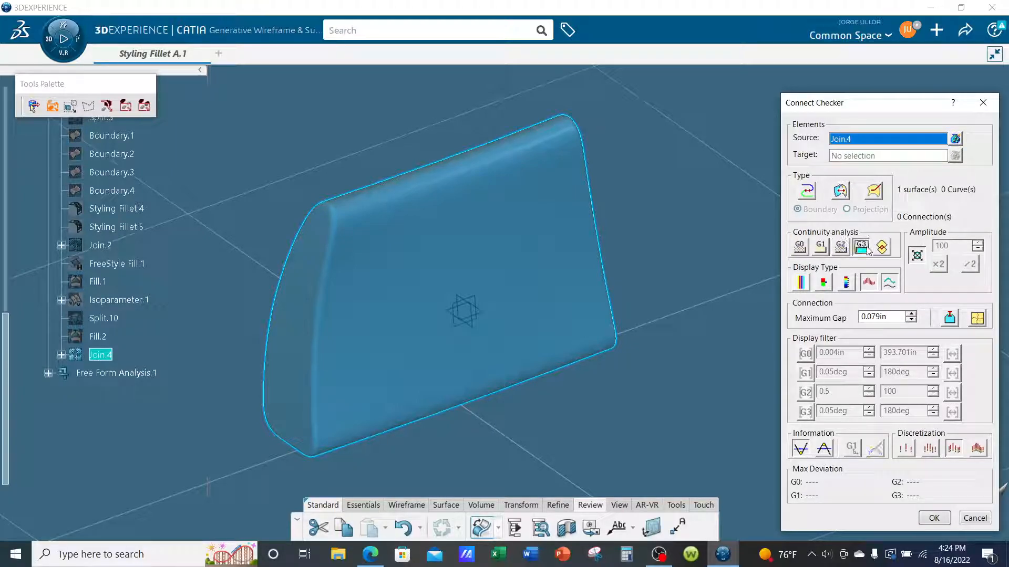
ctrl+middle_drag(716, 230, 751, 260)
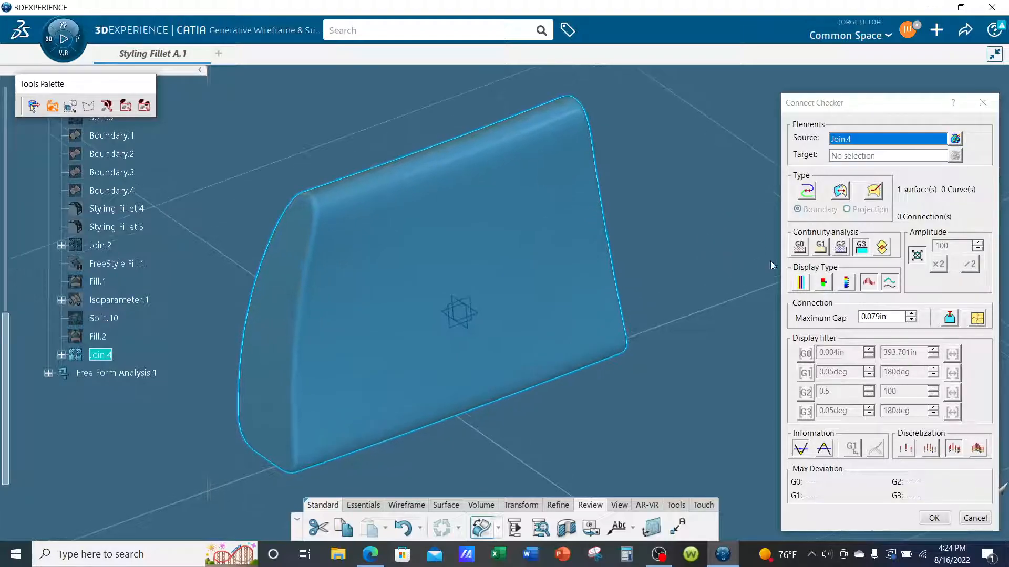
click(883, 247)
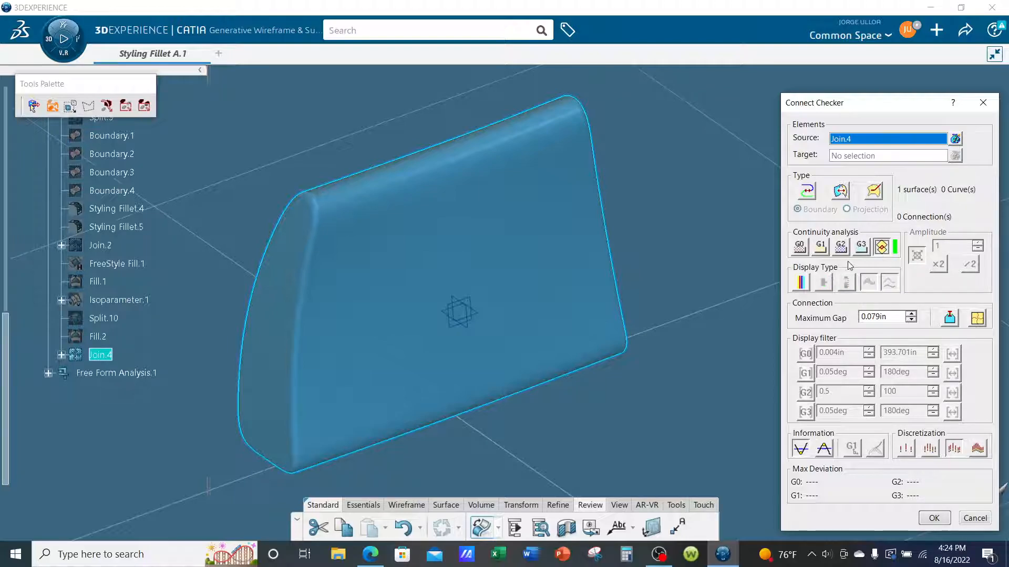
click(926, 524)
middle_drag(745, 381, 833, 300)
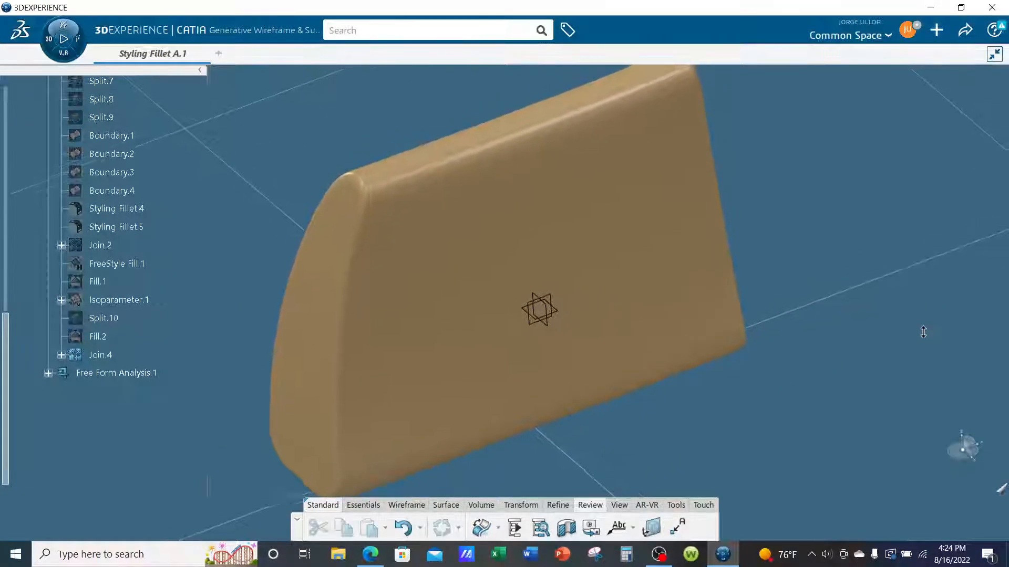
middle_drag(923, 331, 831, 334)
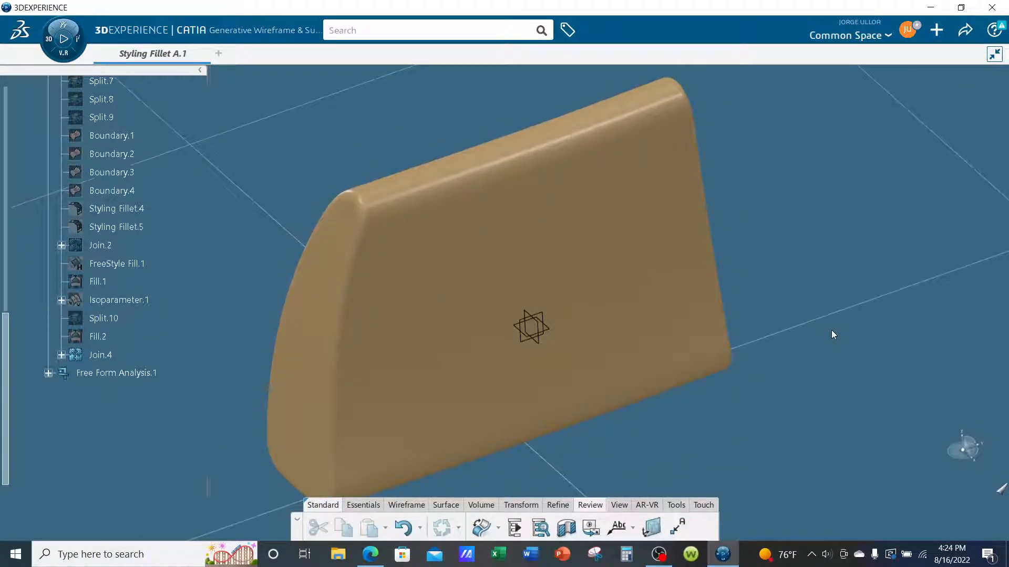
click(658, 555)
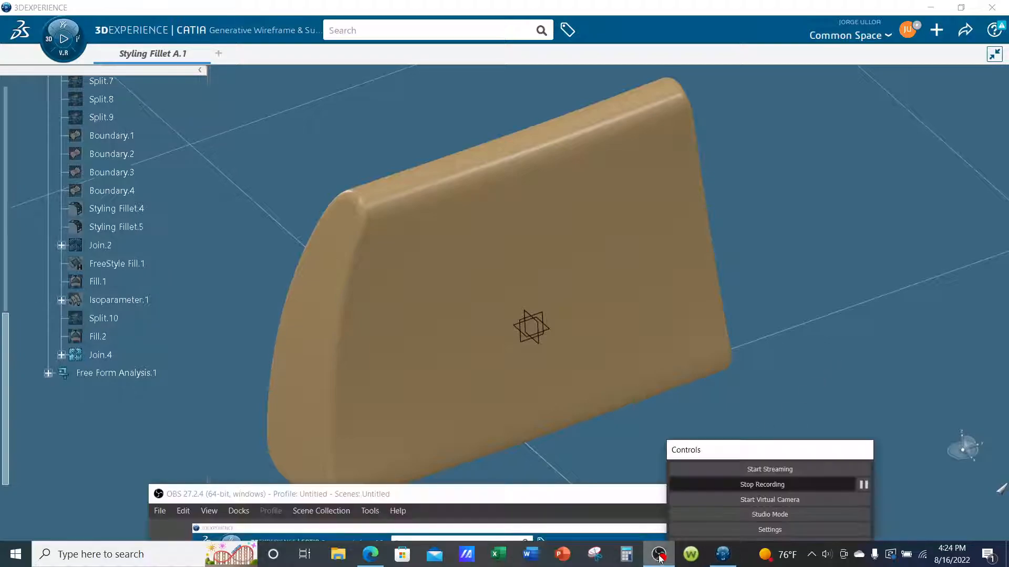